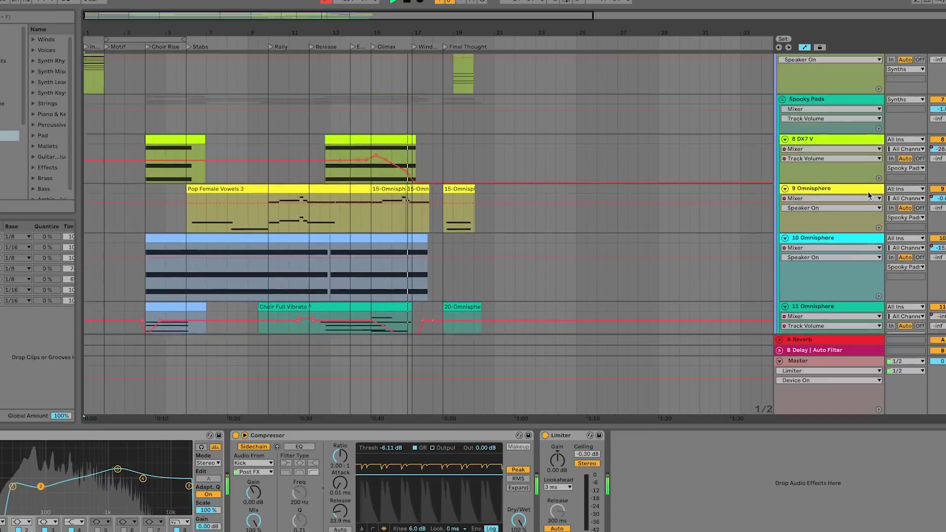
- Place the insert marker at the start of the Main Melody clip and examine its automation lanes down to the Counter Melody track
scroll(868, 191, up, 10)
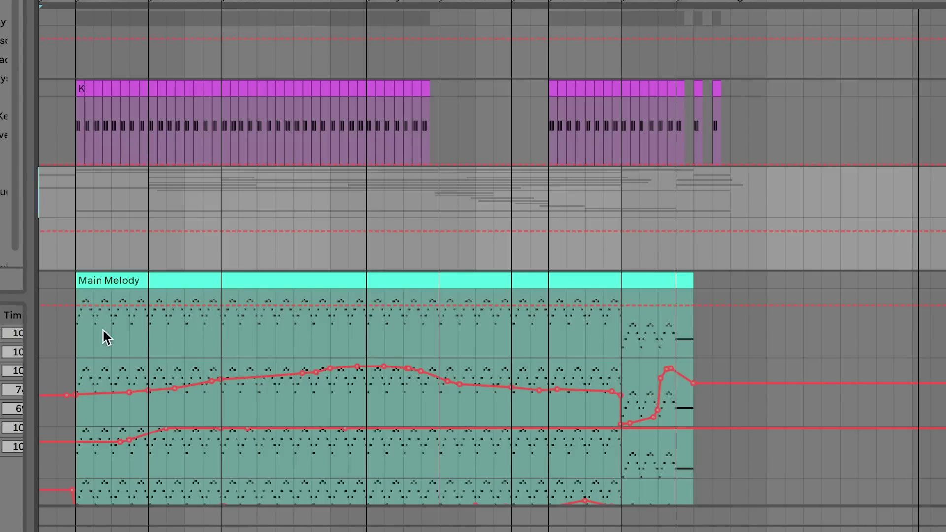
click(74, 332)
scroll(72, 335, down, 3)
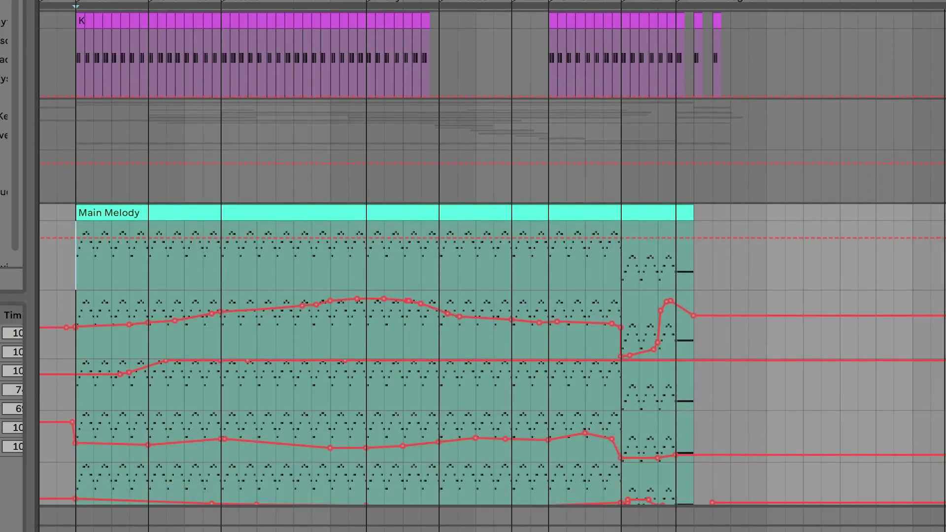
scroll(496, 227, down, 3)
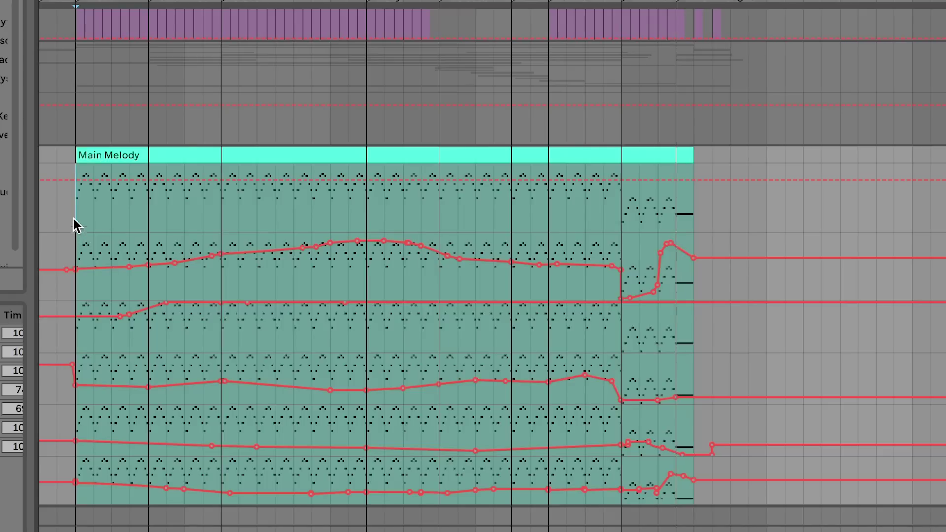
scroll(74, 217, down, 5)
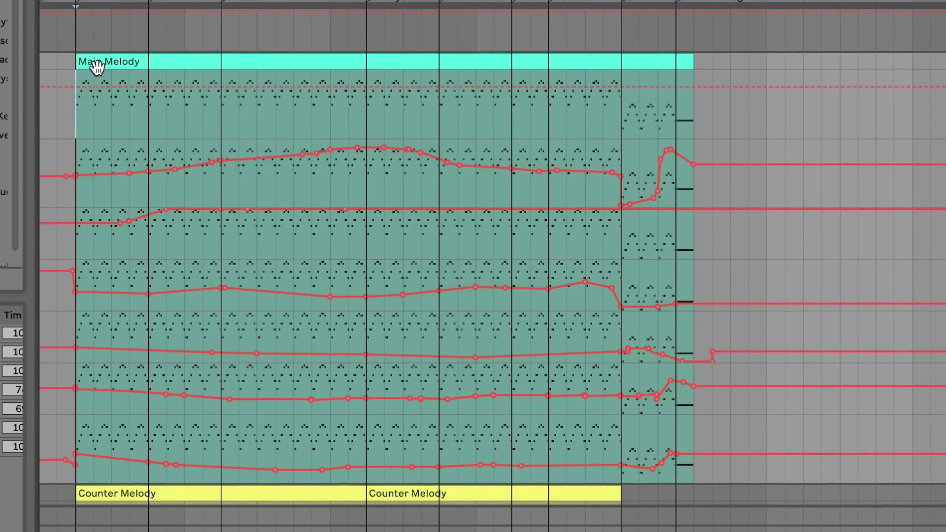
- Open the Main Melody clip's notes in the piano roll and enlarge the first two repetitions of the pattern
click(97, 62)
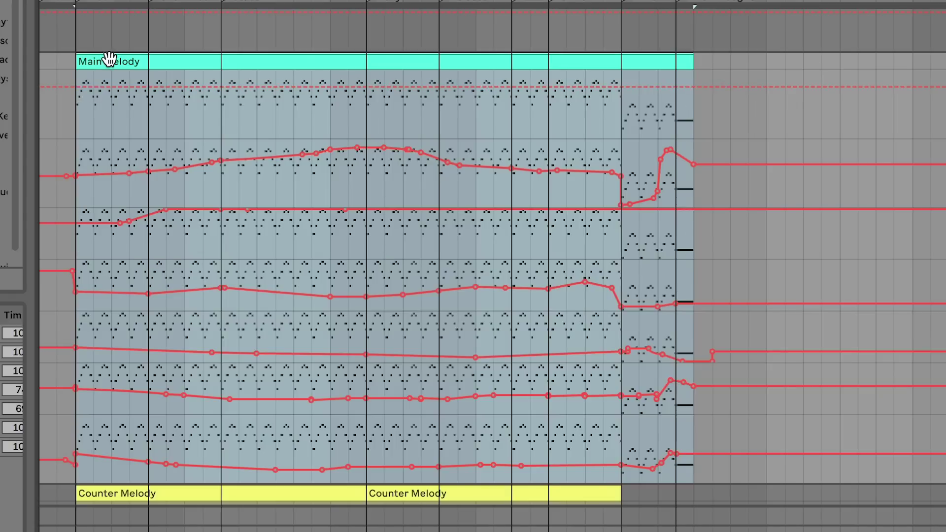
double_click(109, 63)
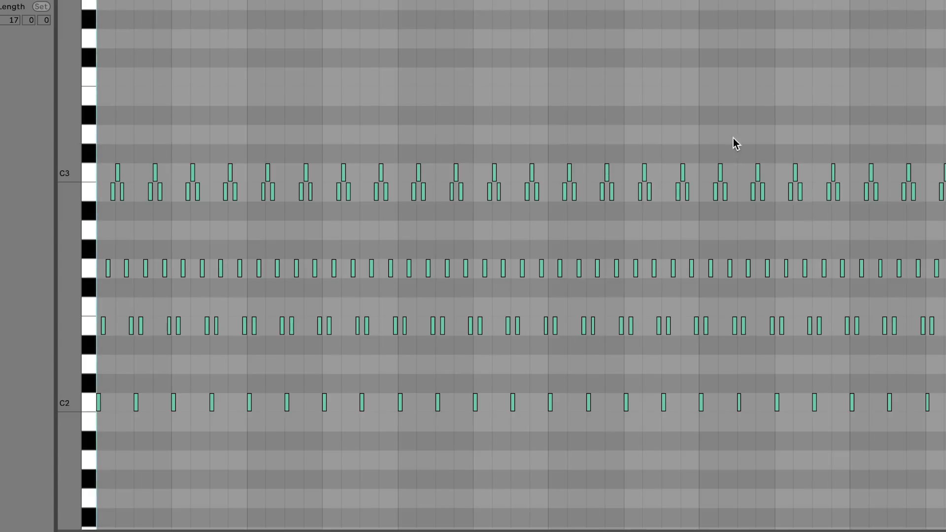
scroll(145, 205, up, 2)
scroll(146, 205, down, 1)
scroll(146, 205, up, 8)
scroll(146, 205, down, 5)
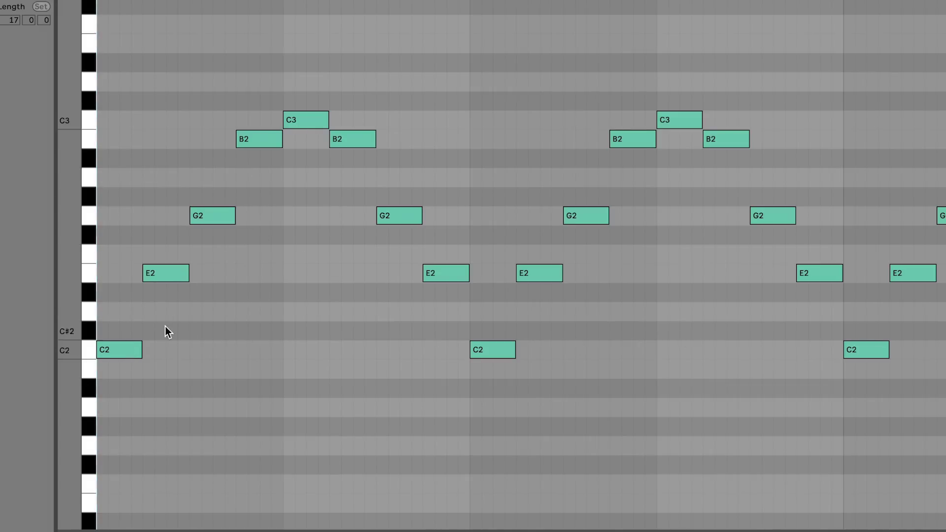
- Select the opening rising notes of the Main Melody one by one: C2, E2, G2, B2 and C3
click(108, 351)
click(166, 274)
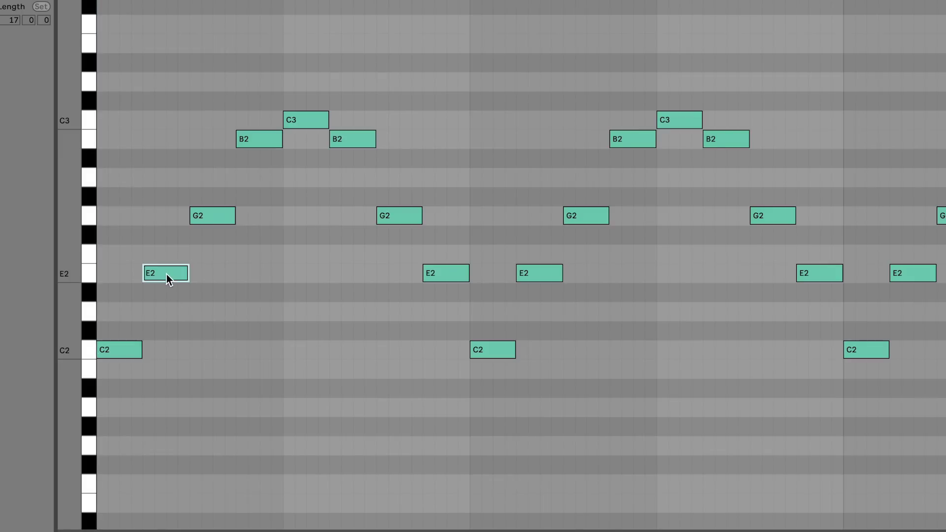
click(216, 217)
click(251, 142)
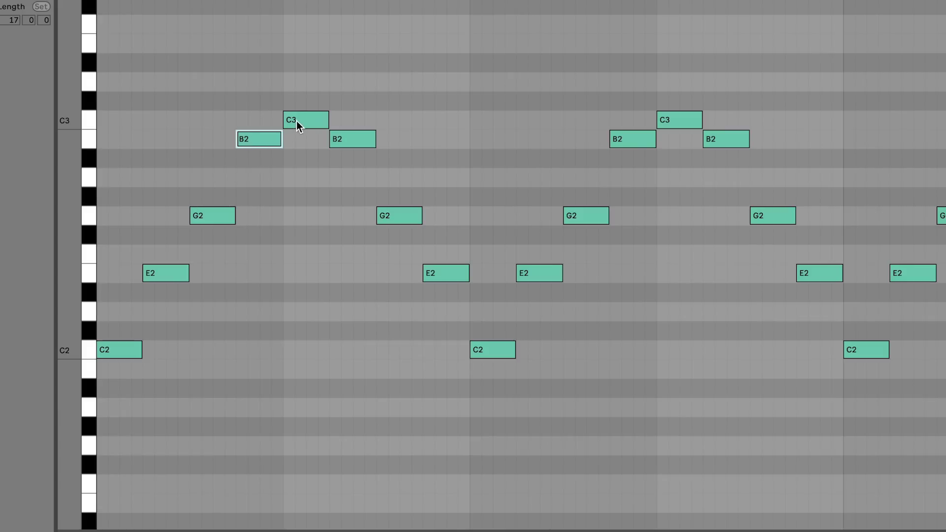
click(299, 119)
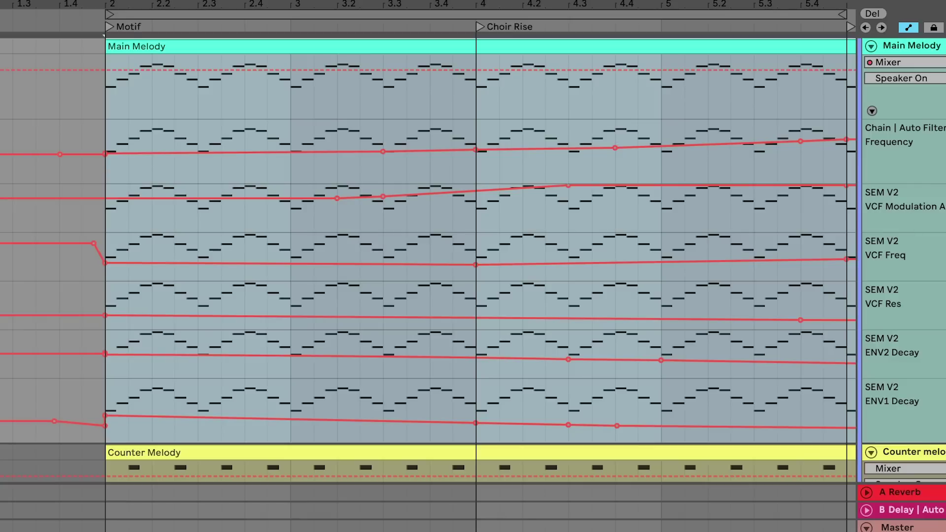
- Play the Main Melody from the Motif section and widen the visible time range of the arrangement
key(space)
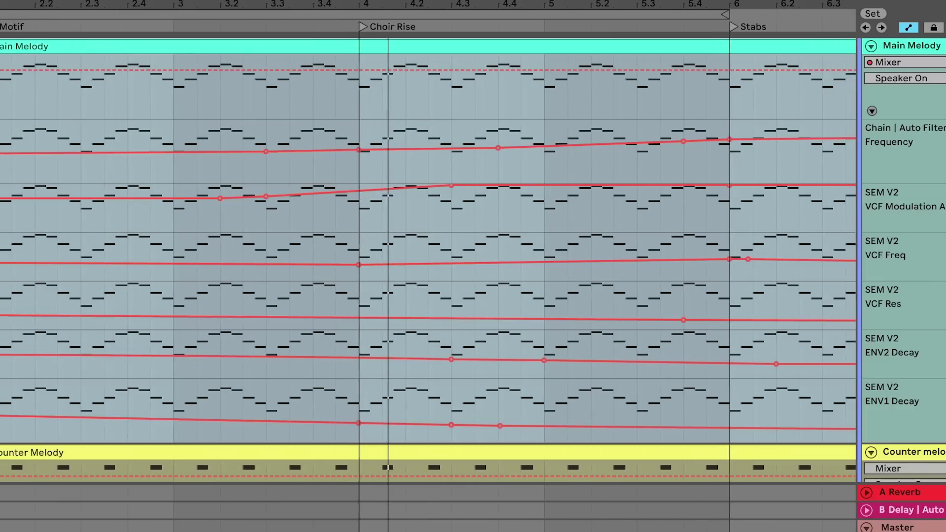
key(minus)
key(minus)
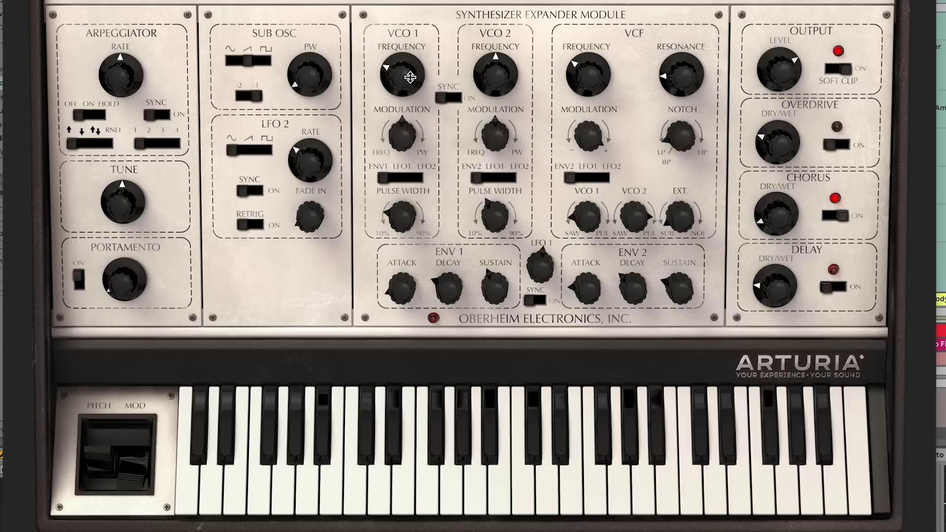
- Adjust the VCO 1 mix knob in the SEM V2's VCF section and hide the plug-in window
mouse_move(407, 82)
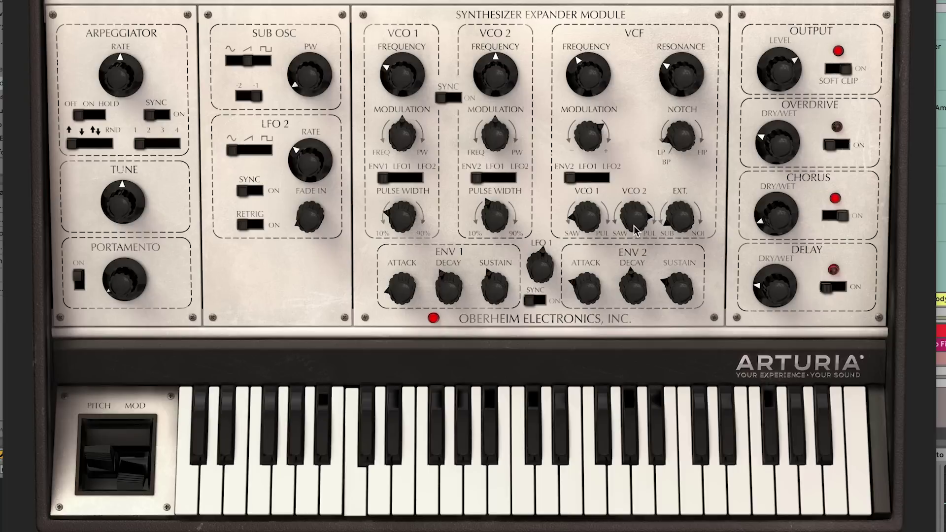
mouse_move(584, 226)
mouse_down()
mouse_move(584, 187)
mouse_move(584, 242)
mouse_up()
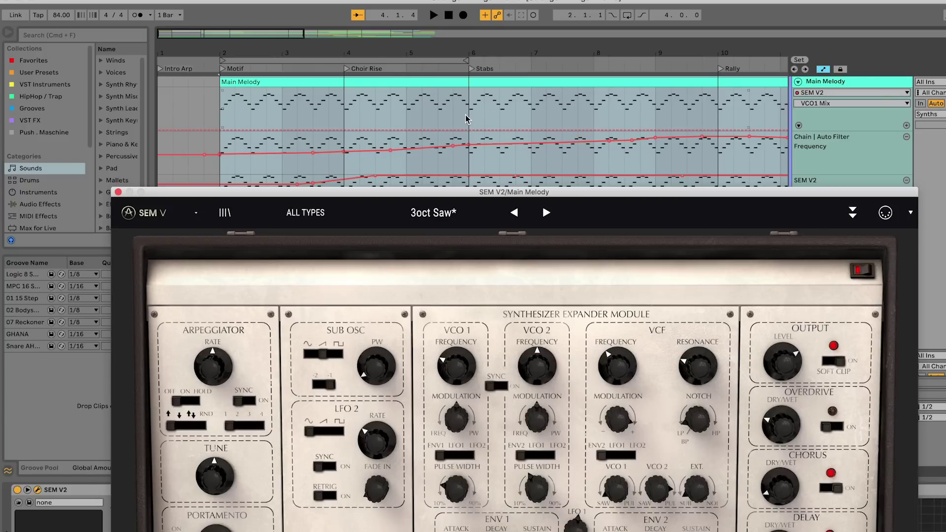
click(465, 115)
scroll(461, 116, right, 10)
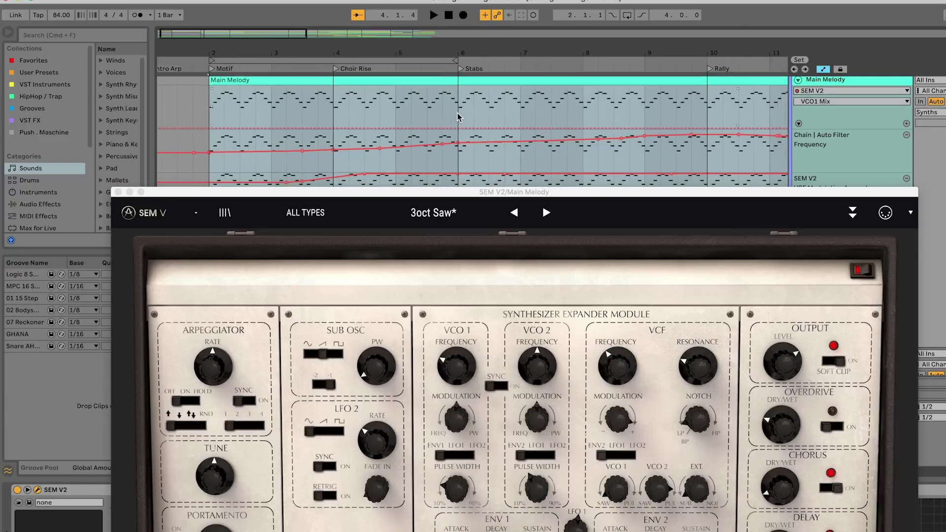
scroll(458, 117, right, 1)
drag(168, 212, 273, 6)
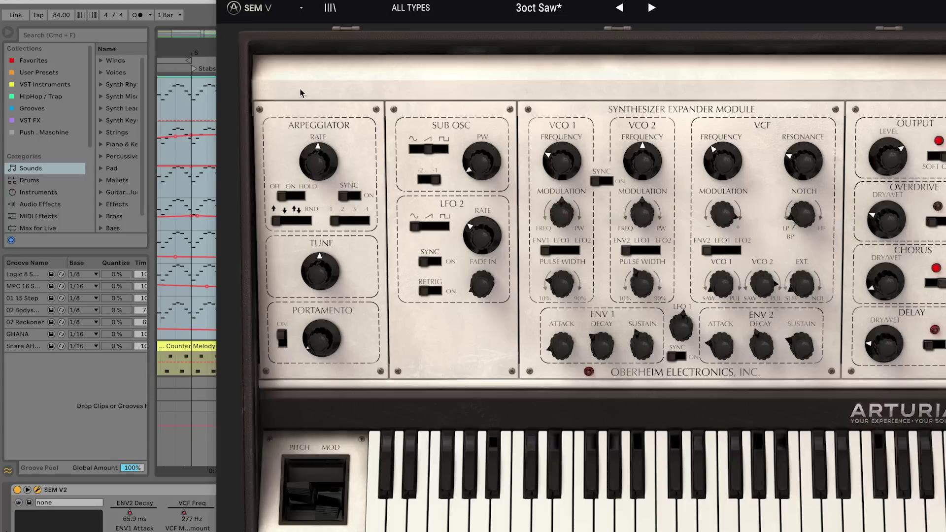
key(super+alt+p)
scroll(288, 248, up, 5)
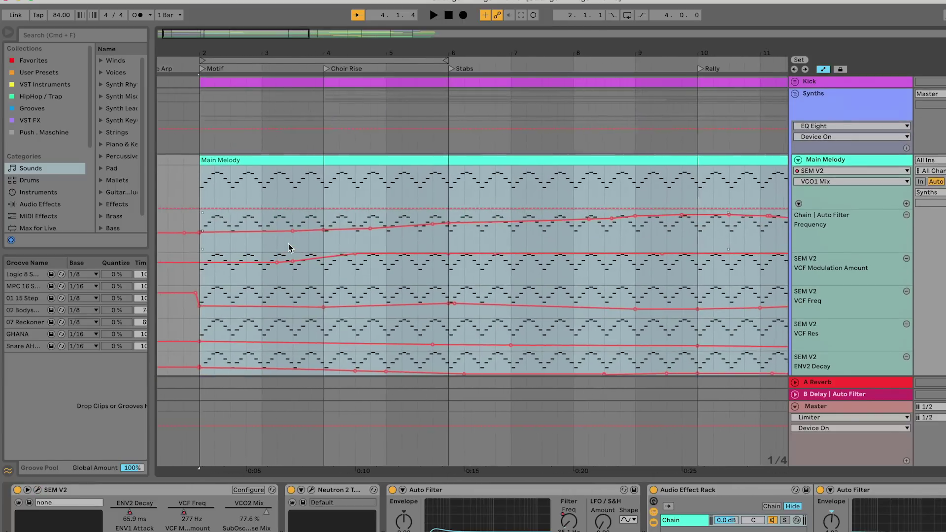
- Play the Main Melody from the middle of bar 8 into bar 11, following its automation lanes
click(226, 184)
scroll(444, 197, down, 2)
scroll(505, 153, right, 3)
click(505, 157)
scroll(496, 187, right, 3)
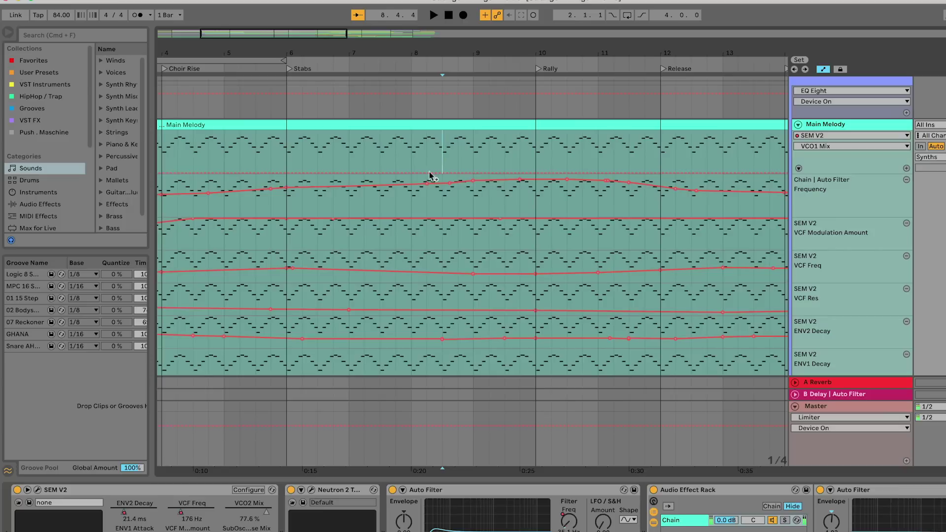
key(space)
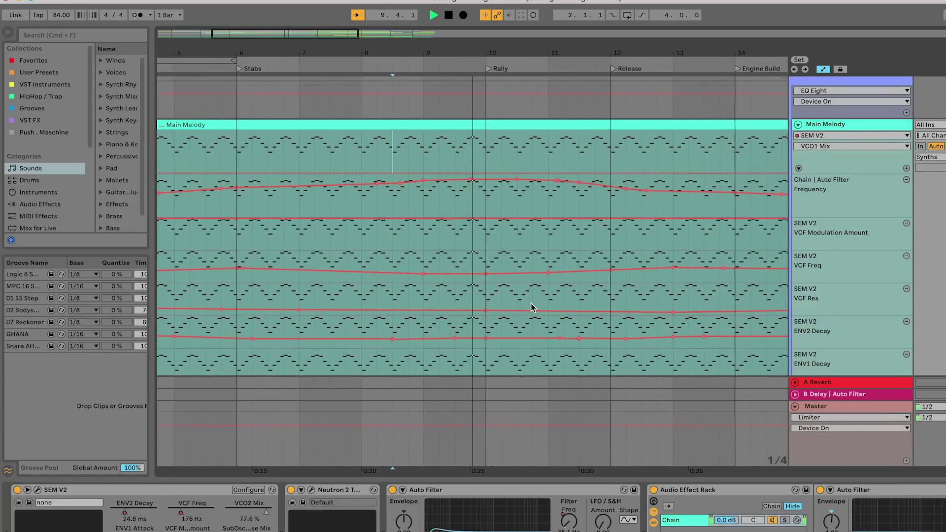
scroll(532, 308, up, 2)
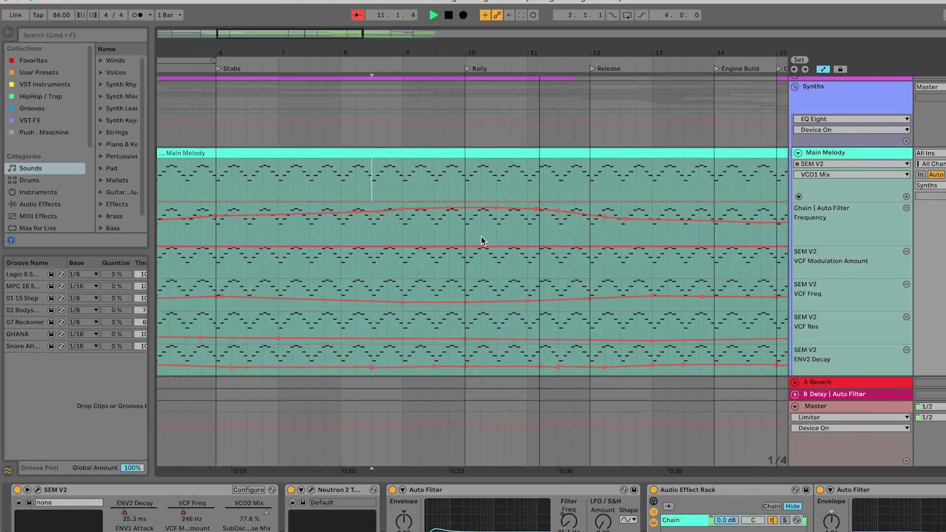
scroll(493, 247, down, 4)
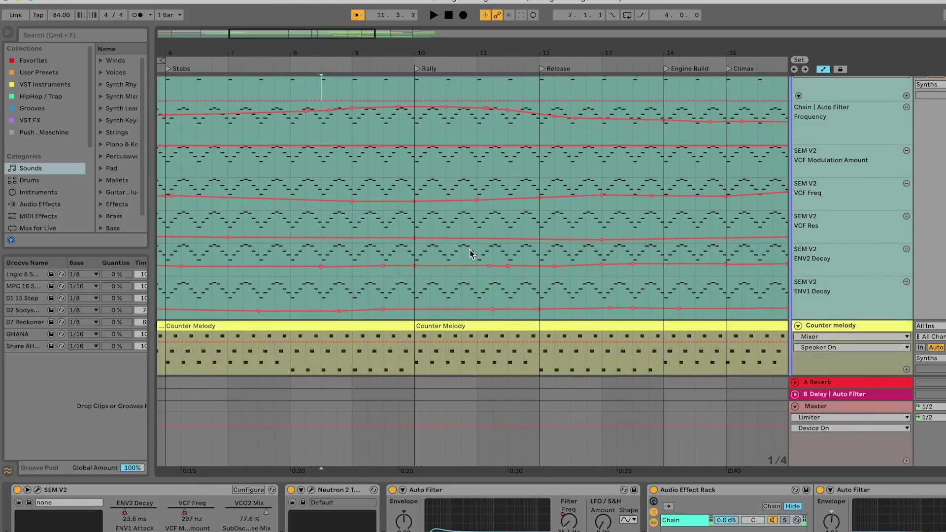
- Open the Main Melody track's Neutron 2 Transient Shaper, check its effect during playback, and close it
scroll(471, 254, up, 4)
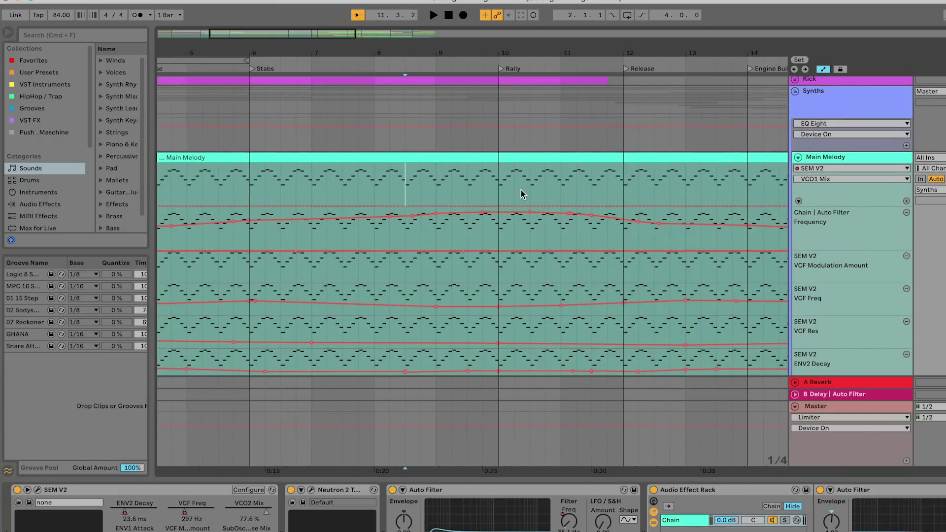
scroll(407, 203, left, 5)
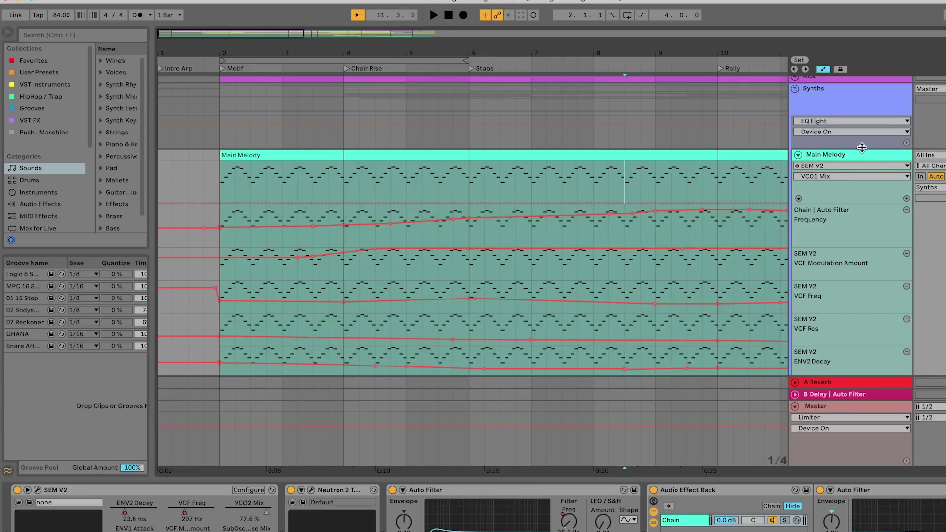
click(855, 159)
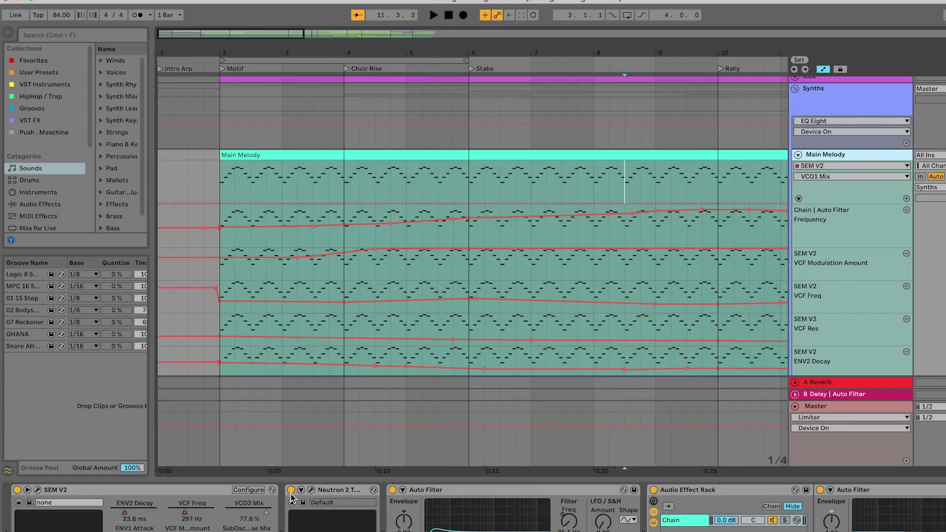
click(312, 491)
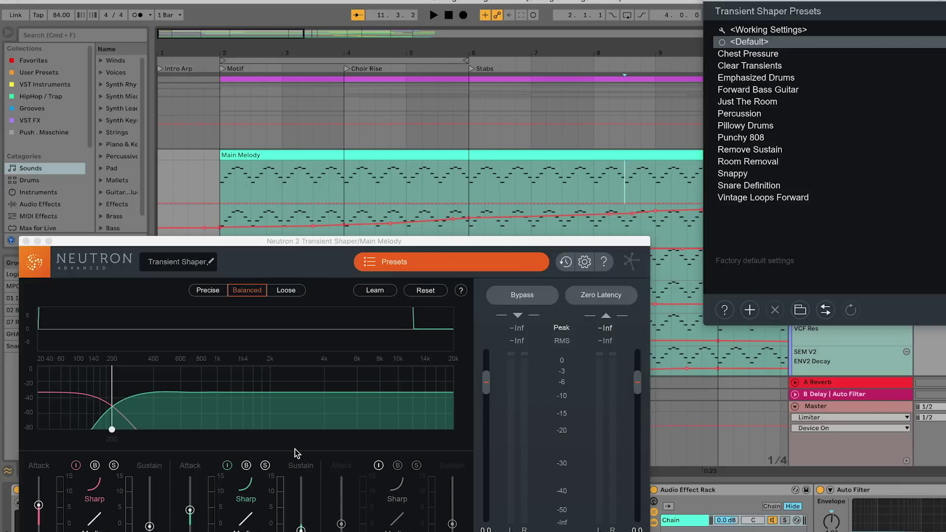
key(space)
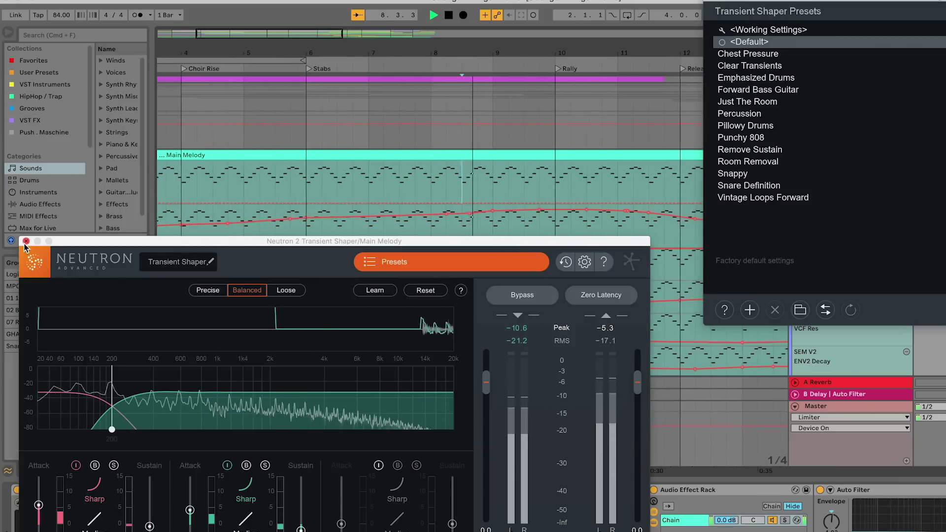
click(25, 241)
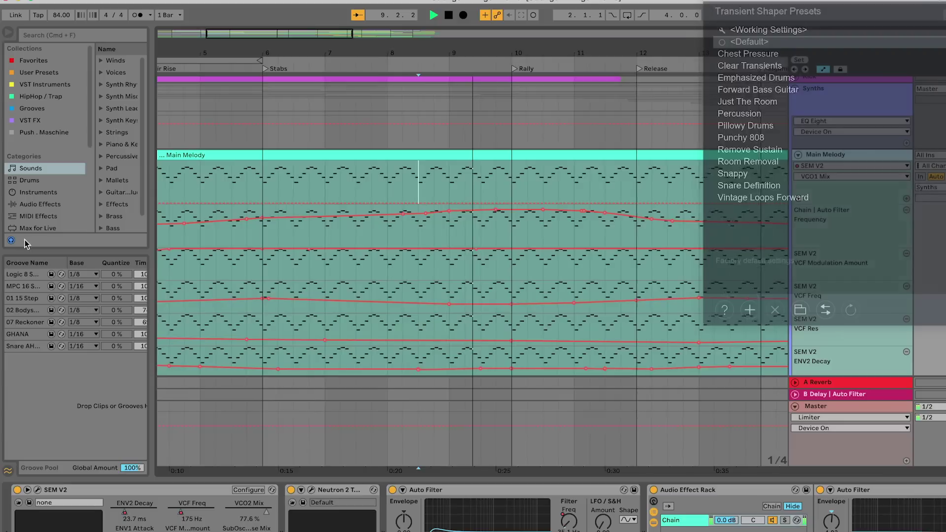
key(space)
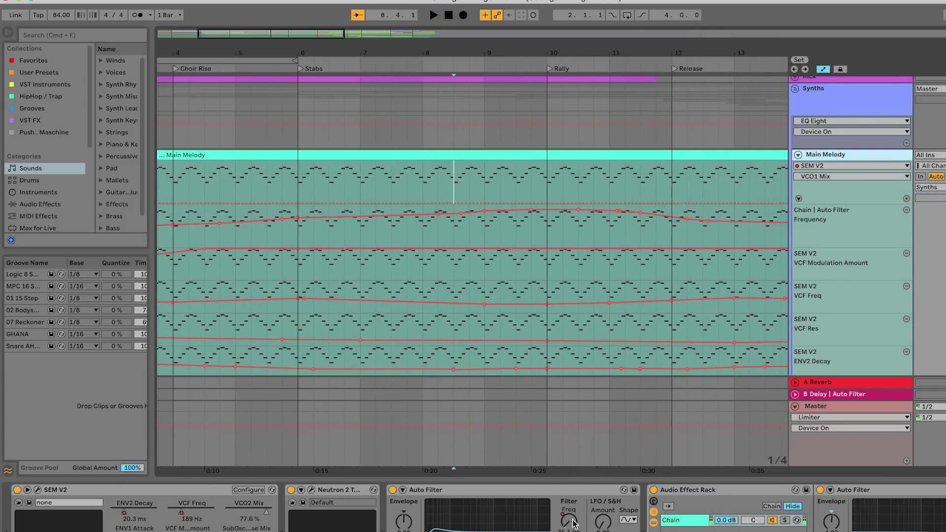
- Display the frequency automation of the Auto Filter inside the Audio Effect Rack on the Main Melody track
scroll(473, 507, right, 3)
scroll(705, 530, right, 3)
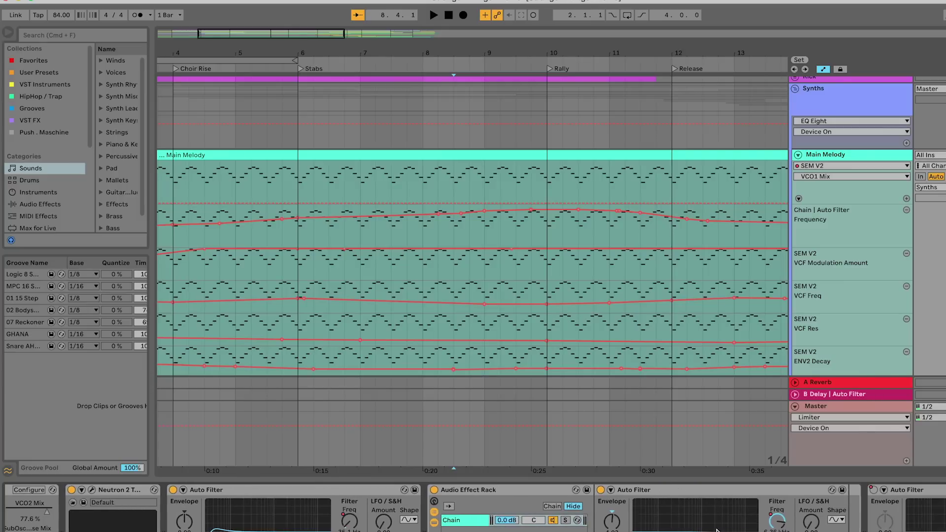
click(777, 522)
scroll(316, 190, left, 5)
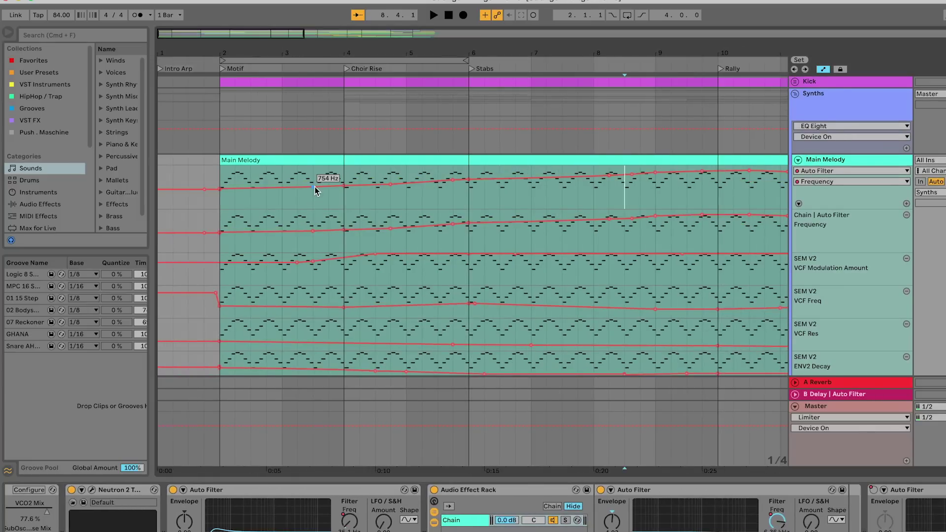
- Play the filter automation briefly from the start of the Motif section and stop playback
click(222, 175)
key(space)
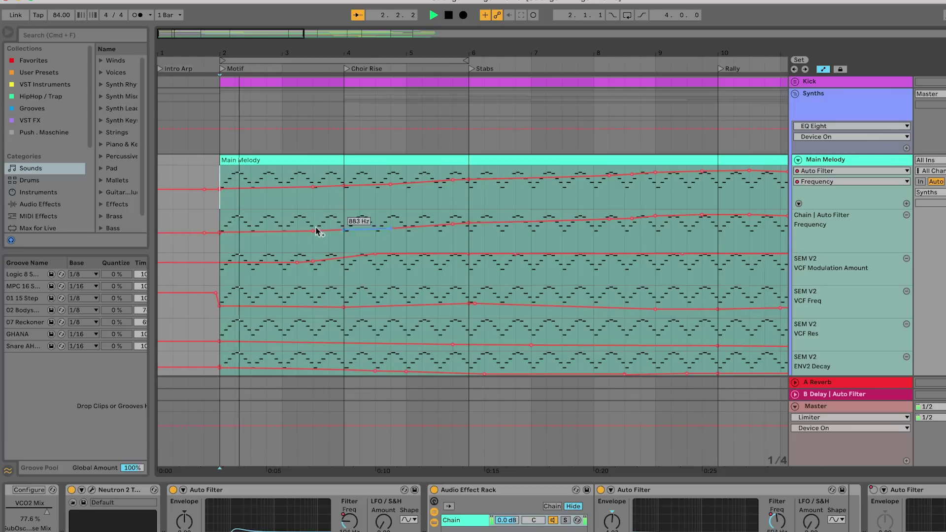
key(space)
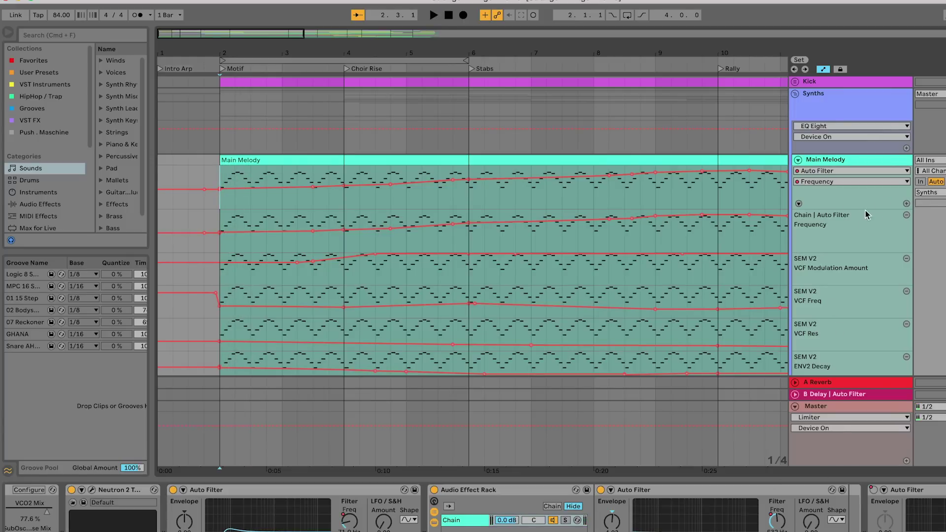
- Put the Auto Filter Frequency automation in its own additional lane below the Main Melody clip and view it around the Rally section
scroll(866, 253, down, 5)
scroll(865, 252, up, 5)
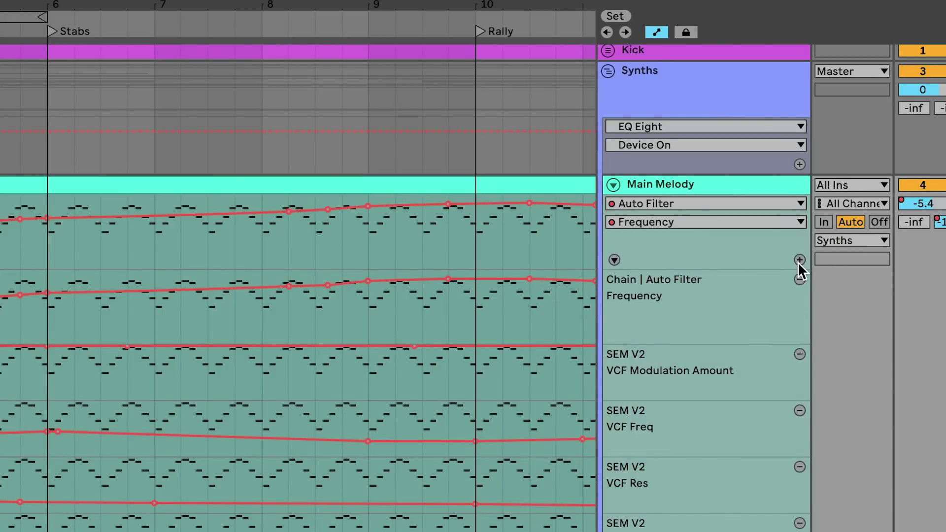
click(799, 259)
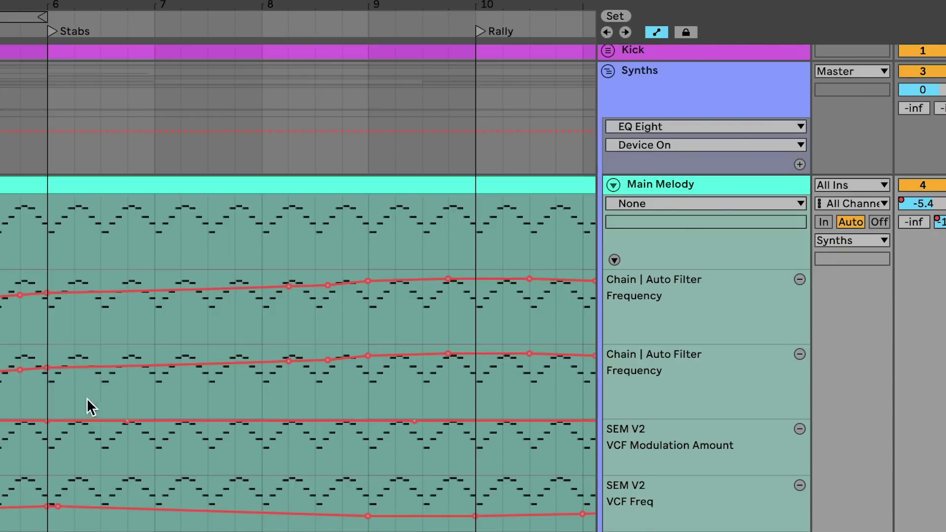
scroll(90, 394, right, 5)
scroll(90, 395, down, 1)
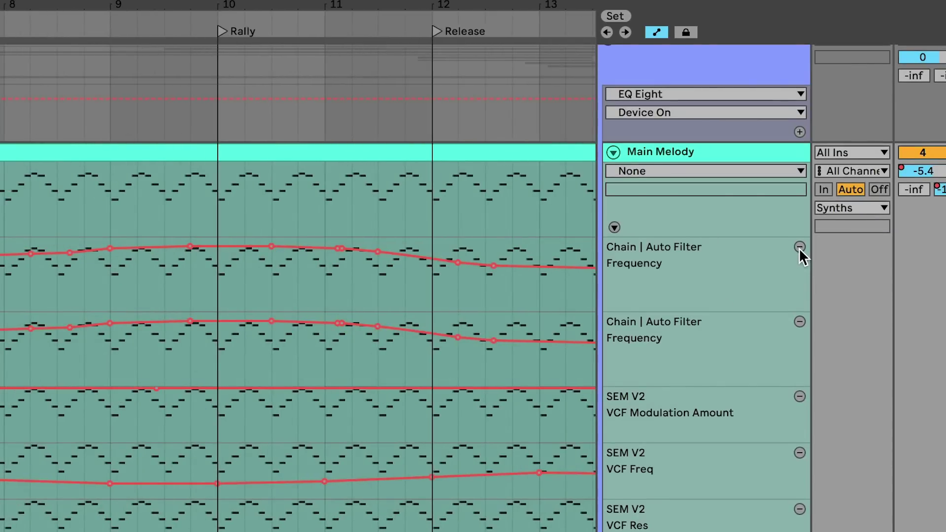
- Remove both Auto Filter Frequency lanes and the VCF Modulation Amount and VCF Freq lanes from the Main Melody track
click(800, 247)
click(800, 247)
click(800, 247)
click(800, 246)
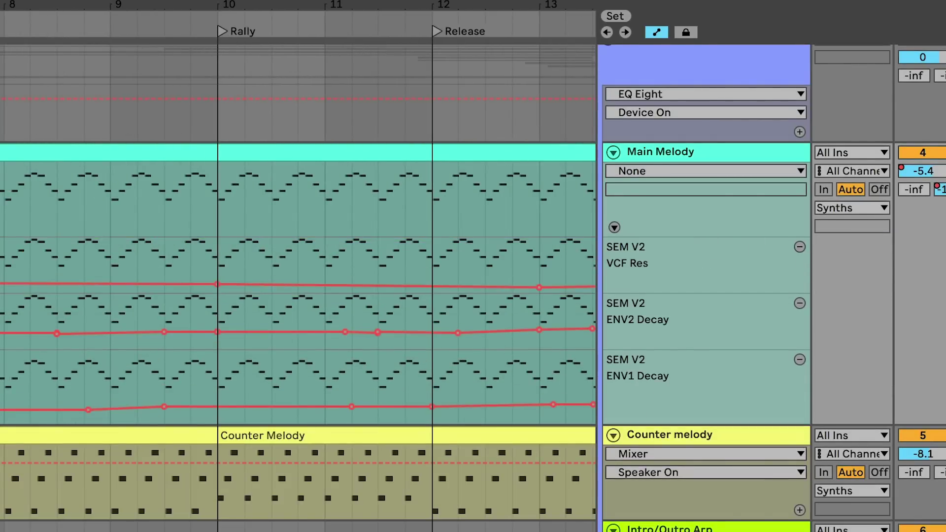
- Play the Main Melody from the Motif section with its VCF Res, ENV2 Decay and ENV1 Decay automation lanes in view
scroll(298, 266, left, 6)
scroll(298, 266, up, 1)
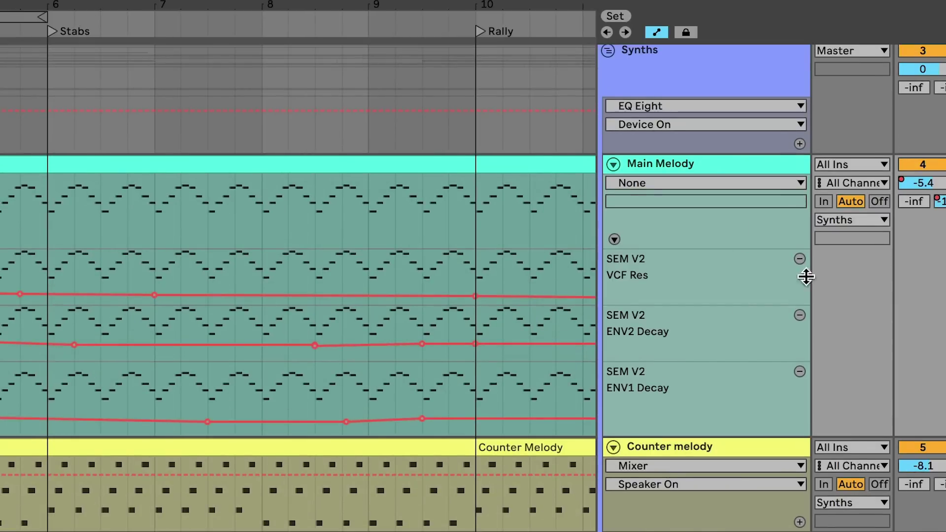
key(space)
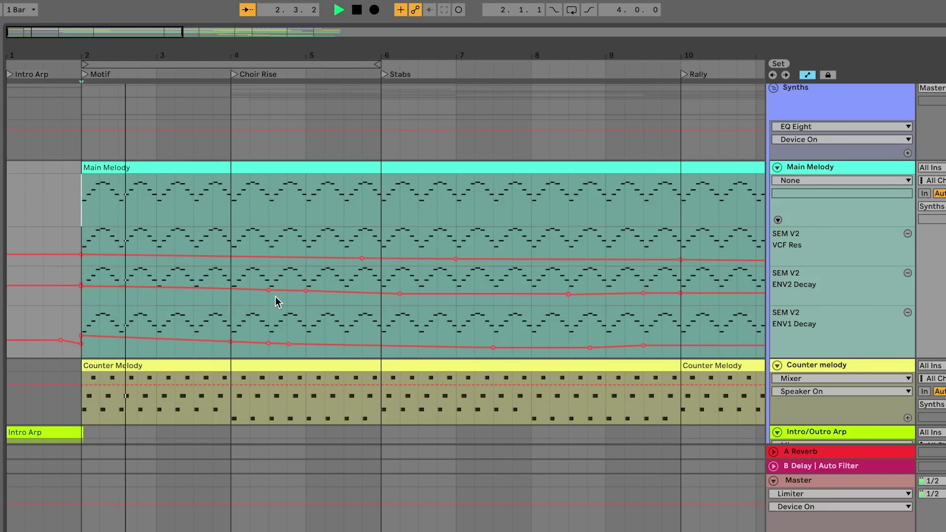
scroll(272, 296, up, 1)
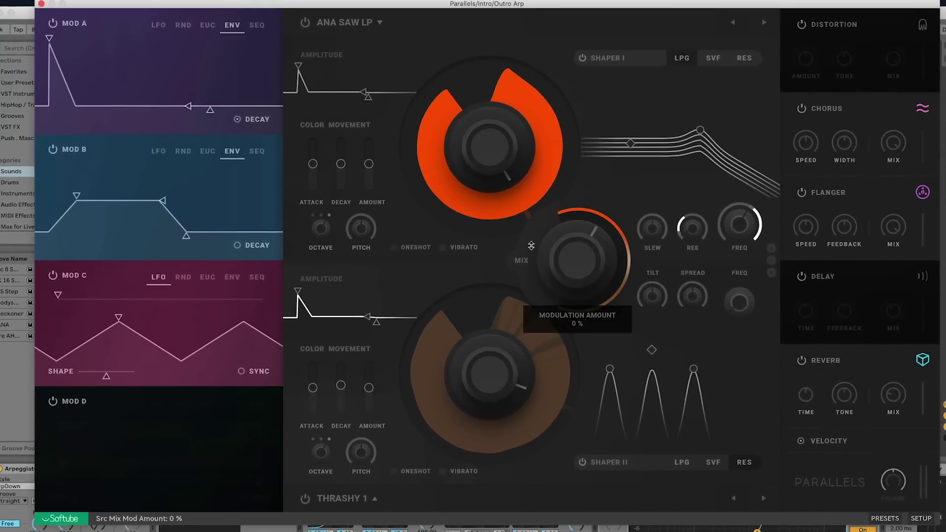
- Examine the Parallels synth's sources and modulation settings on the Intro/Outro Arp track and close its window
mouse_move(652, 143)
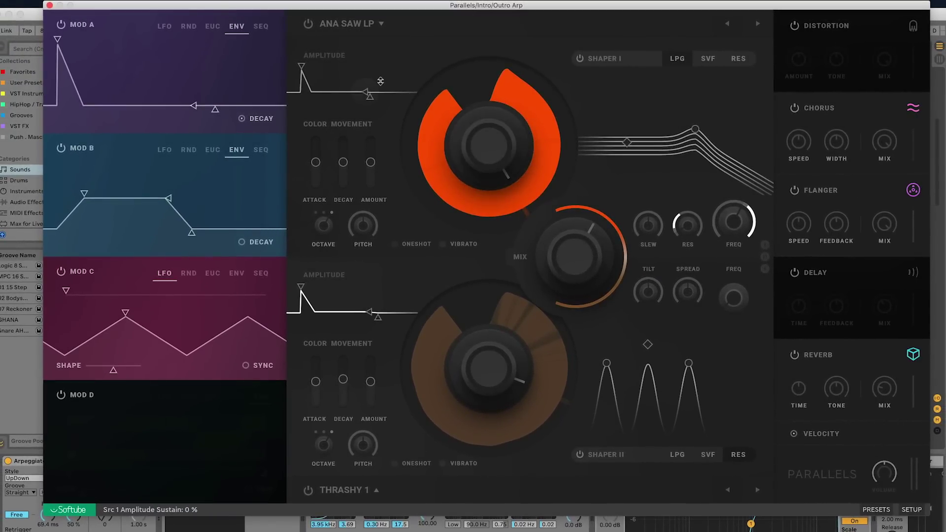
mouse_move(528, 130)
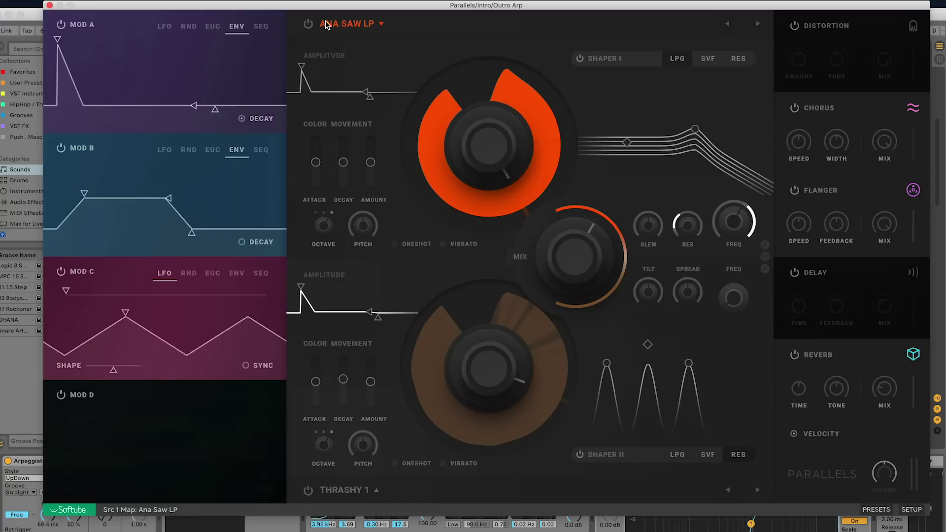
mouse_move(611, 257)
click(49, 6)
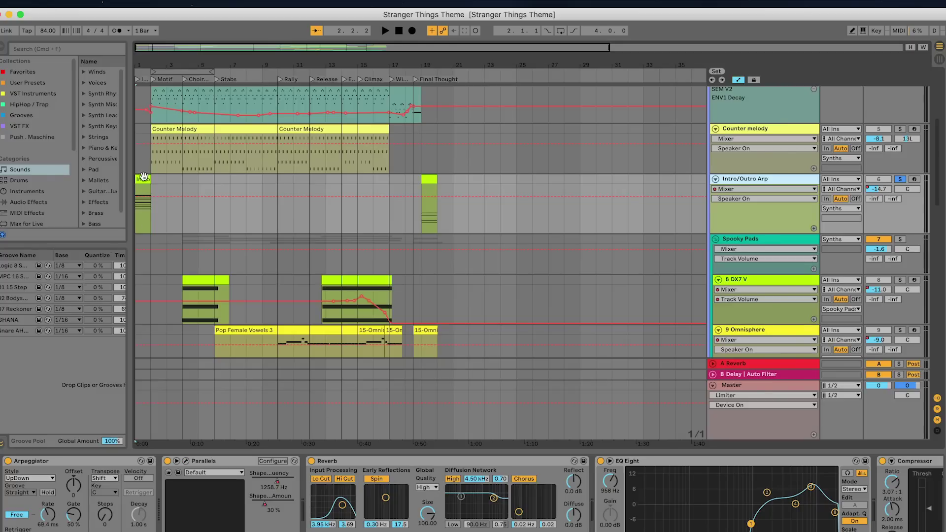
- Open the first Intro Arp clip's notes and audition the chord's pitches from C4 up to C5
double_click(143, 177)
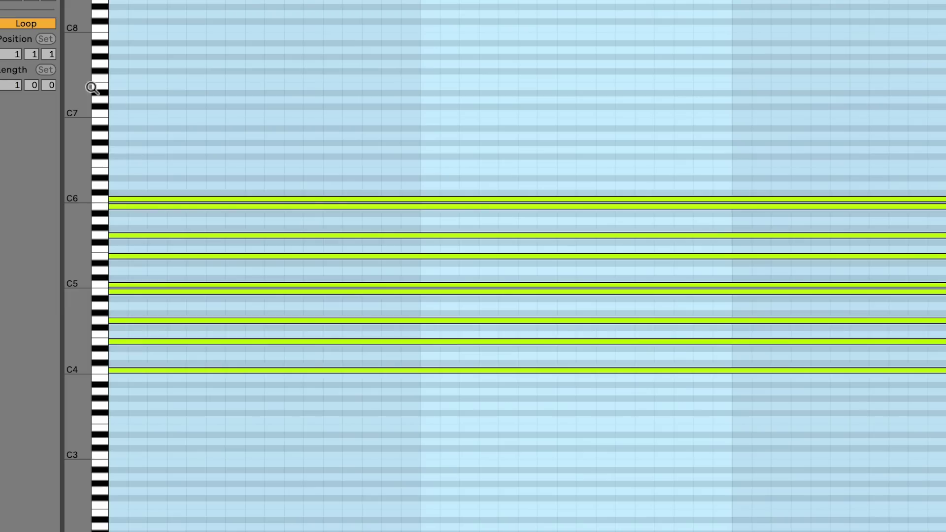
click(100, 369)
click(99, 342)
click(100, 314)
click(100, 321)
click(99, 285)
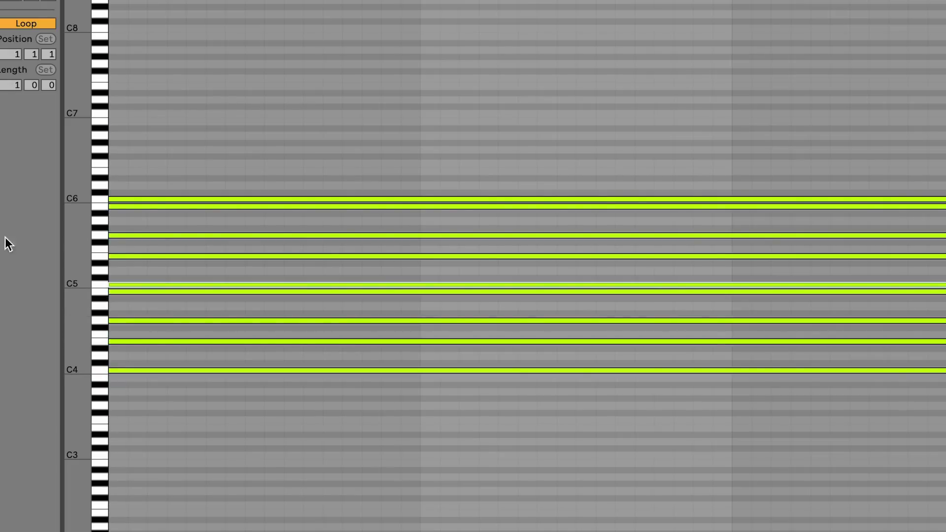
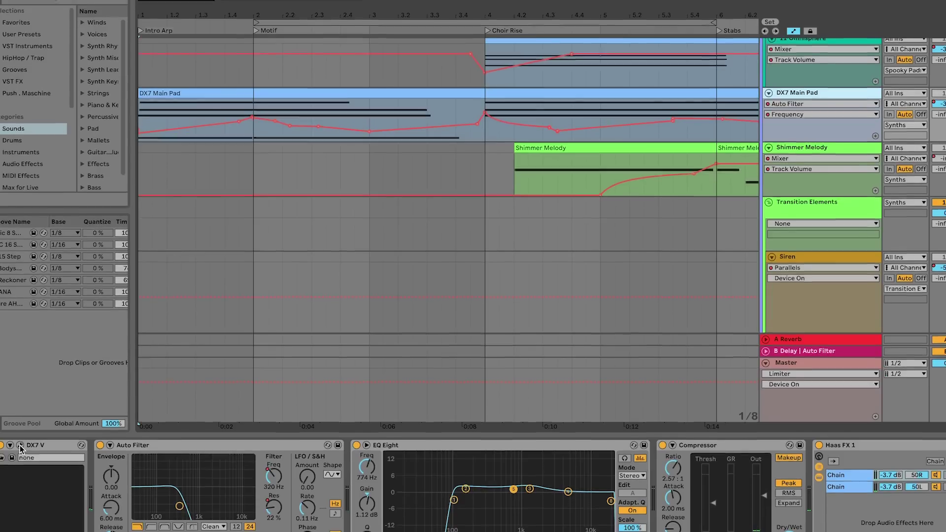
- Check the DX7 V synth on the DX7 Main Pad track, and view the track's effects through Haas FX 1 and Delay
click(21, 458)
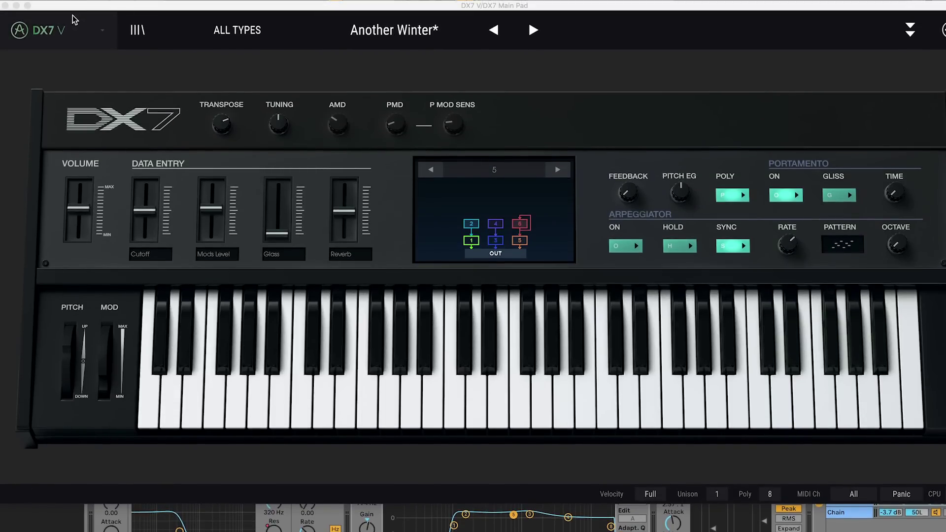
click(5, 5)
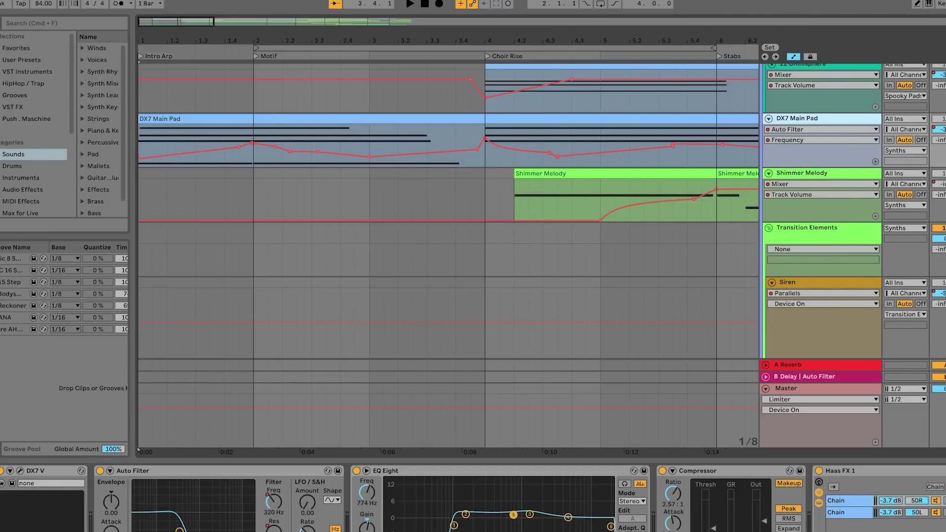
scroll(473, 498, right, 5)
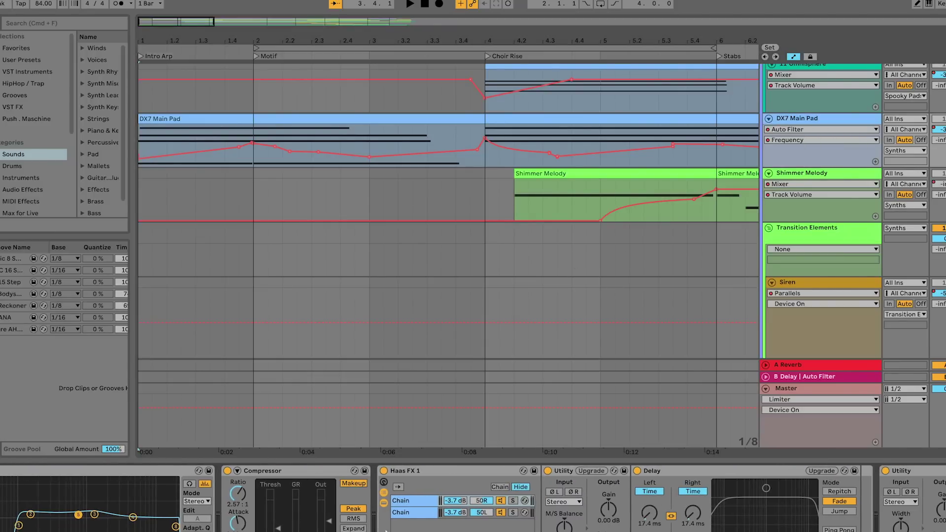
- Play the DX7 Main Pad from the Motif section, and play it again from the start of the song
key(space)
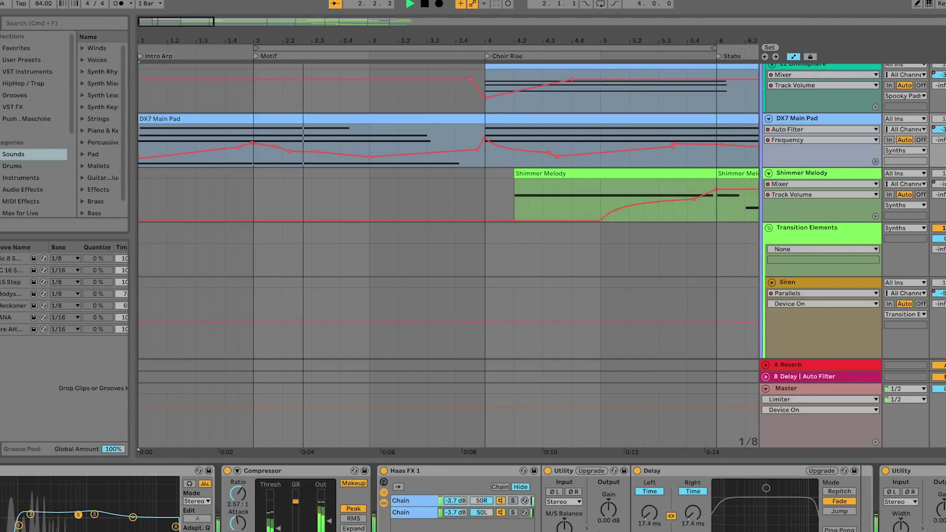
key(space)
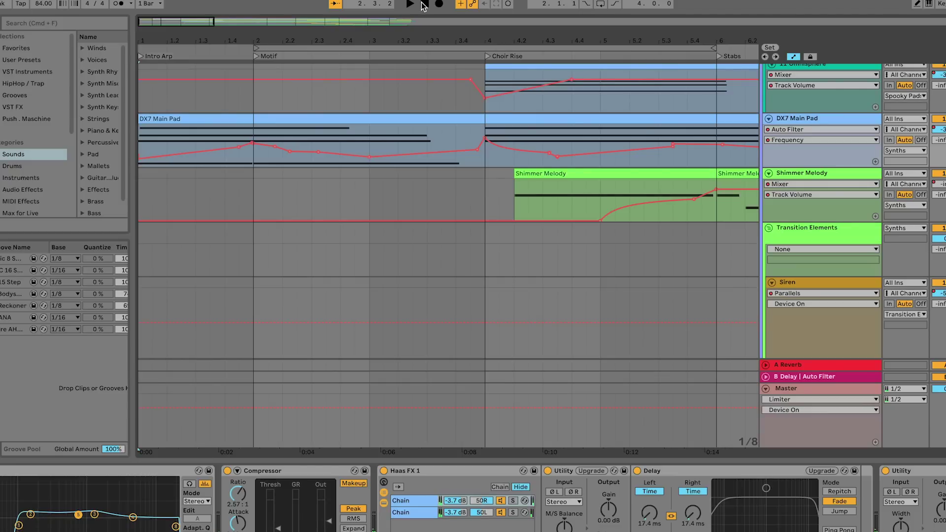
scroll(296, 84, up, 3)
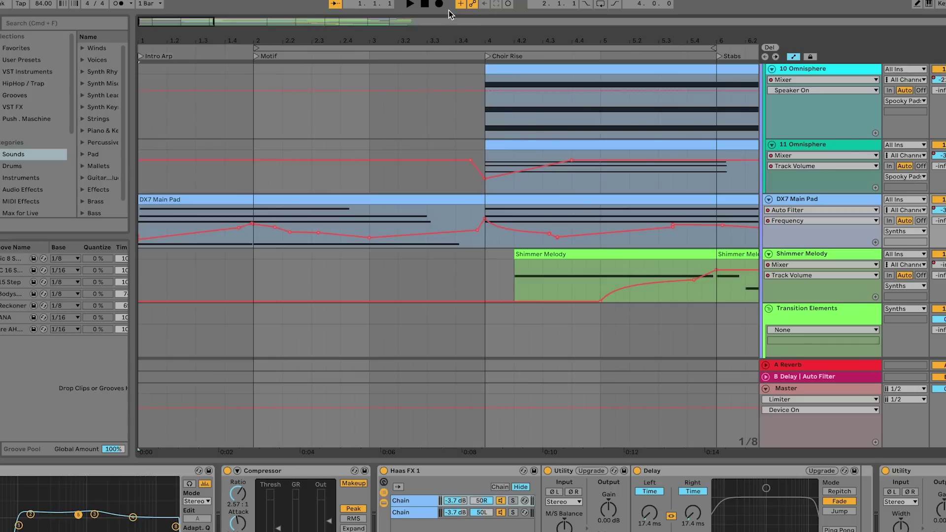
key(space)
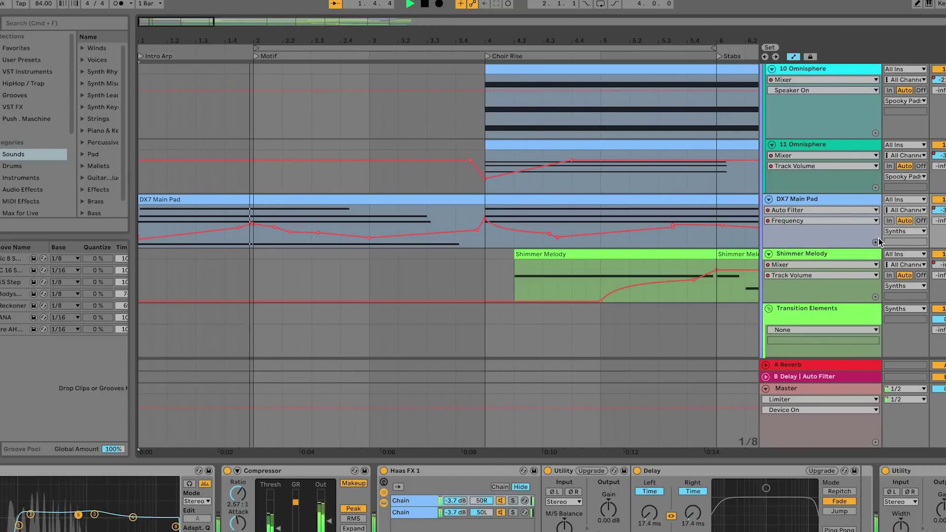
scroll(877, 221, up, 5)
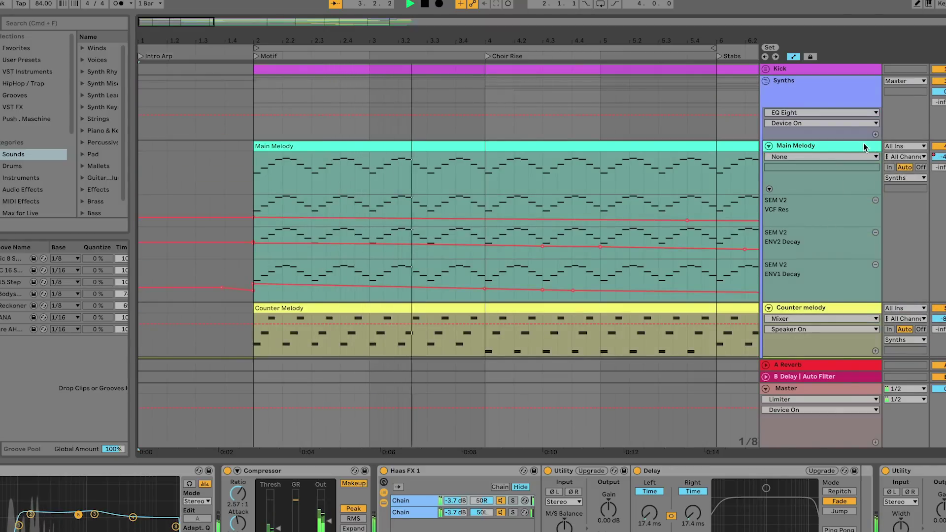
key(space)
- Set the playback start on the Main Melody track to the Motif marker, play briefly and stop
key(space)
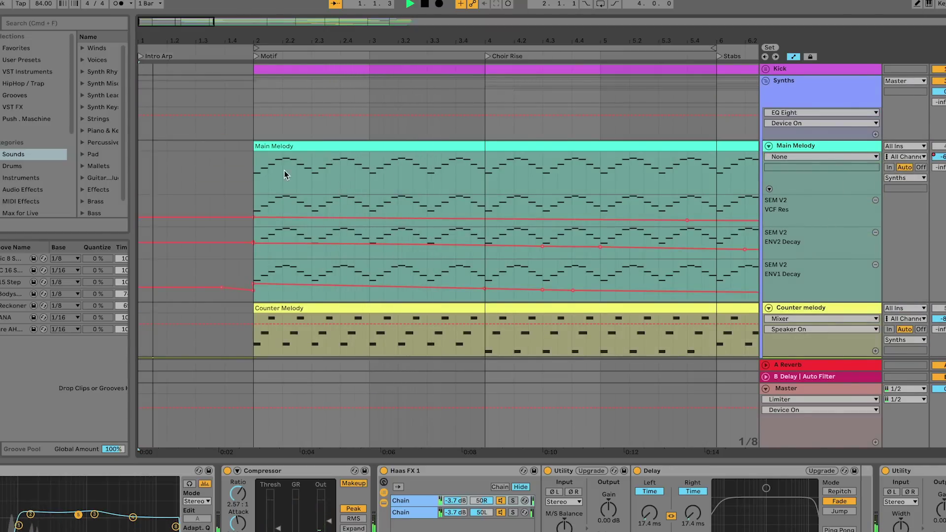
click(254, 167)
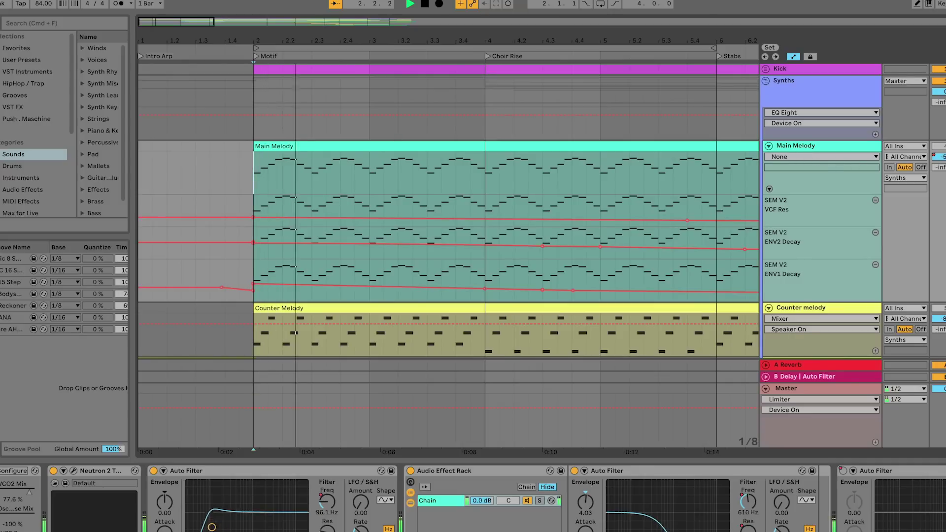
key(space)
- Open the SEM V2 synth on the Main Melody track, view its filter and envelope controls, and close it
scroll(153, 503, left, 5)
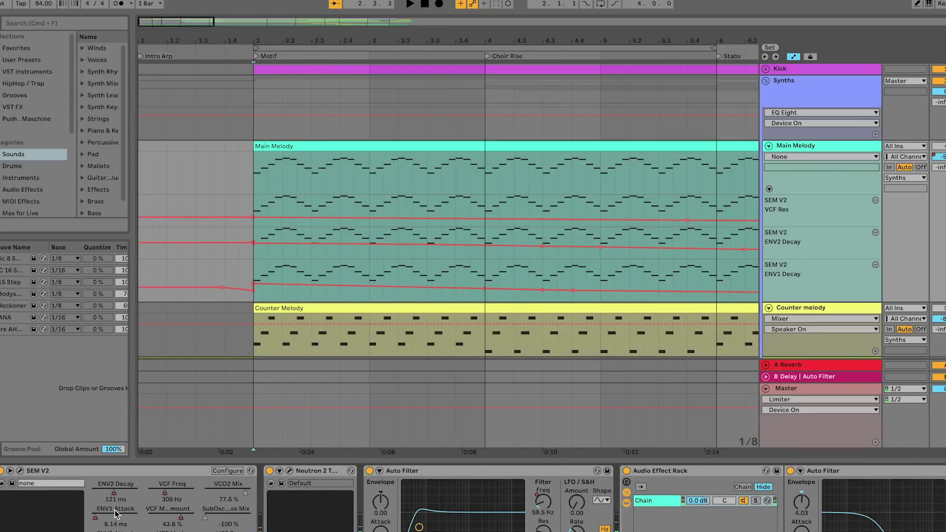
click(20, 472)
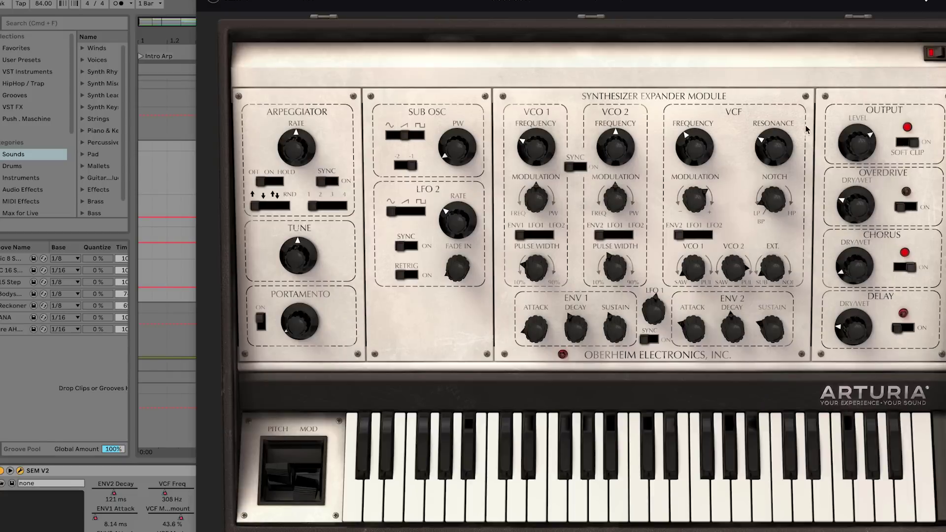
click(202, 1)
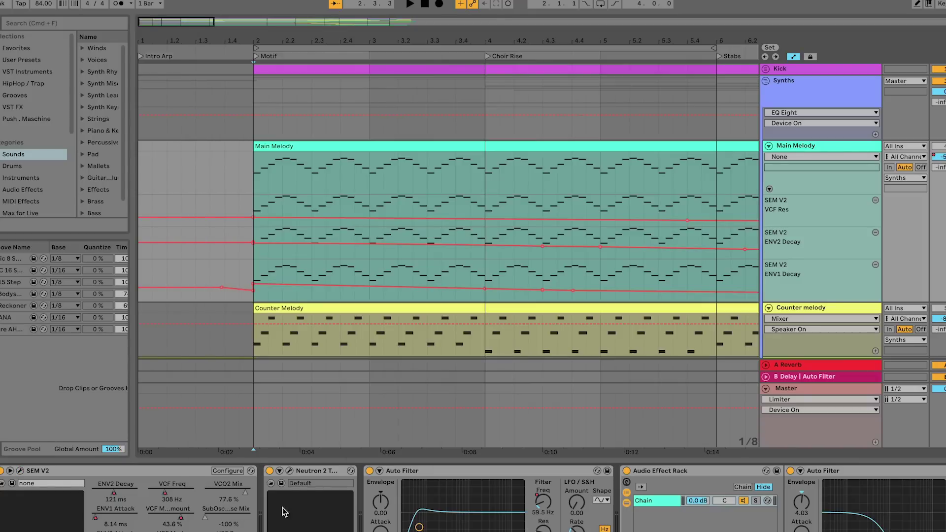
- Play the song from the Motif section with the transition tracks, Prophet Bass and title sequence reference in view, and stop
scroll(689, 311, down, 3)
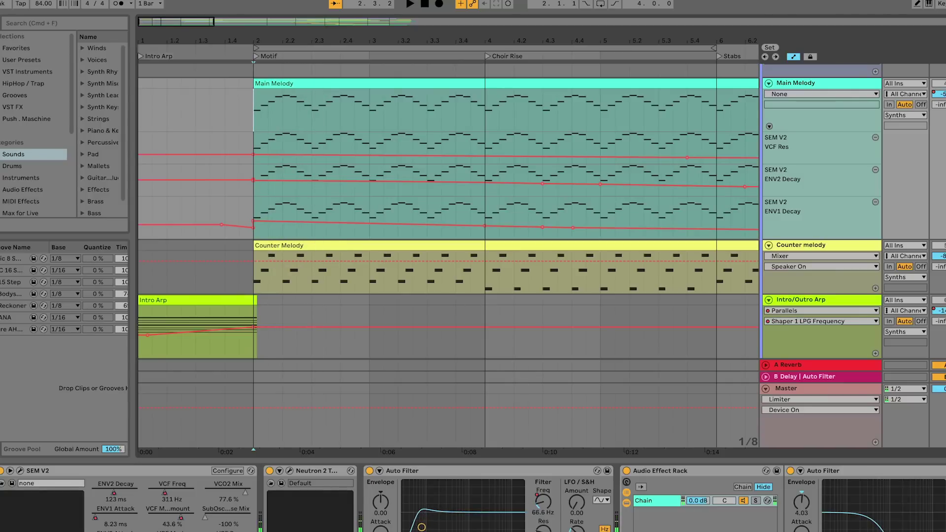
scroll(805, 339, down, 10)
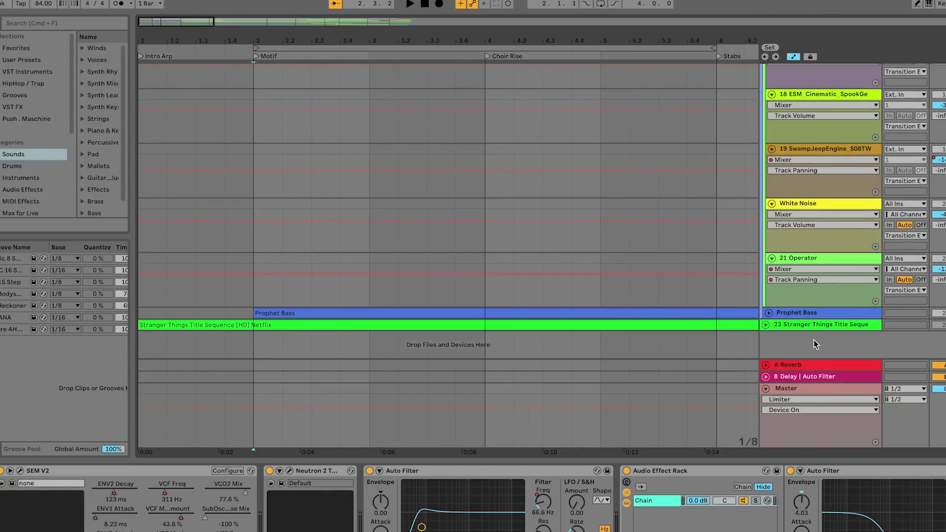
key(space)
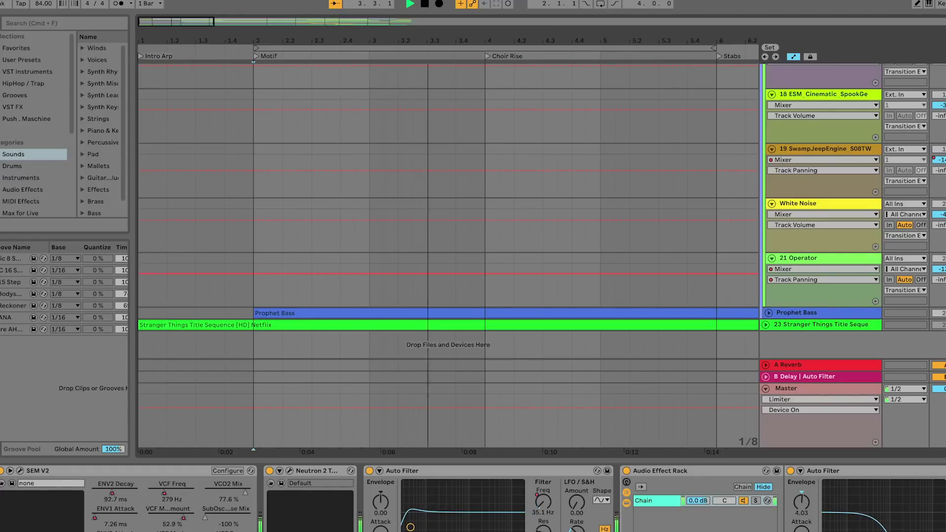
key(space)
- Replay from the Motif section into Choir Rise with the Main Melody and Counter melody tracks in view, and stop
scroll(572, 204, up, 10)
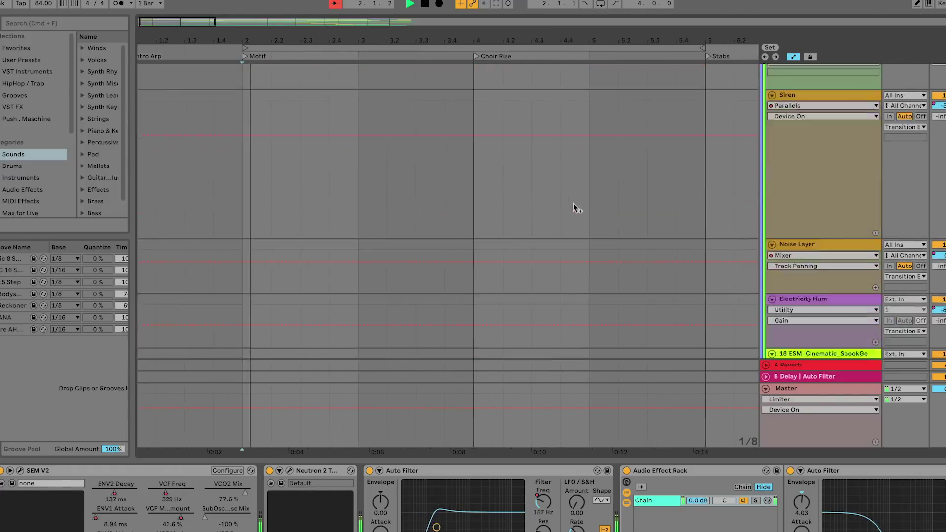
key(space)
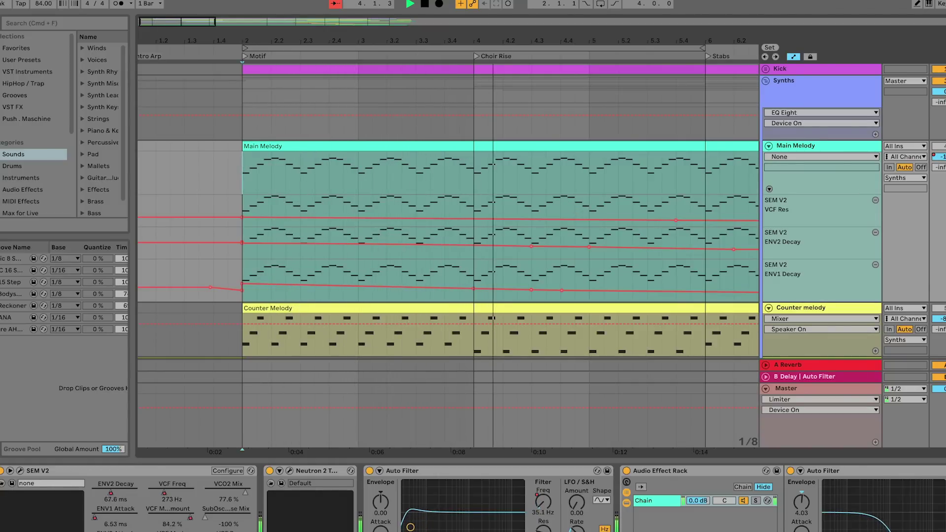
key(space)
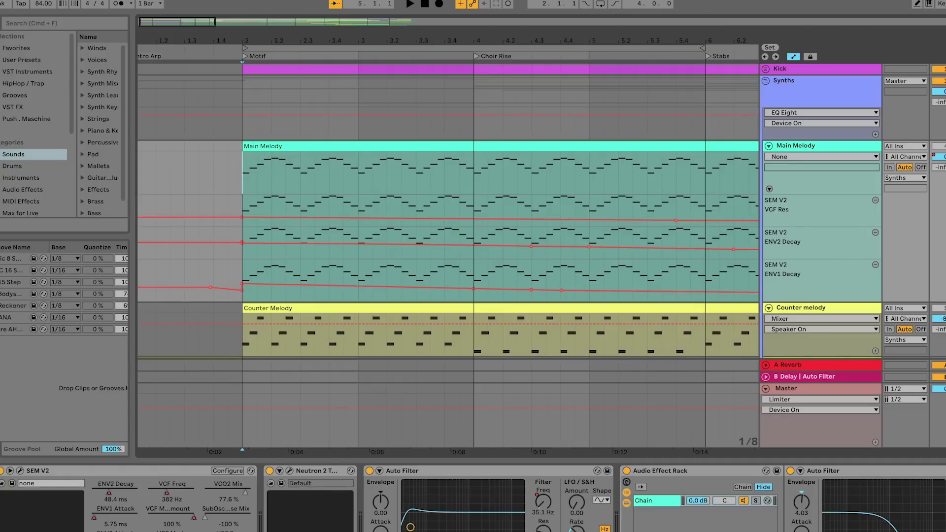
- Play from the Motif section into Stabs, following the Main Melody's filter resonance and envelope decay automation
key(space)
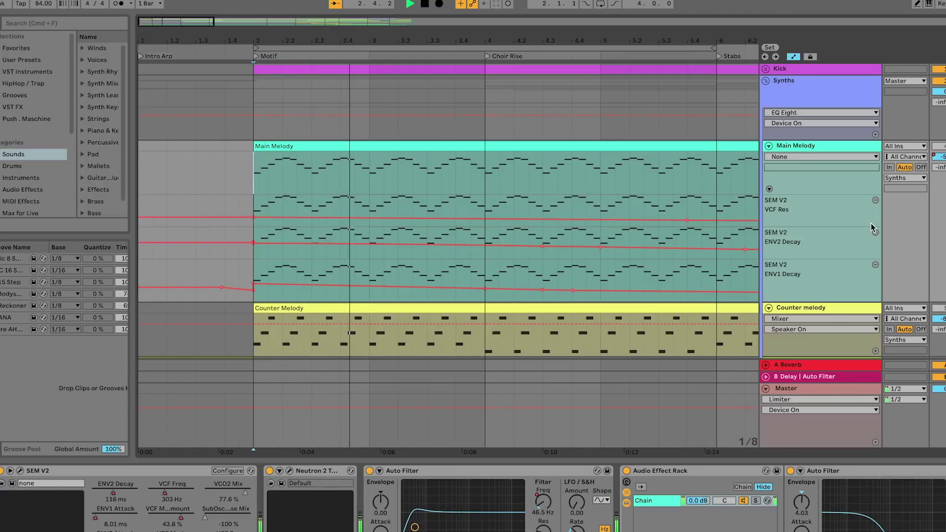
scroll(611, 316, right, 2)
scroll(610, 317, down, 1)
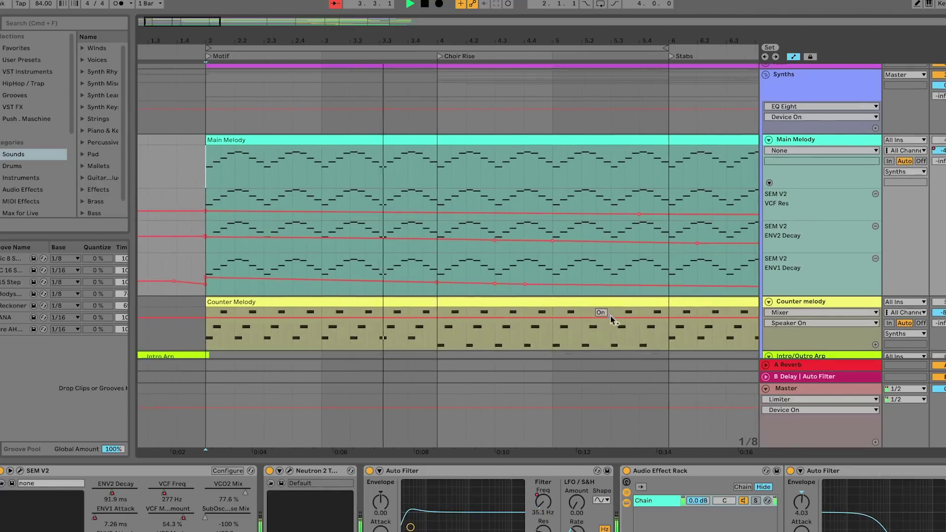
scroll(610, 316, right, 3)
scroll(611, 316, up, 1)
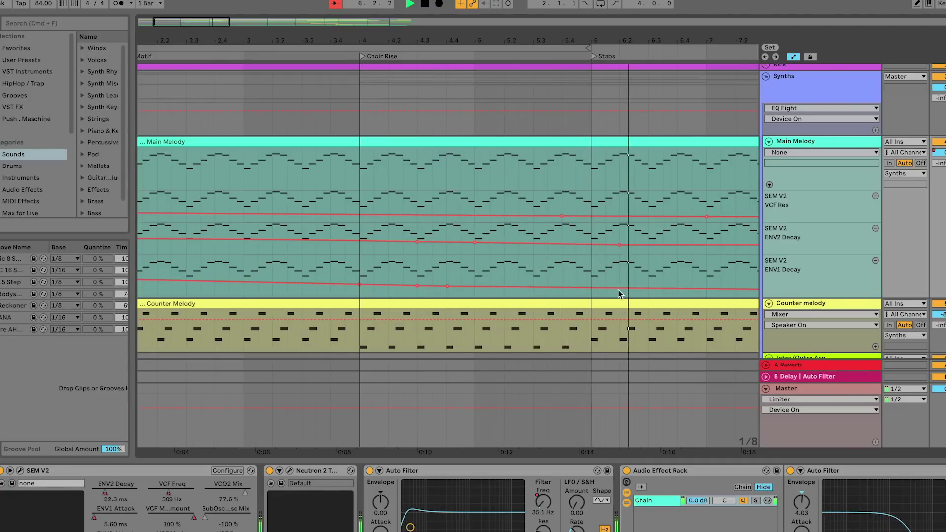
- Select the Counter Melody clip and play its track from the start of the Motif section
click(492, 303)
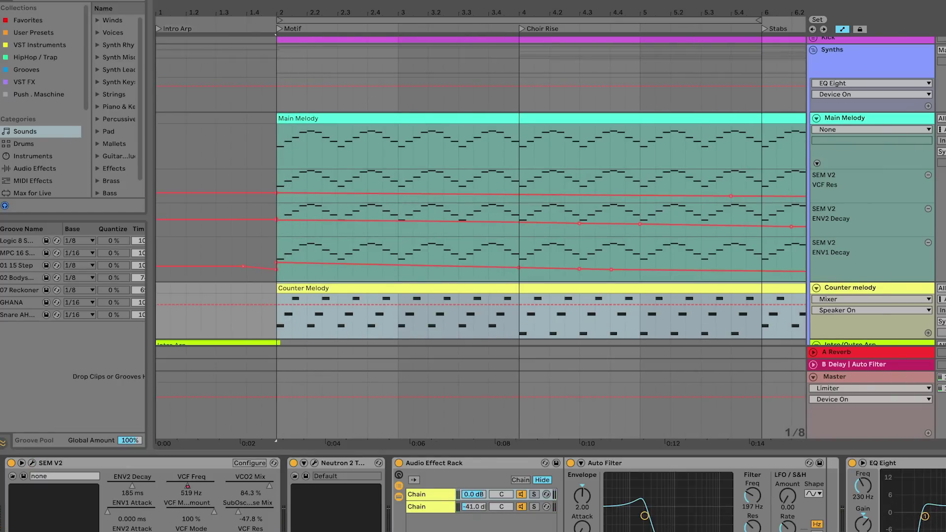
click(276, 326)
key(space)
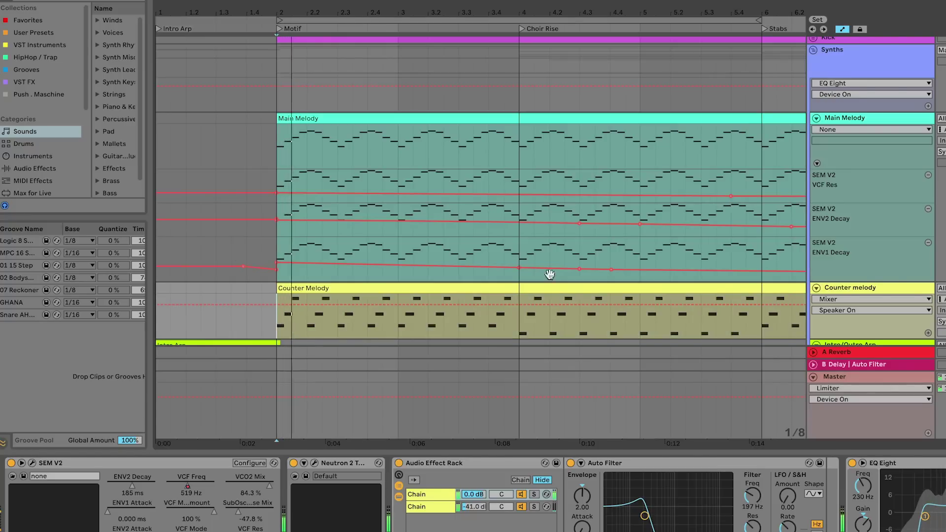
scroll(484, 120, up, 1)
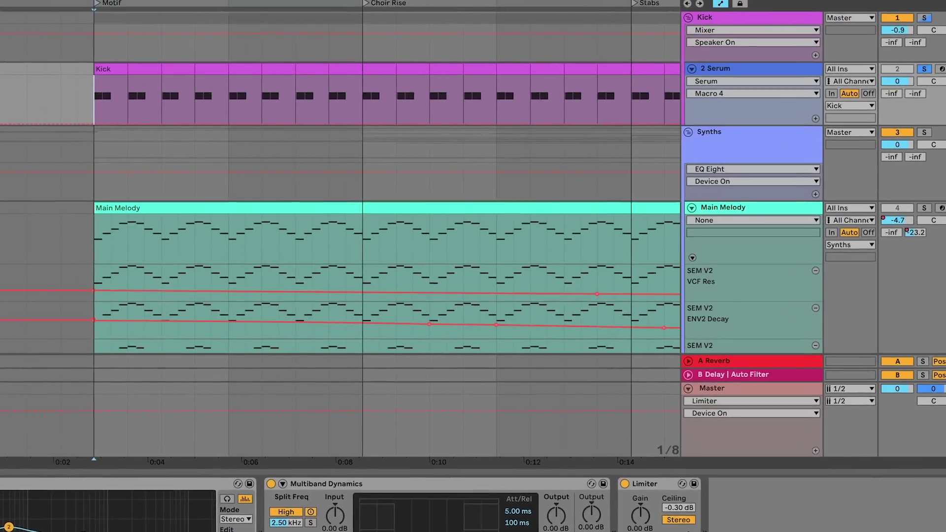
- Select the kick's 2 Serum track and play the kick from the start of the Motif section
click(698, 55)
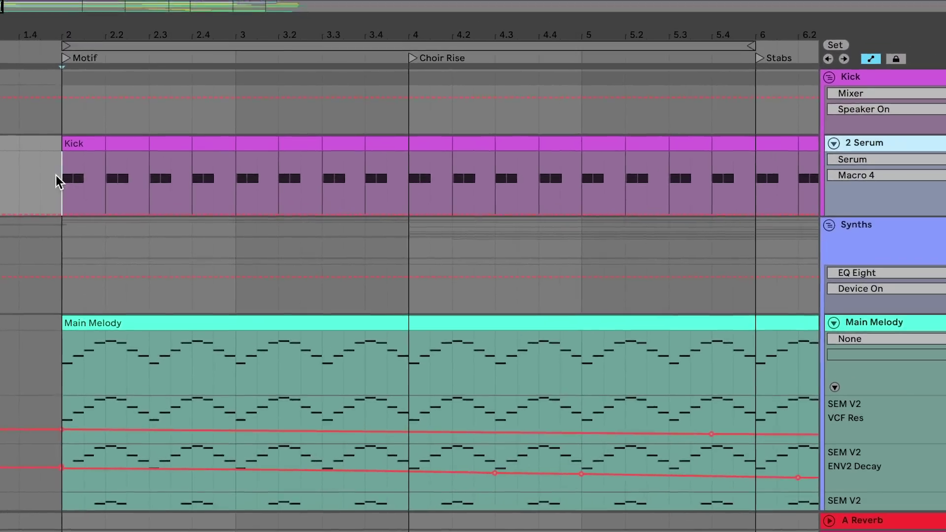
click(74, 147)
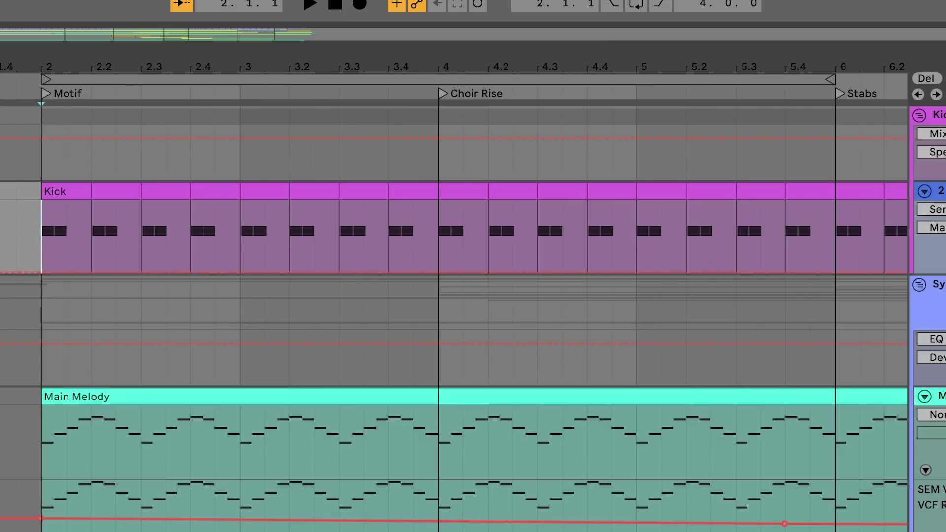
key(space)
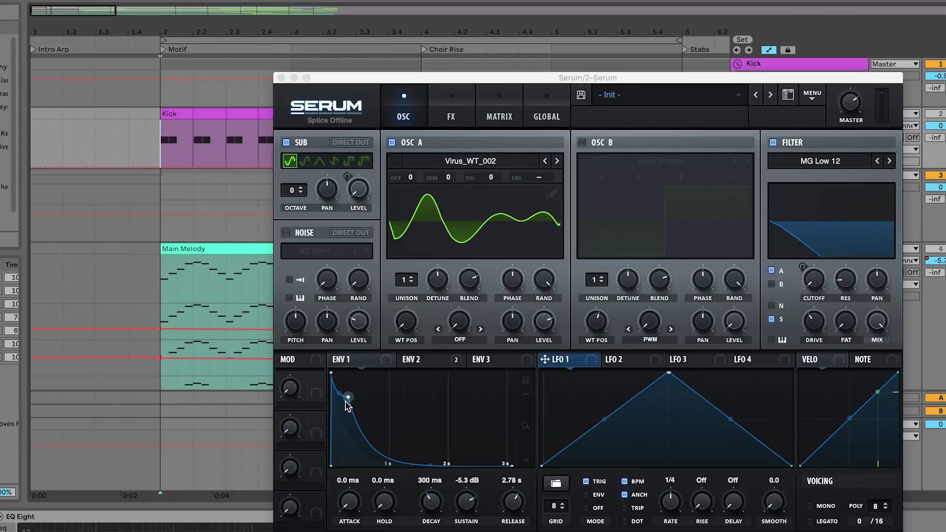
- In the kick's Serum, set Envelope 1 to 420 ms decay and -6.3 dB sustain, and Envelope 2 to 301 ms decay and 30.44% sustain
mouse_move(357, 416)
mouse_down()
mouse_move(359, 401)
mouse_move(490, 392)
mouse_move(359, 400)
mouse_up()
key(space)
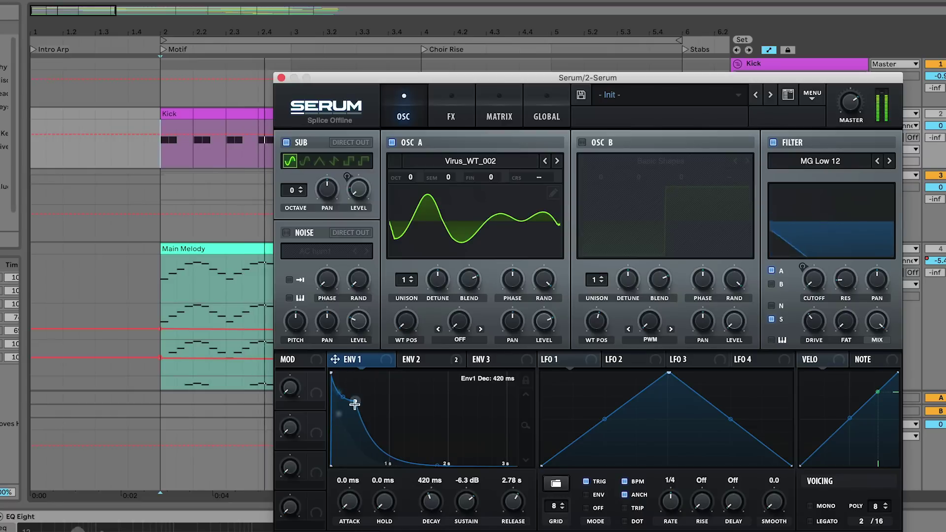
click(486, 360)
click(447, 360)
mouse_move(346, 438)
mouse_down()
mouse_move(438, 376)
mouse_move(354, 432)
mouse_move(338, 433)
mouse_move(344, 442)
mouse_up()
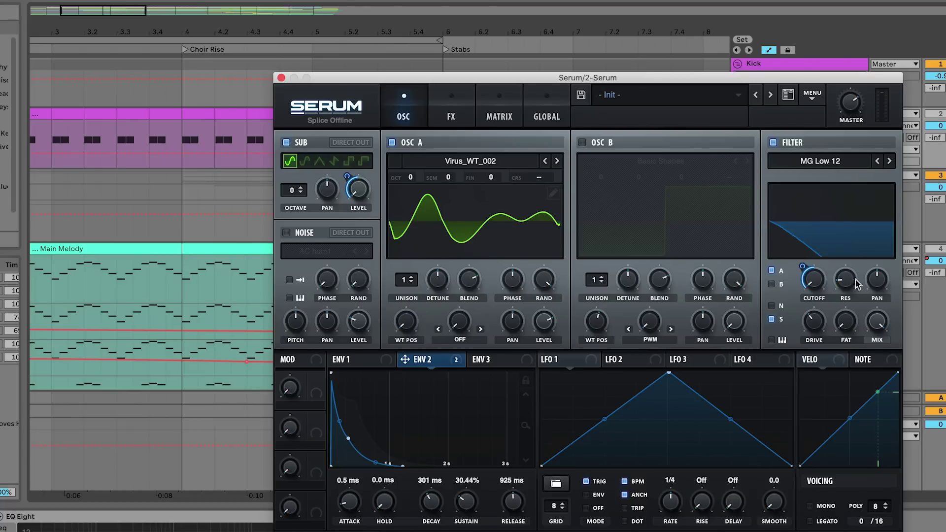
click(281, 78)
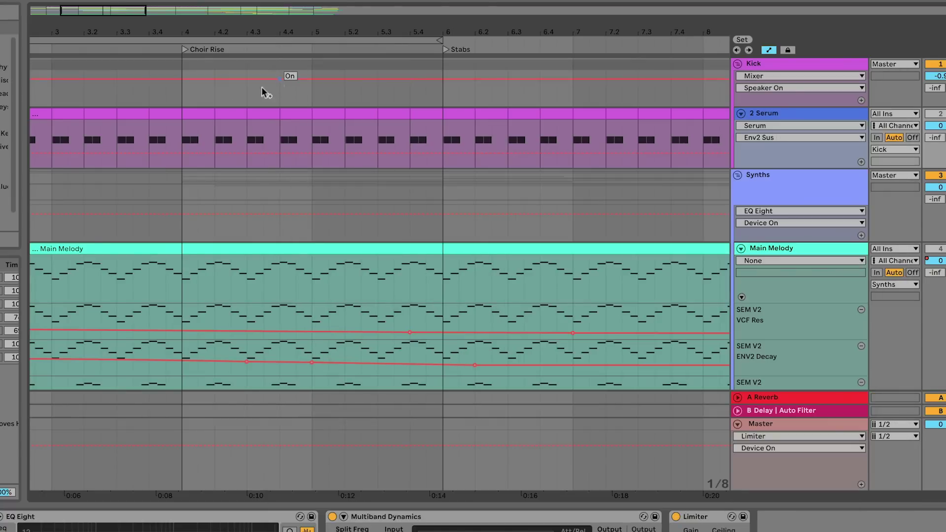
- Play from the kick clip at Choir Rise into Stabs, bring the Spooky Pads tracks into view, and stop
double_click(200, 114)
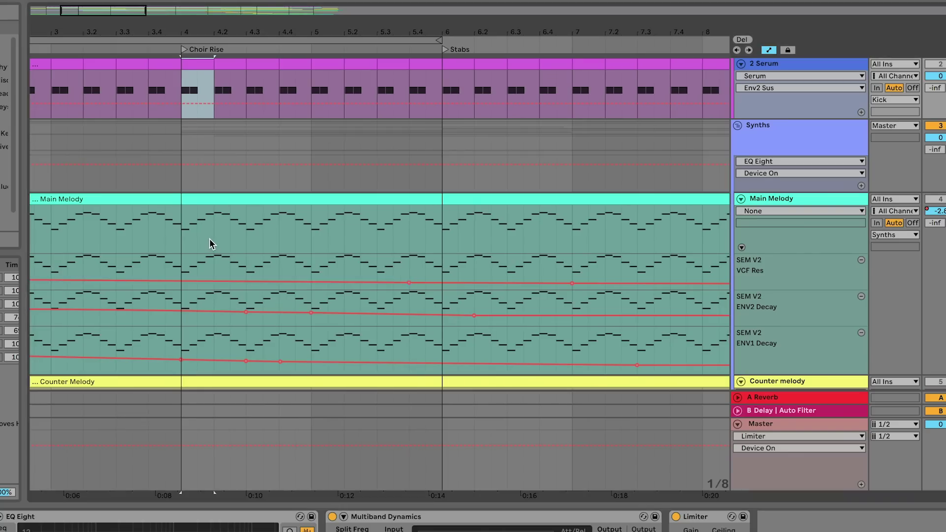
key(minus)
key(minus)
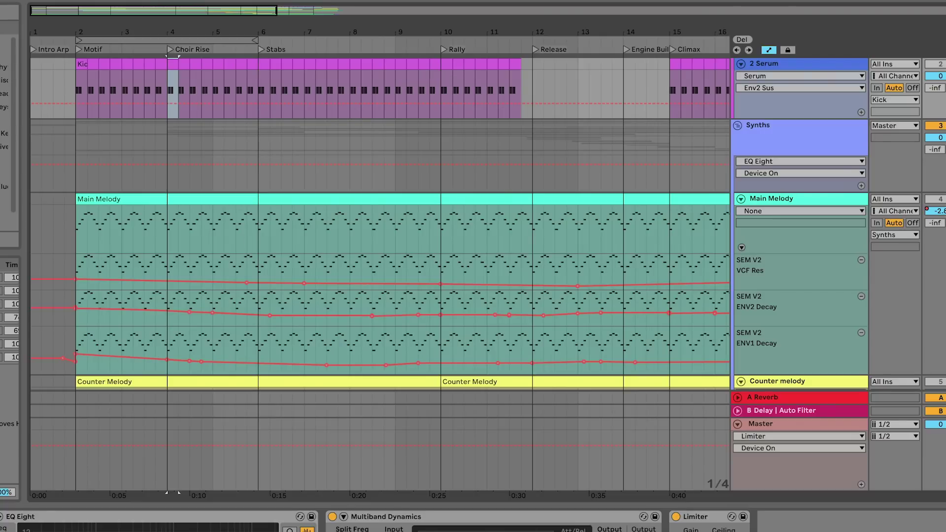
key(space)
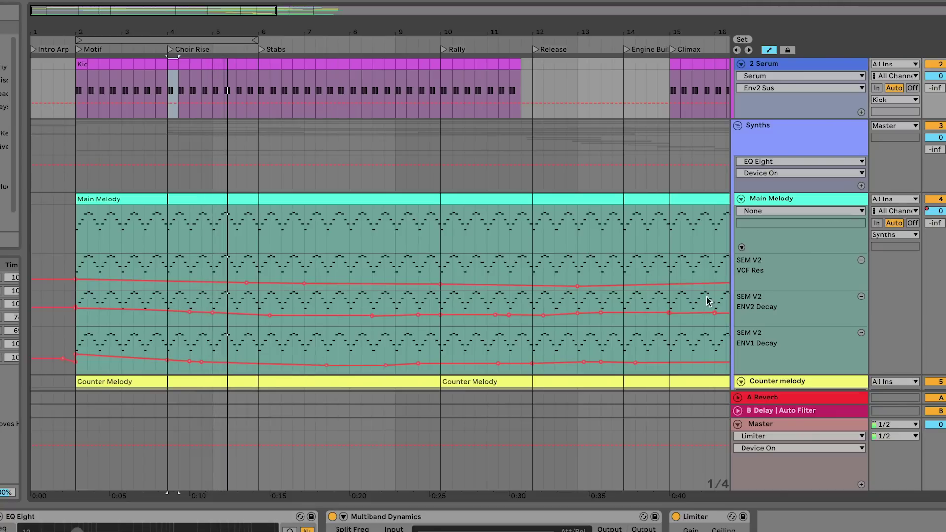
scroll(208, 312, down, 10)
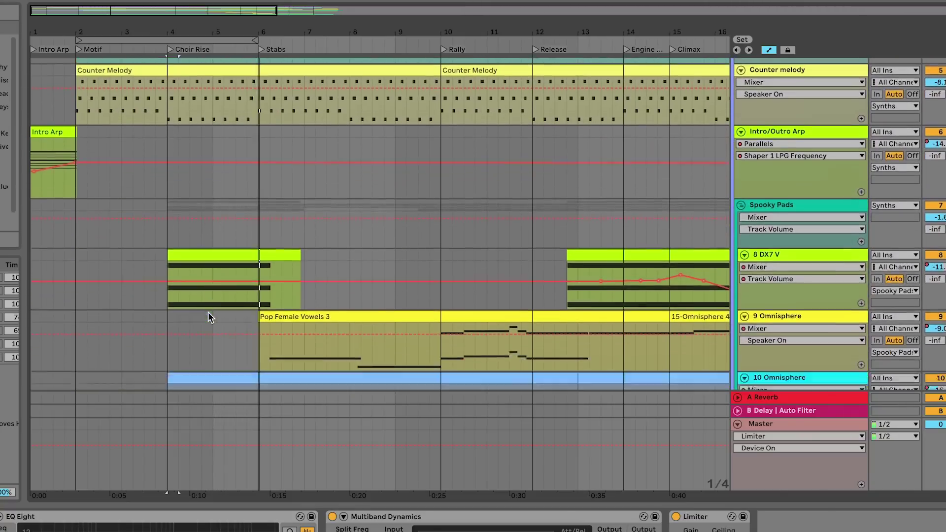
scroll(208, 312, down, 3)
key(space)
- Play from the start of Choir Rise into Stabs with the Spooky Pads tracks in view, and stop
click(165, 210)
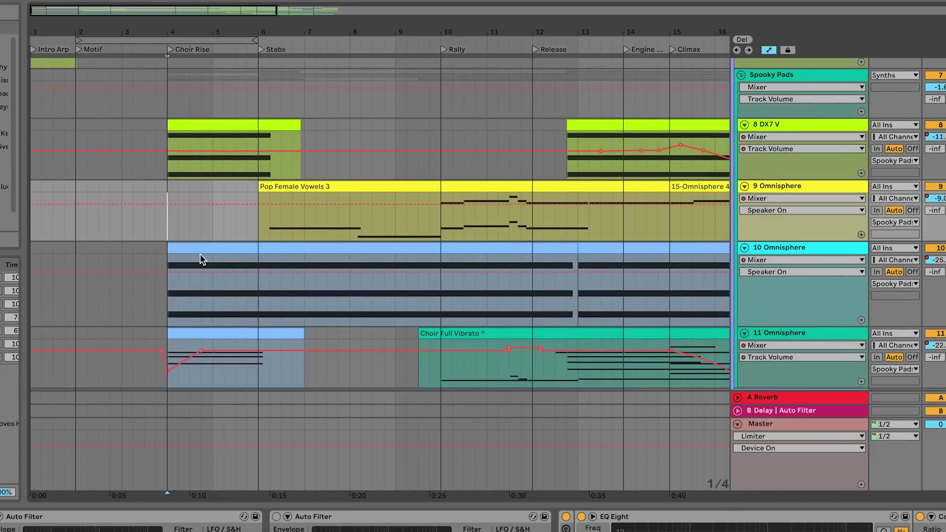
scroll(744, 93, up, 2)
key(space)
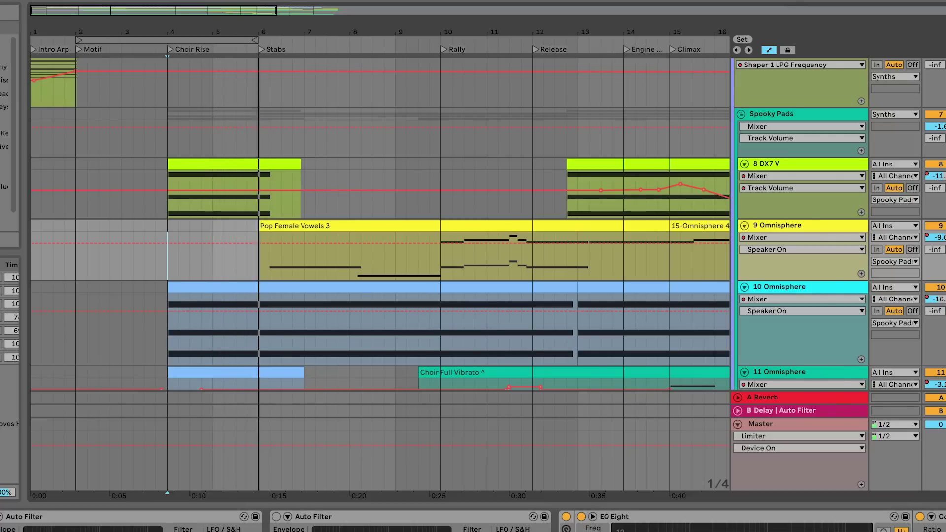
key(space)
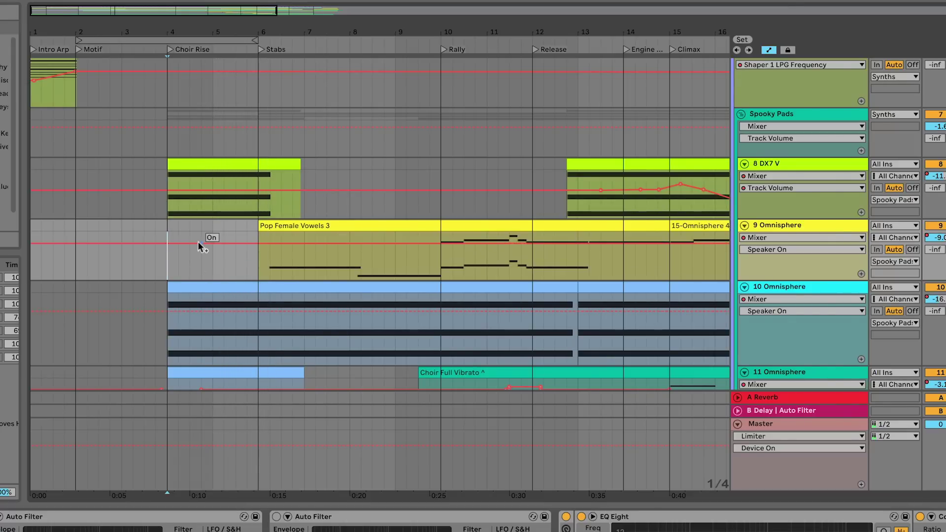
- Set the playback start at Choir Rise on the 8 DX7 V track and play the Spooky Pads layers
scroll(200, 242, down, 2)
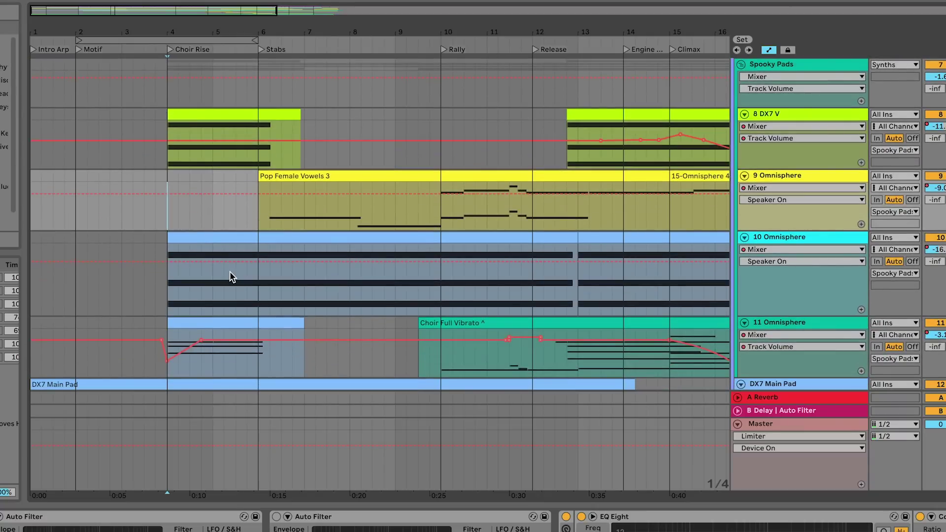
click(167, 296)
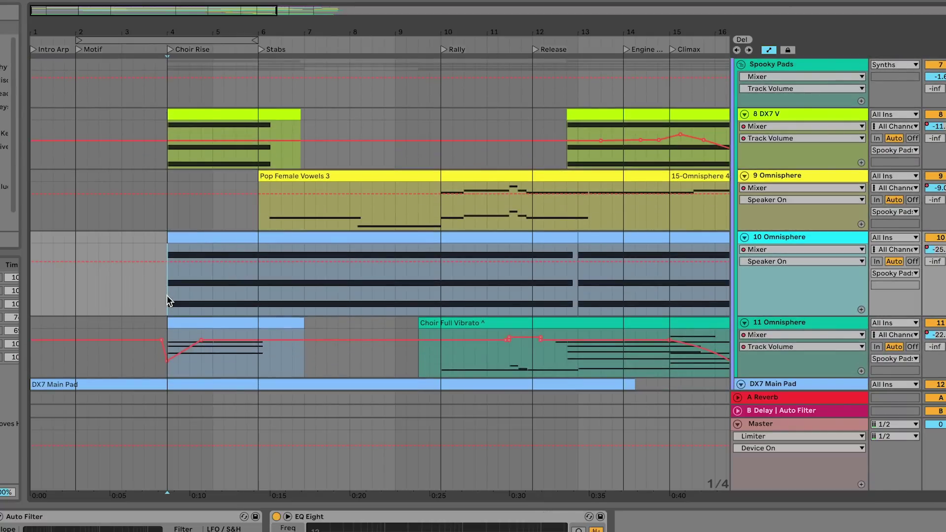
click(166, 167)
key(space)
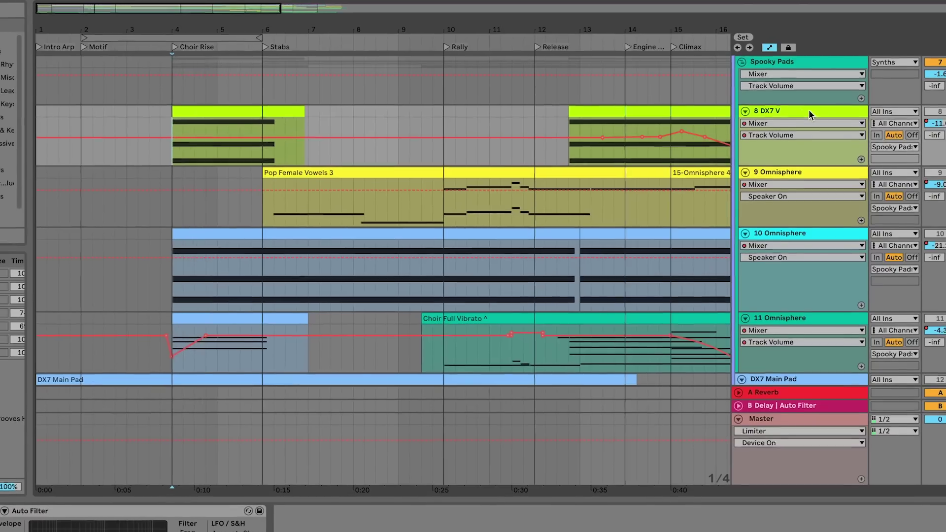
- Open the DX7 V instrument on the 8 DX7 V track to view its preset, and close it
click(812, 115)
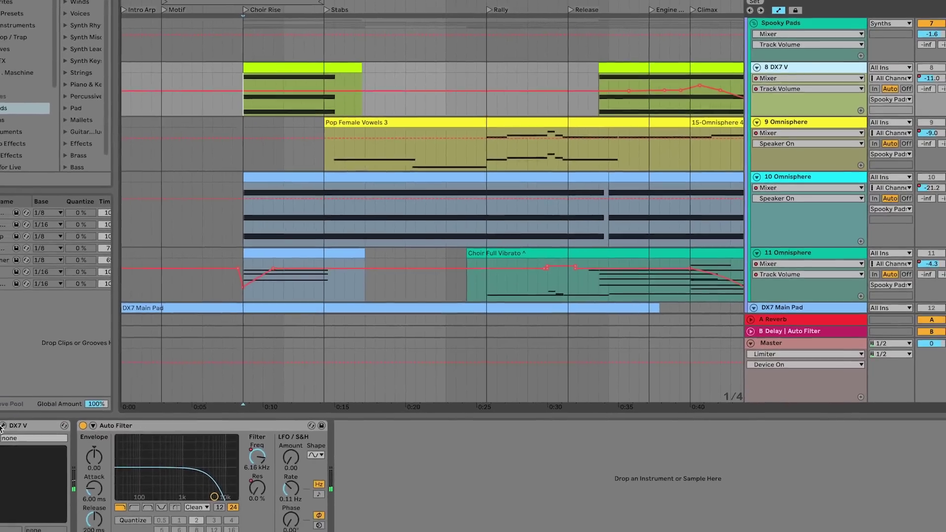
click(1, 430)
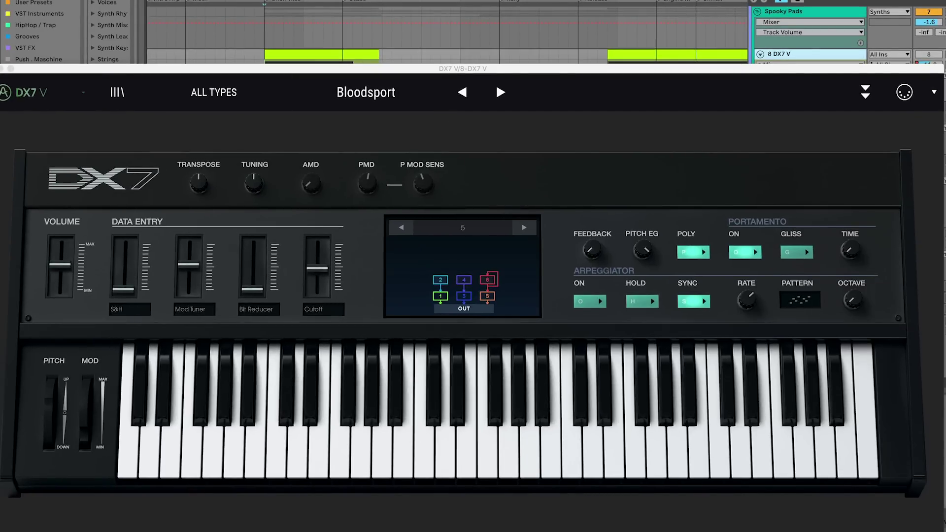
click(1, 68)
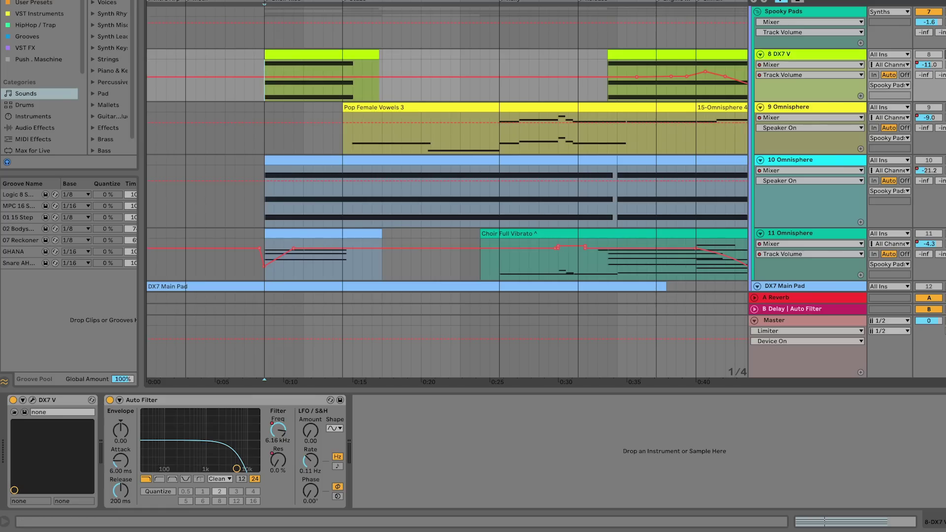
- Open Omnisphere on the 11 Omnisphere track to view its choir patch, and close it
click(820, 161)
click(805, 235)
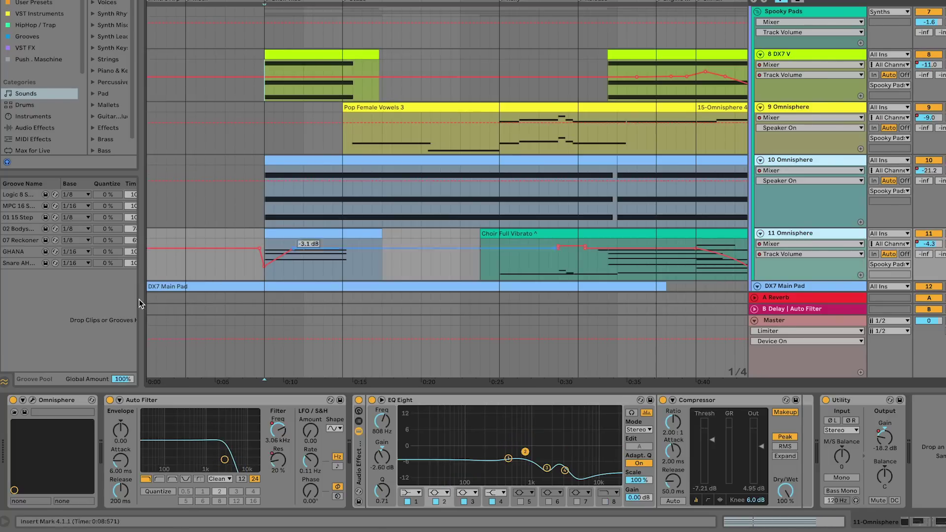
click(31, 401)
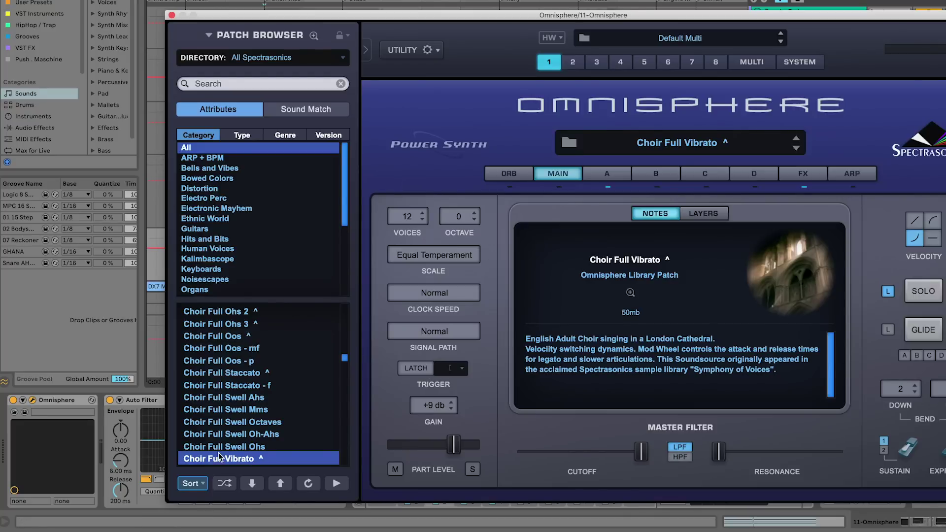
click(171, 15)
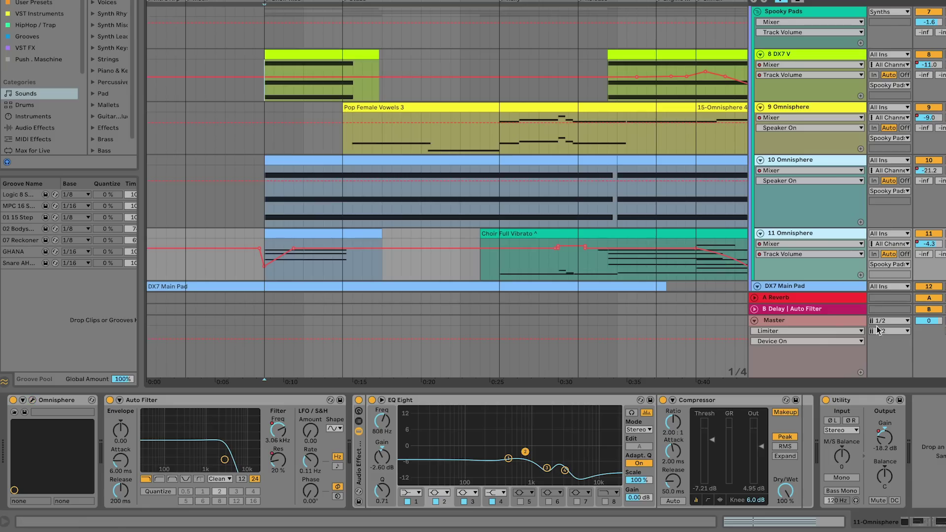
- Open Omnisphere on the 10 Omnisphere track to view its choir patch, and close it
click(795, 162)
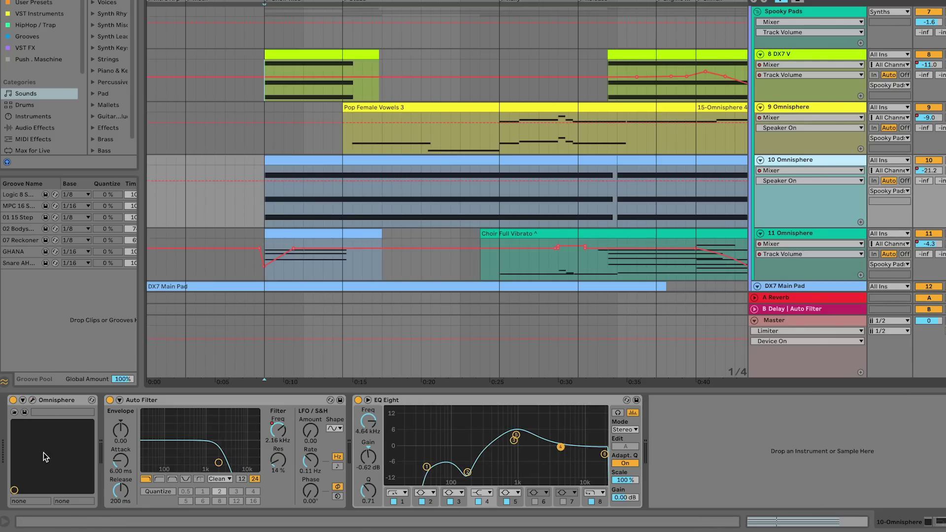
click(32, 402)
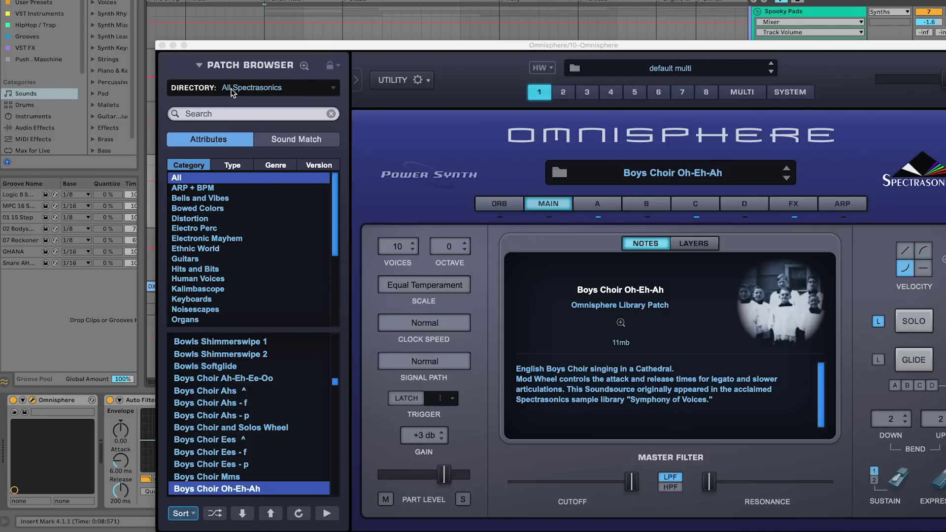
click(162, 45)
- Play from Choir Rise through the pad tracks and select the DX7 Main Pad track to view its device chain
key(space)
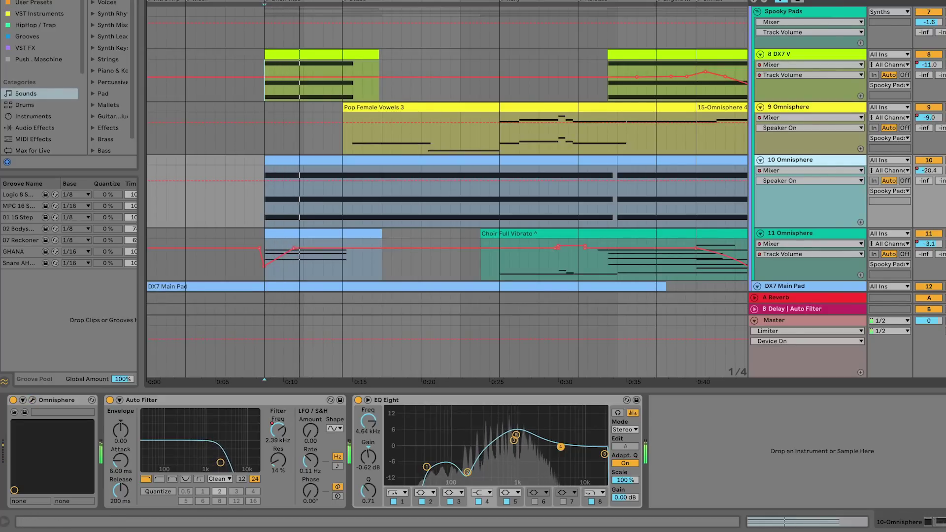
scroll(876, 167, down, 3)
scroll(876, 167, down, 1)
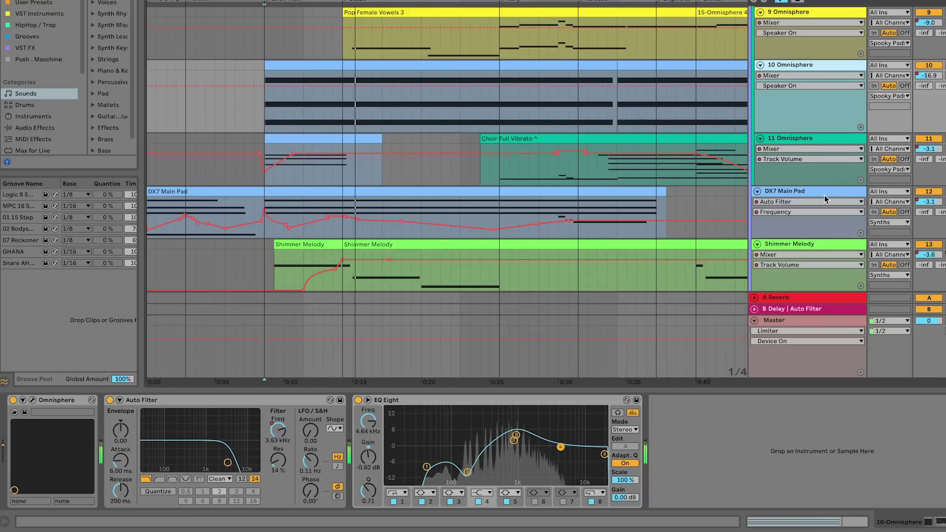
scroll(782, 147, down, 2)
scroll(784, 148, down, 1)
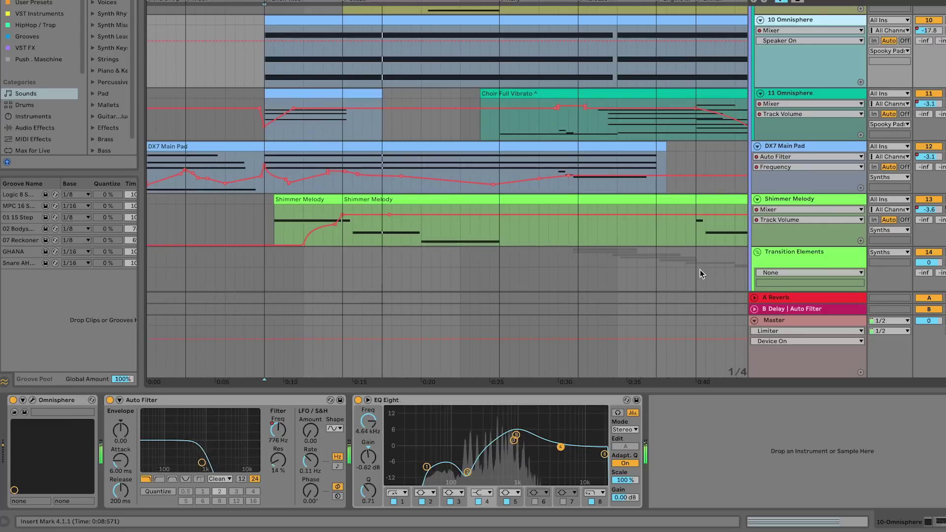
click(785, 146)
scroll(444, 167, up, 5)
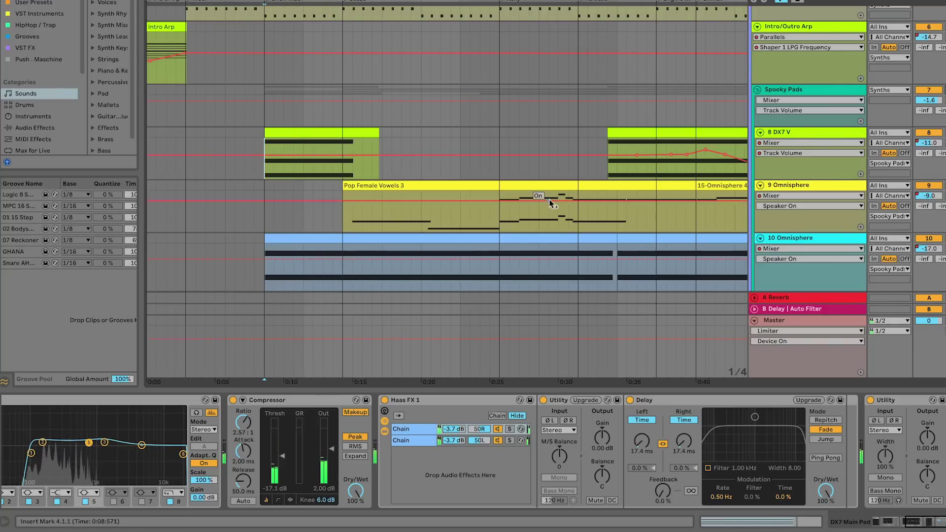
- Place the playback start just before the first Shimmer Melody clip and play that track
scroll(553, 203, down, 10)
scroll(345, 148, up, 4)
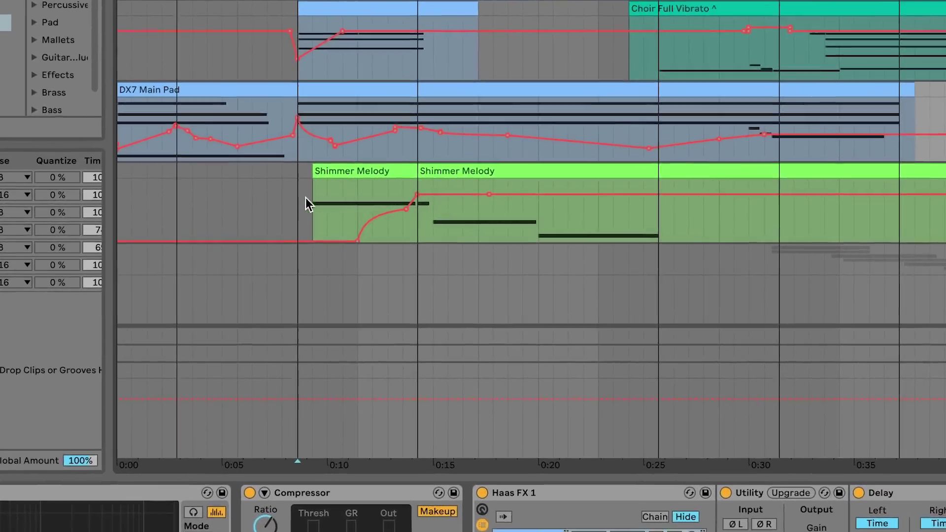
click(295, 212)
key(space)
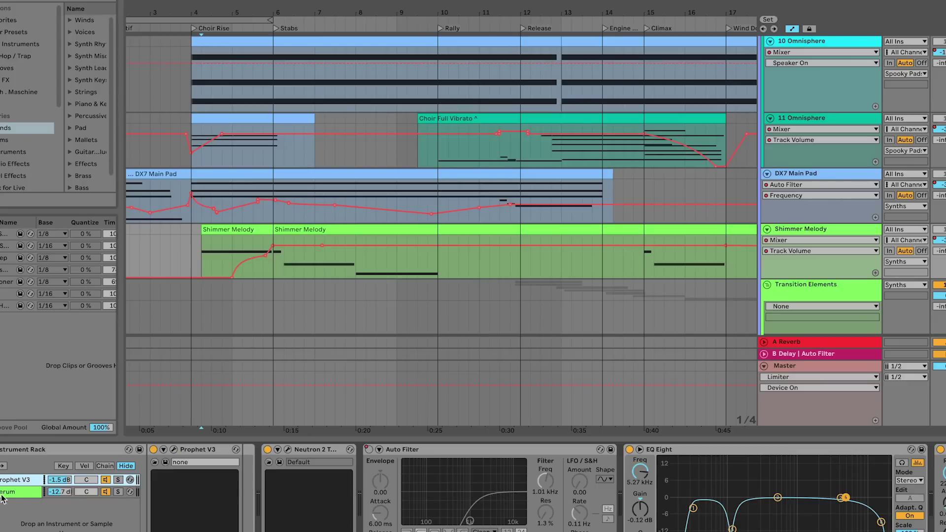
- Deactivate the Prophet V3 chain in the Shimmer Melody's Instrument Rack and play with only the Serum chain active
click(9, 492)
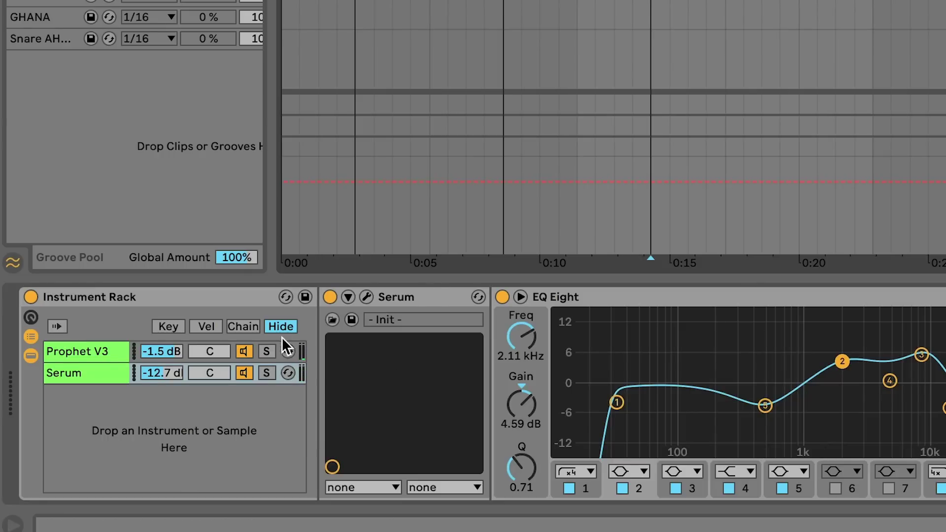
click(242, 351)
key(space)
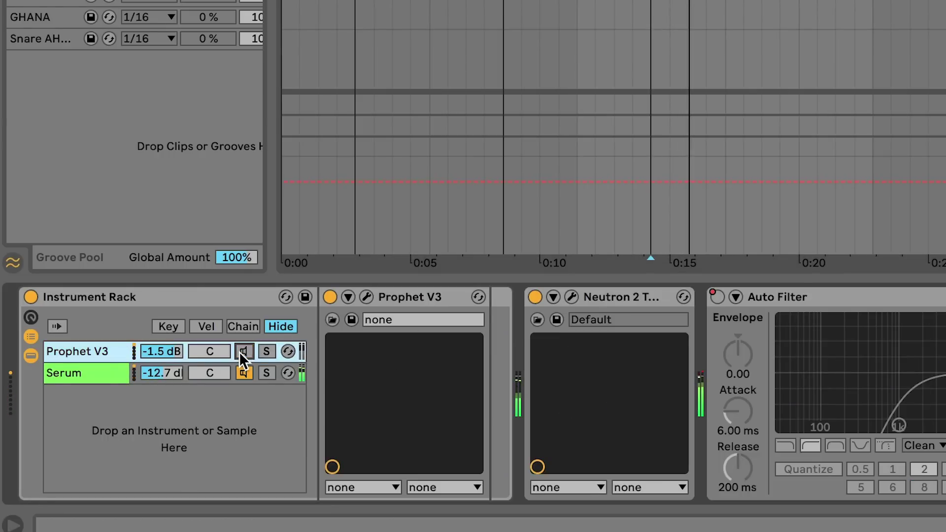
- Open the Serum instrument in the Shimmer Melody's rack to view its oscillators and envelopes, and close it
click(79, 370)
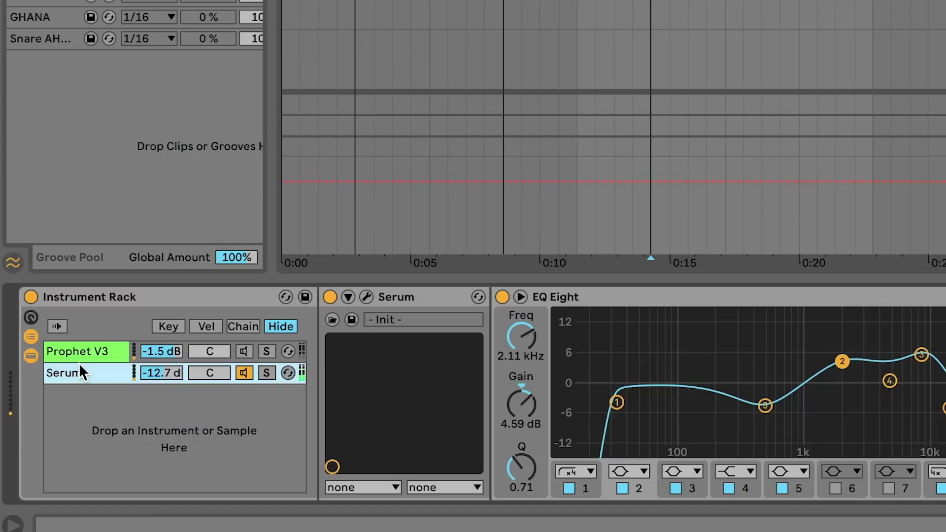
click(366, 296)
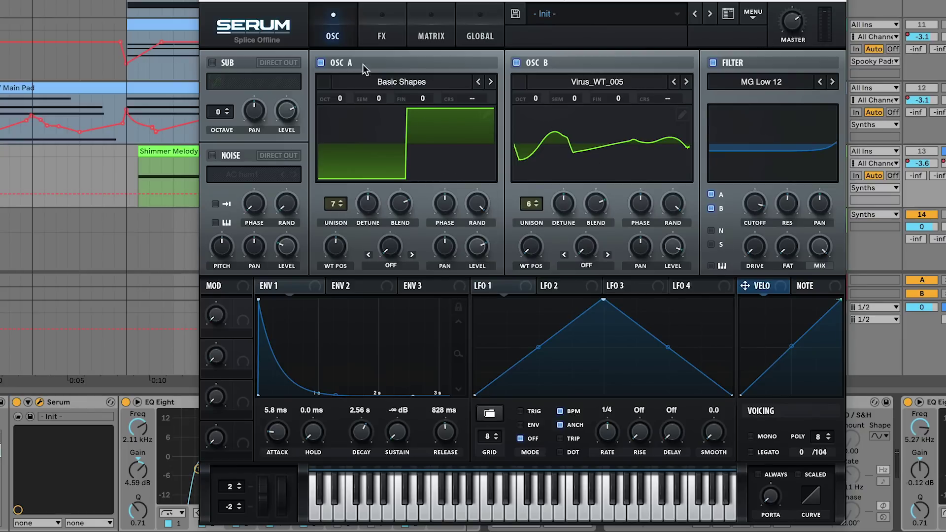
click(207, 1)
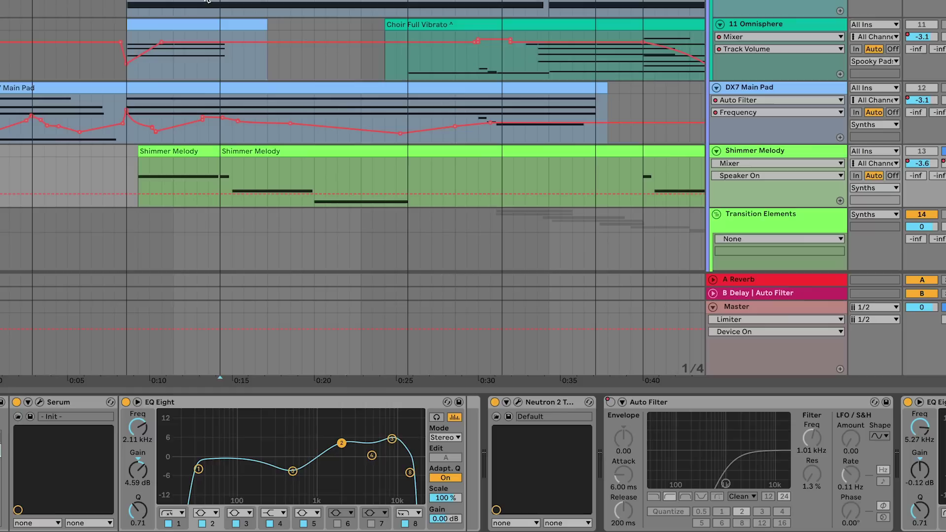
- Play the Shimmer Melody with its Serum chain in the full mix, and select the Prophet V3 chain in its rack
key(space)
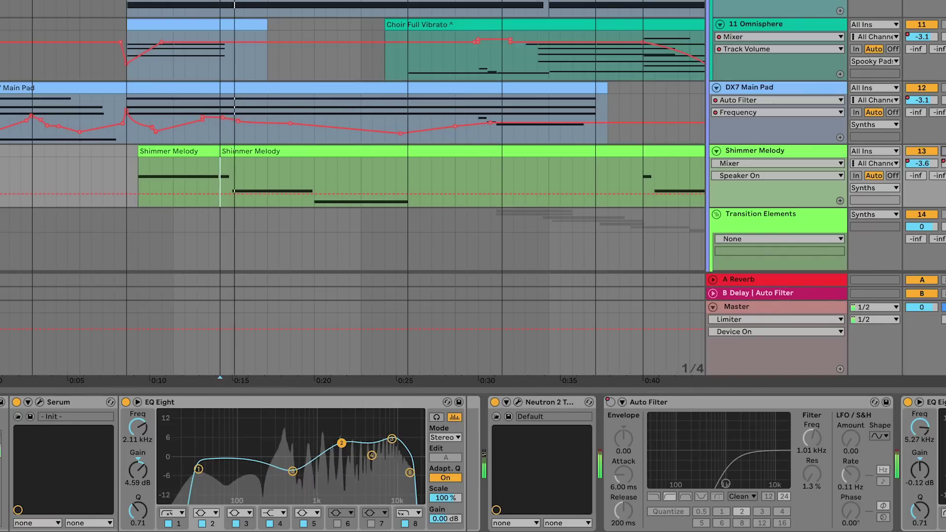
key(space)
click(1, 436)
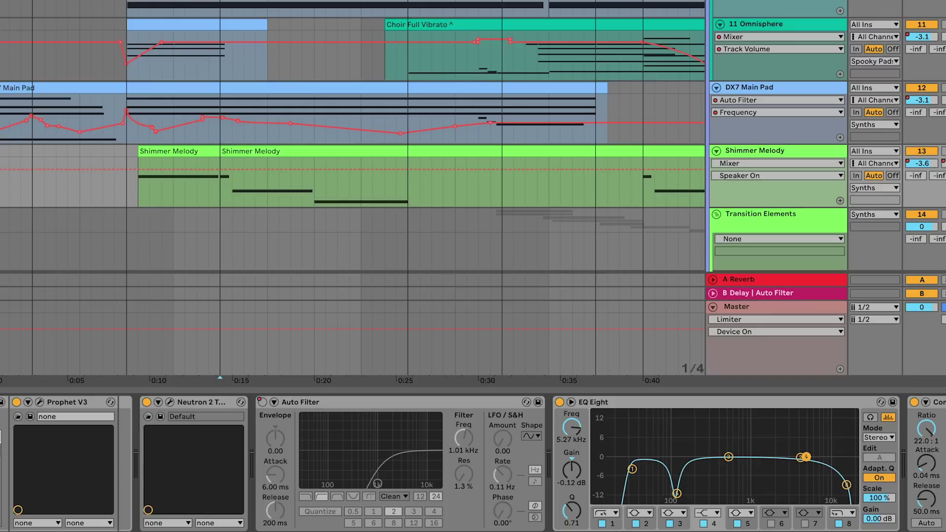
- Play the Shimmer Melody from the start of its second clip, both soloed and with all tracks
key(space)
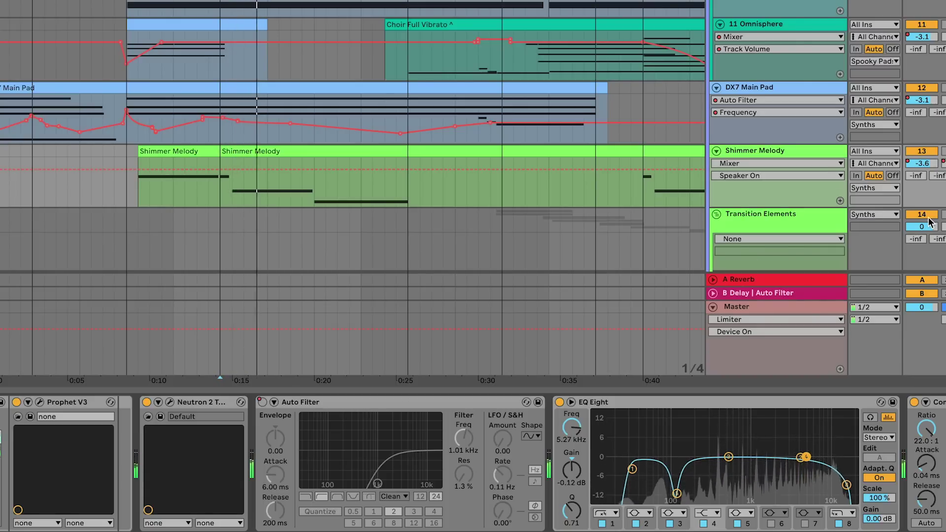
key(space)
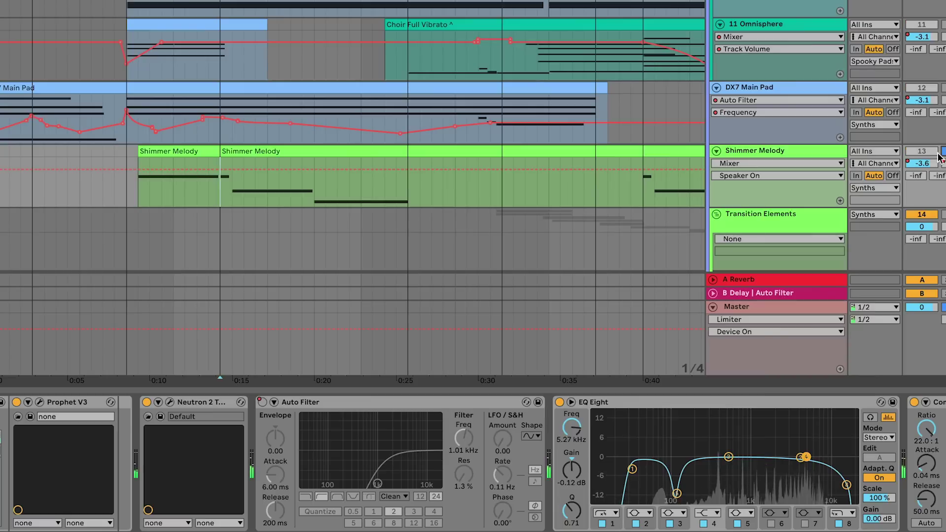
key(space)
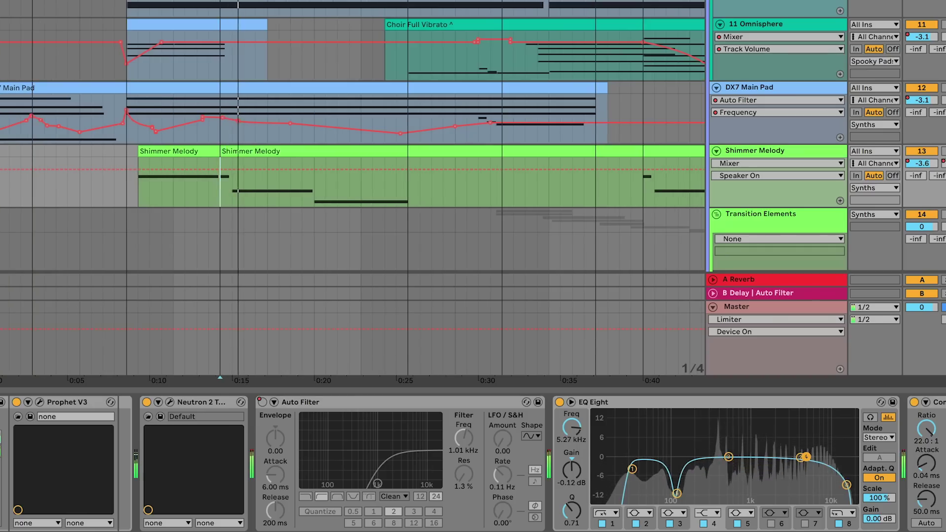
- Unfold the Prophet Bass track below the transition element tracks to view its notes
drag(448, 99, 512, 231)
scroll(511, 231, down, 3)
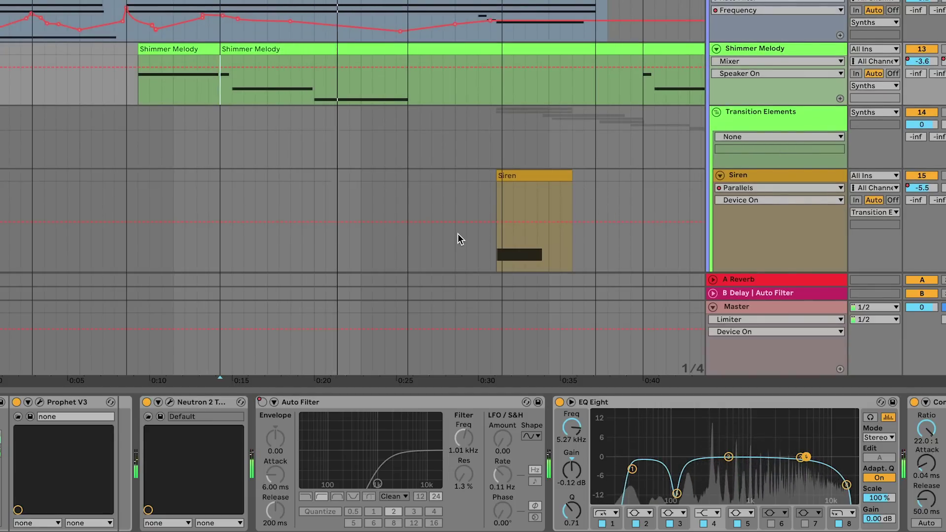
scroll(457, 239, down, 2)
scroll(457, 235, down, 10)
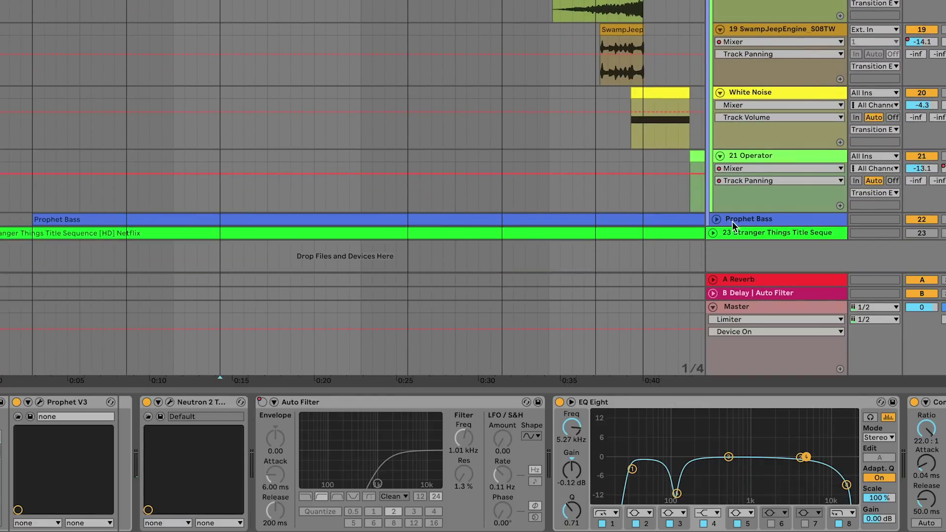
click(717, 220)
scroll(166, 142, down, 5)
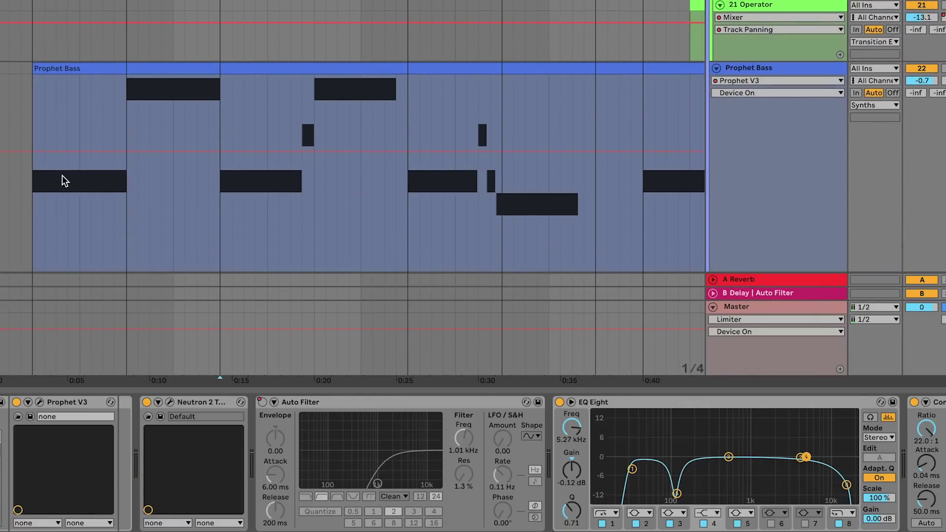
- Place the playback start at the beginning of the Prophet Bass clip, view its Prophet V3 synth and play the track soloed
click(33, 183)
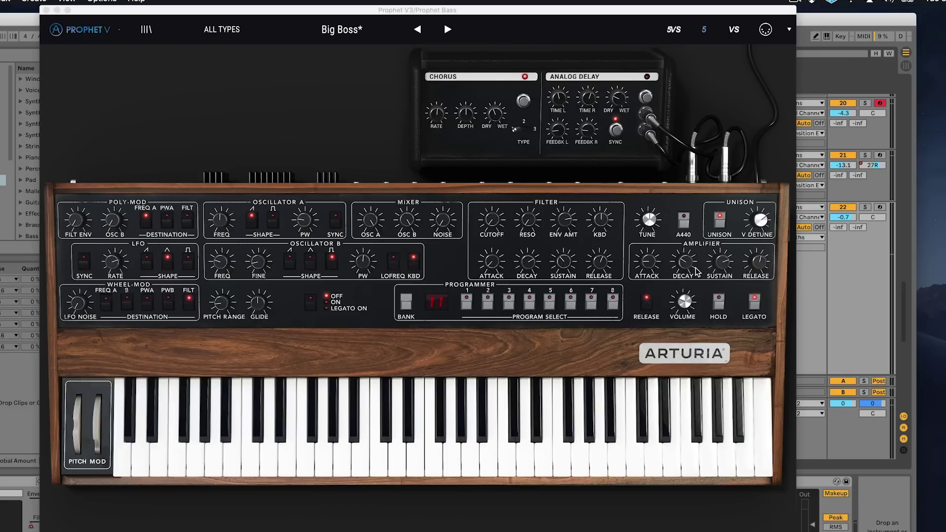
drag(495, 10, 422, 373)
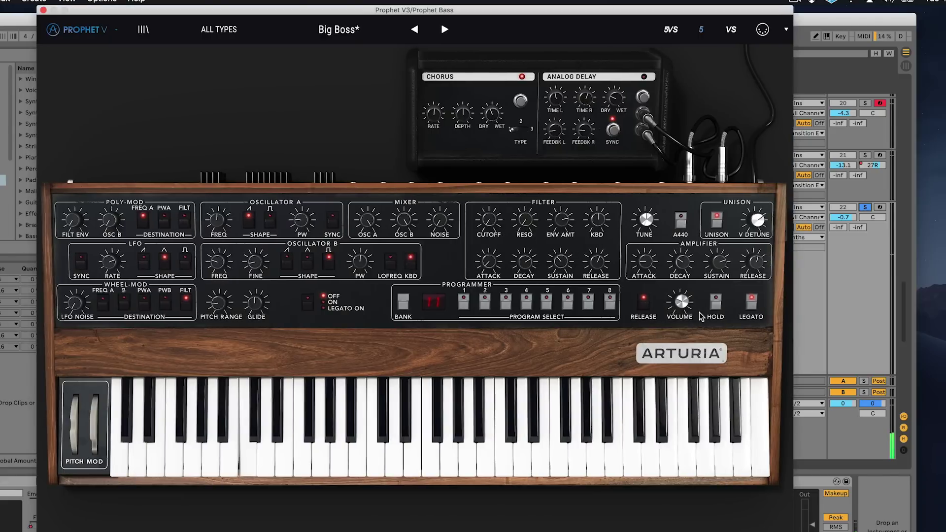
drag(234, 13, 385, 80)
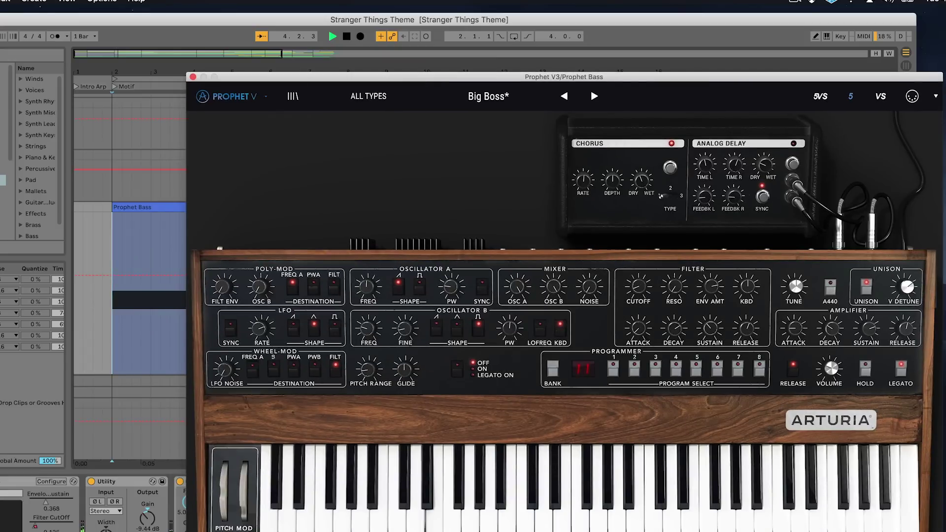
- Show the Prophet V3 Filter CutOff automation across the Prophet Bass track and close the synth window
click(54, 522)
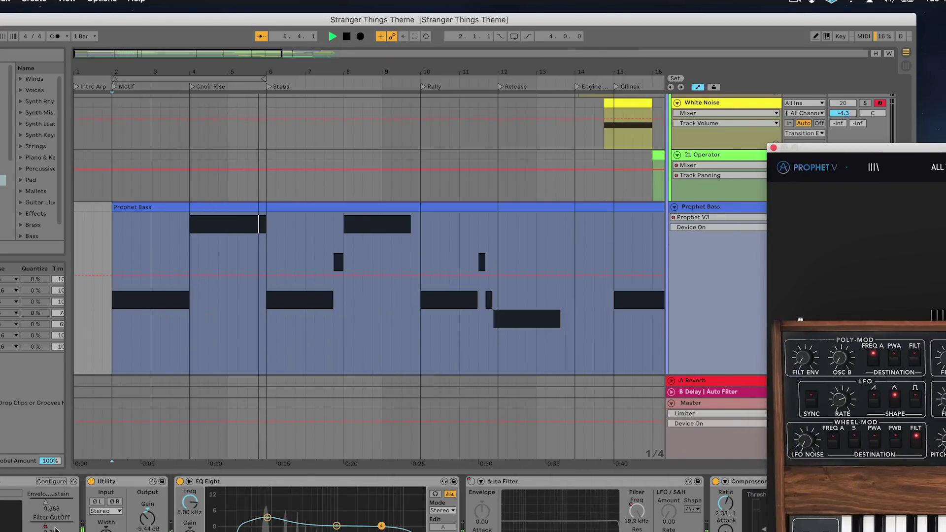
click(54, 529)
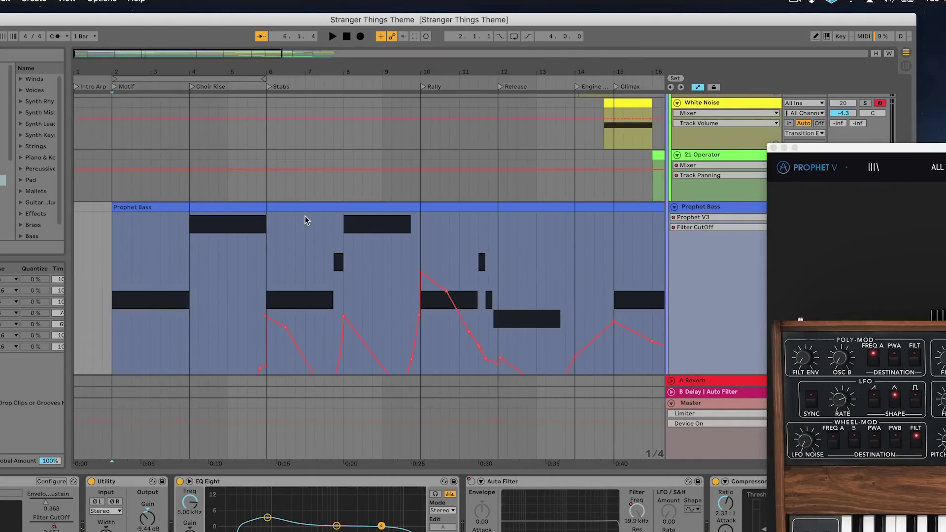
scroll(305, 219, down, 3)
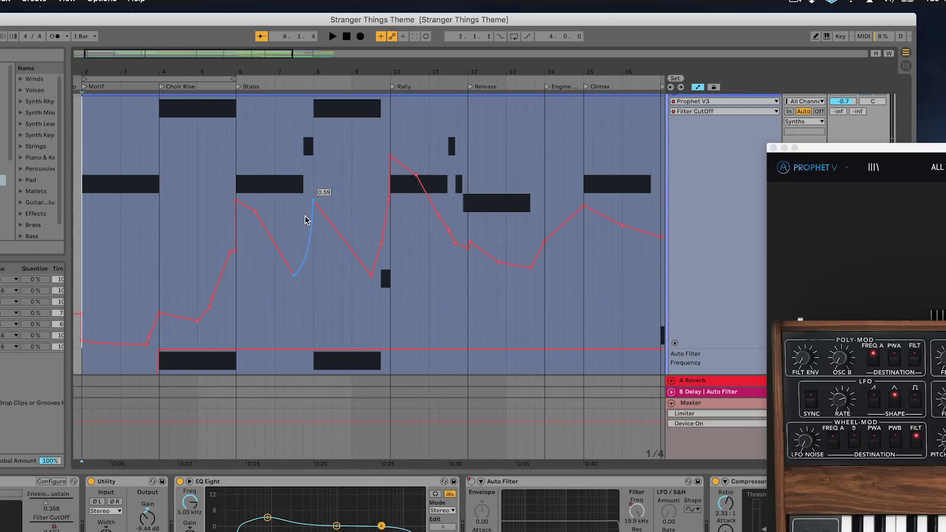
key(minus)
scroll(98, 194, up, 3)
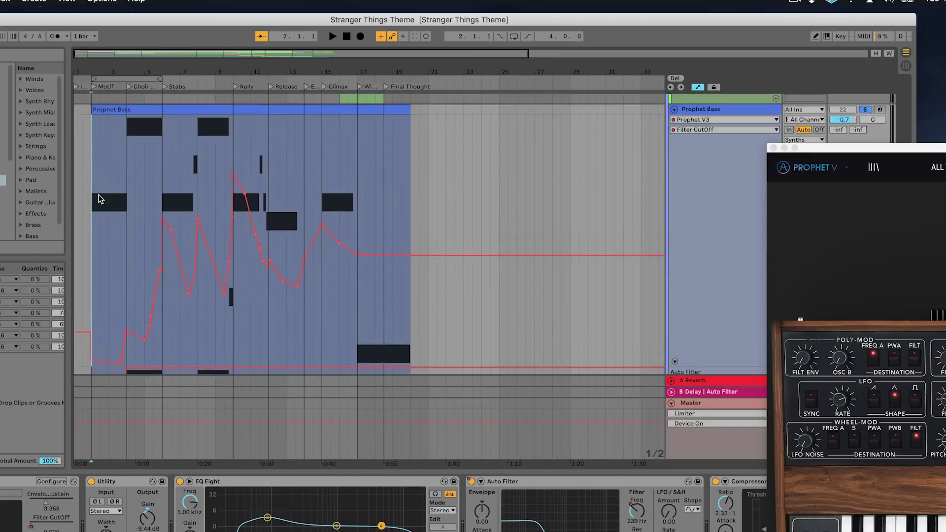
drag(838, 148, 324, 45)
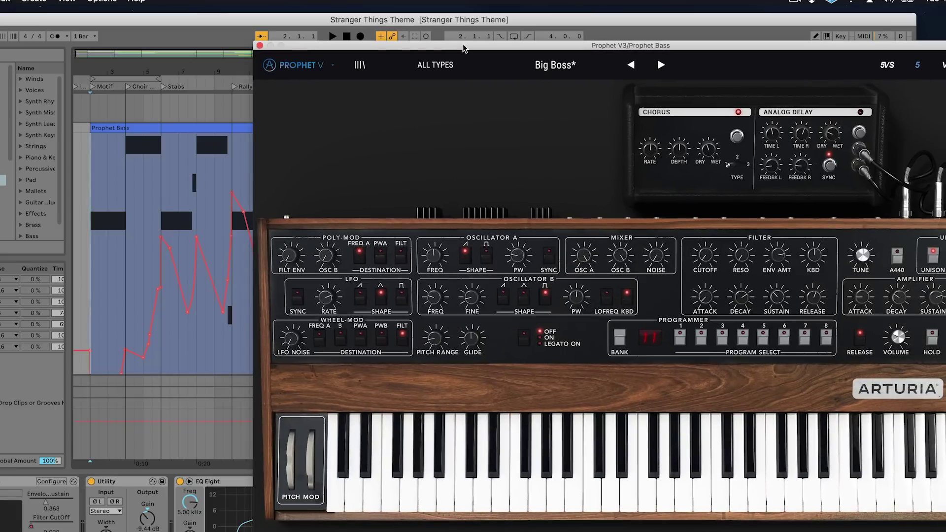
click(259, 45)
- Play the soloed Prophet Bass from Motif while following its filter cutoff automation
key(space)
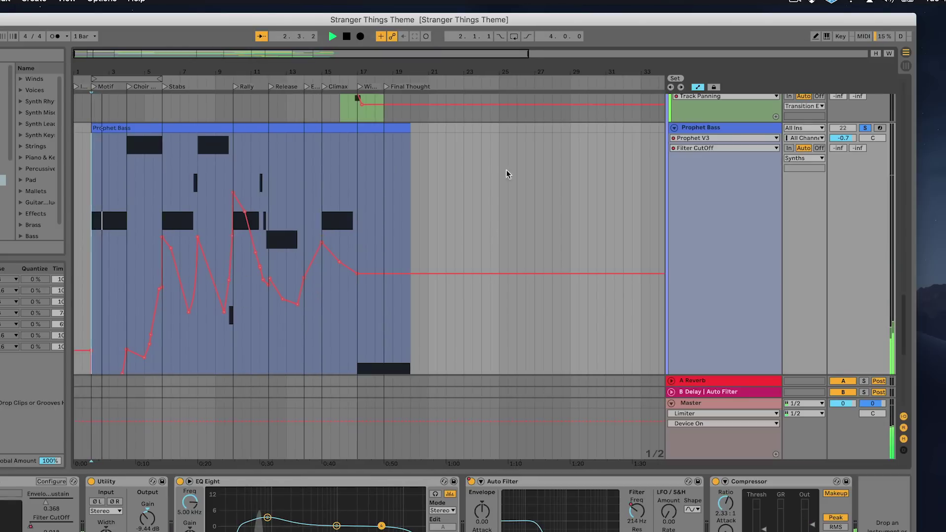
scroll(112, 328, down, 3)
scroll(113, 328, up, 4)
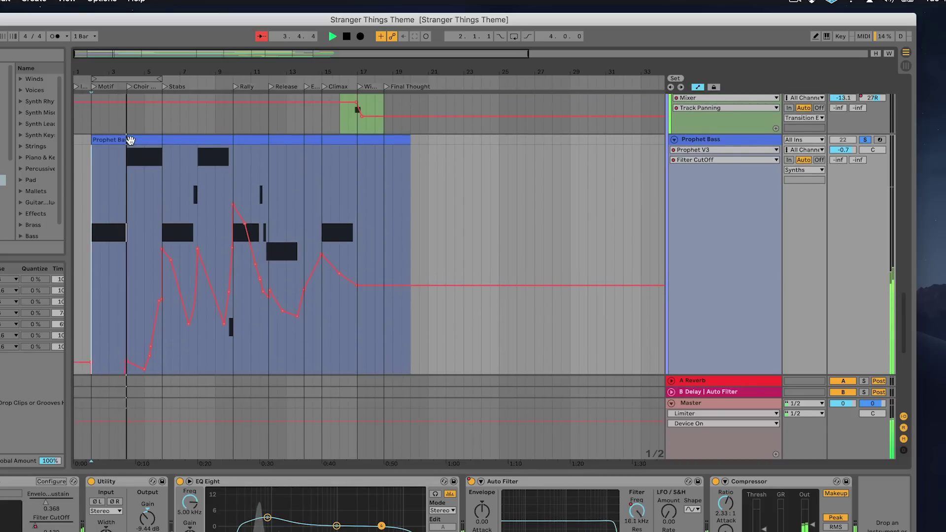
- View the Prophet Bass clip's notes in the piano roll, and play it in the arrangement through Rally into Release
double_click(131, 141)
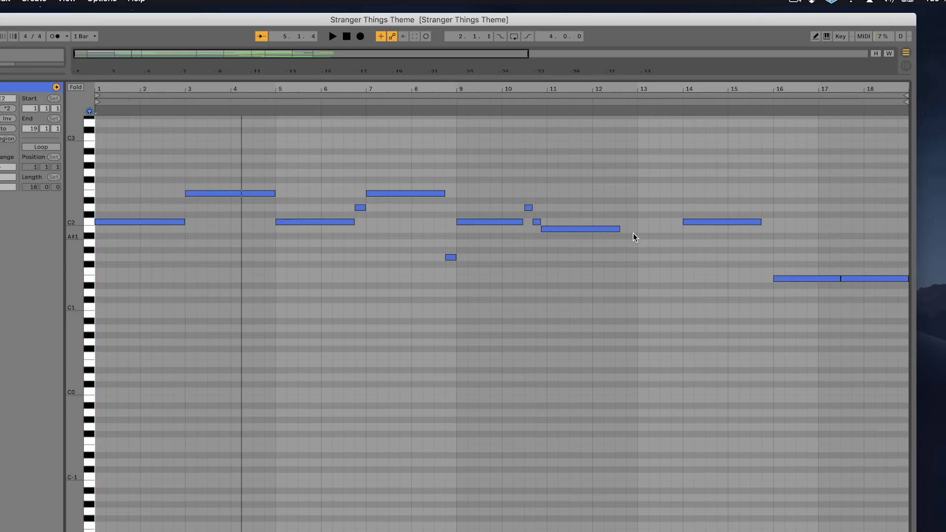
key(space)
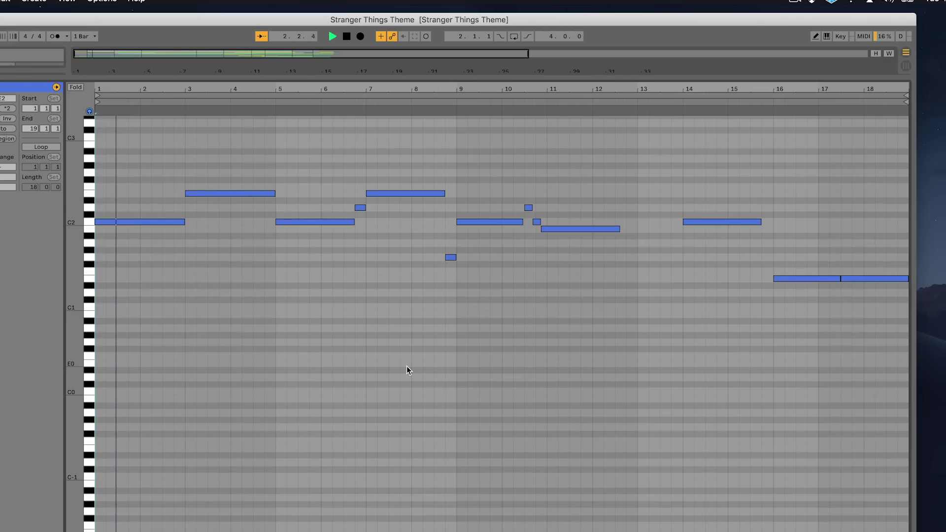
key(shift+Tab)
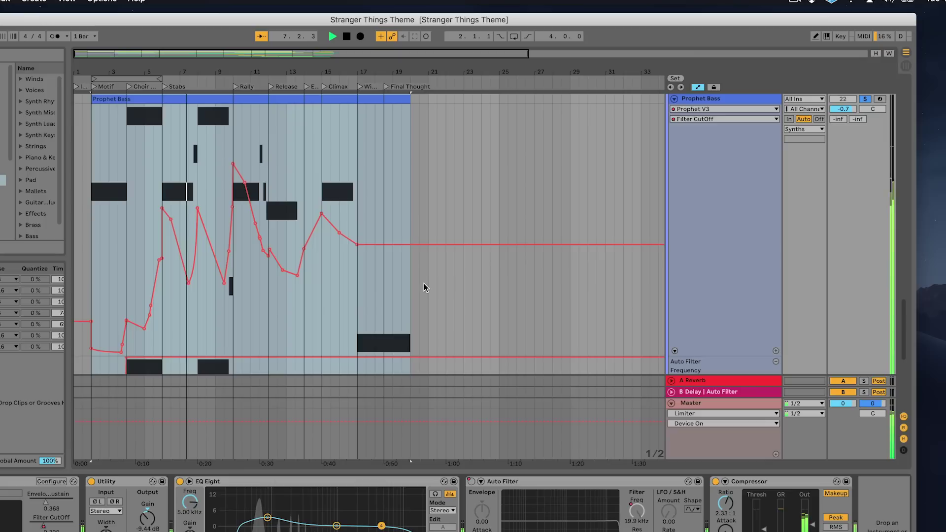
scroll(424, 288, up, 3)
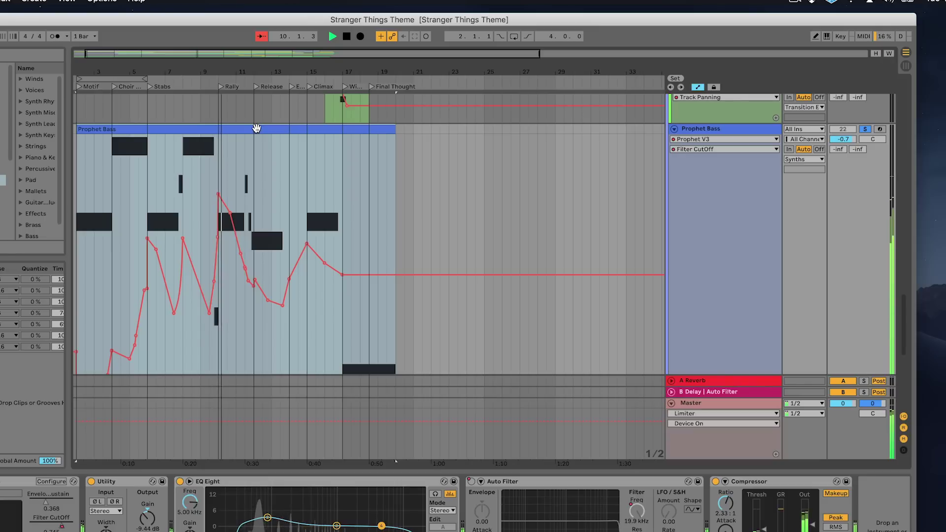
click(229, 202)
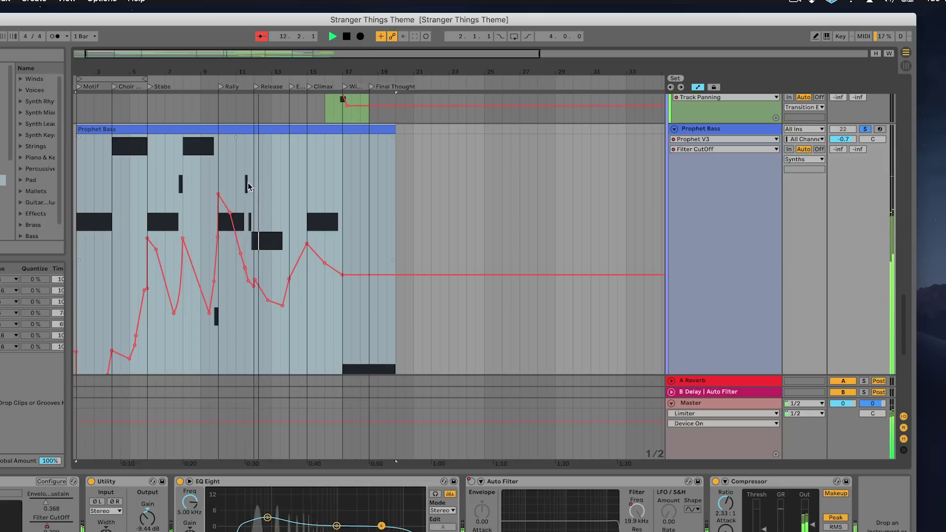
key(space)
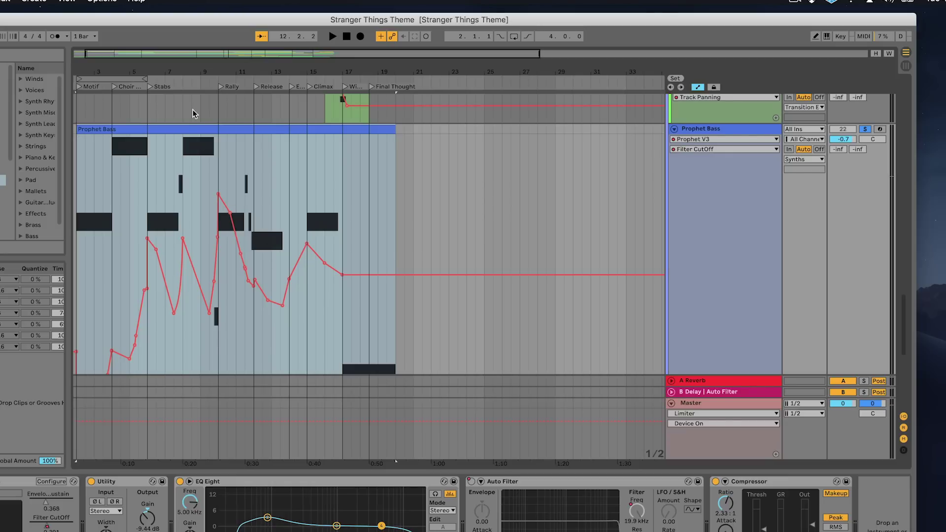
- Place the playback start just before Rally on the Prophet Bass track and play that transition
click(211, 173)
key(space)
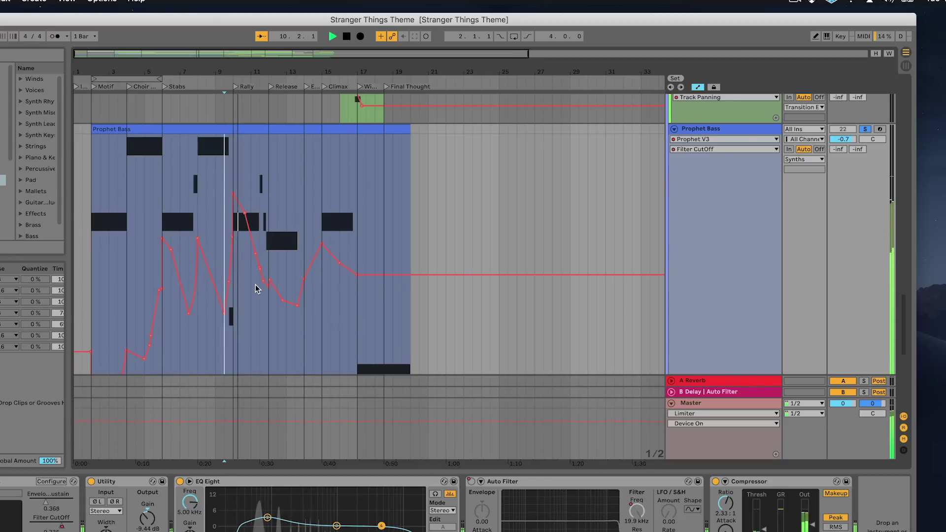
key(space)
- Reopen the Prophet Bass clip's notes, play it from the clip start and return to the arrangement
double_click(271, 128)
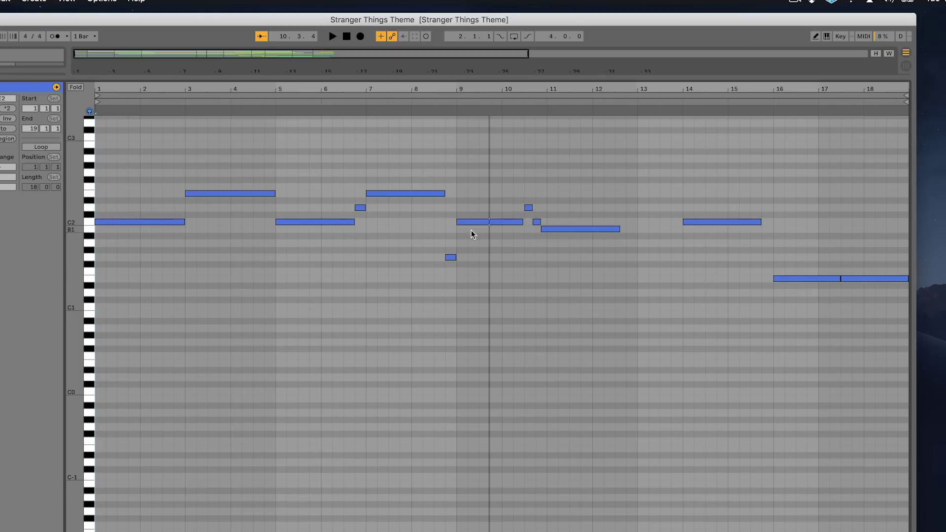
key(space)
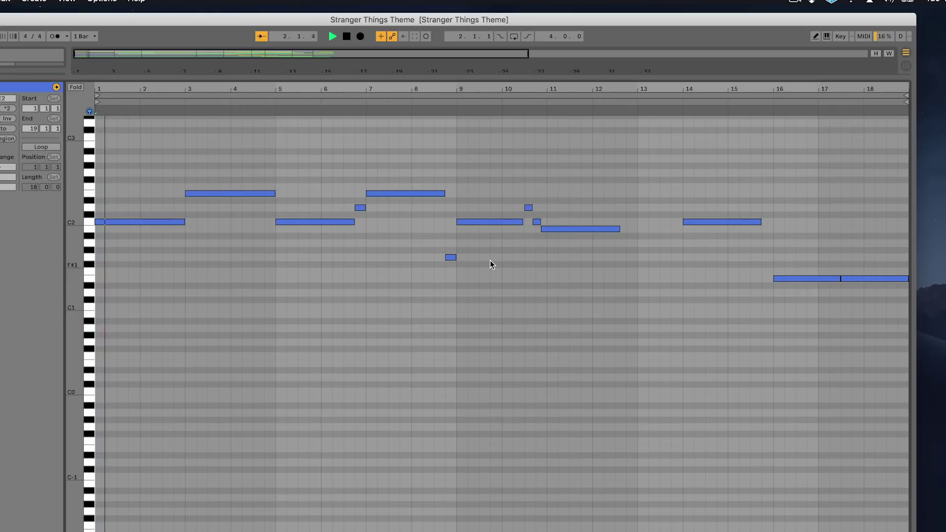
key(shift+Tab)
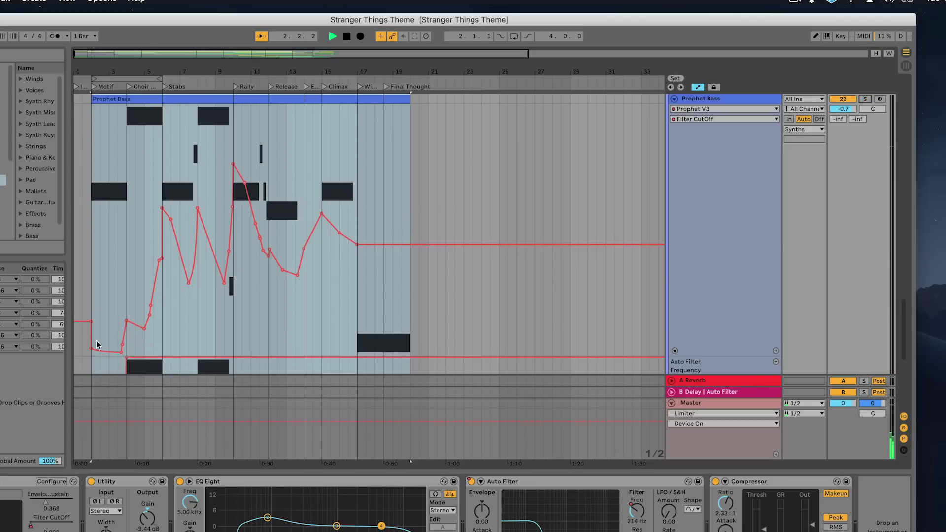
- Play the full mix from late in the Stabs section and look over the bass, transition, pad and choir tracks
click(207, 109)
key(space)
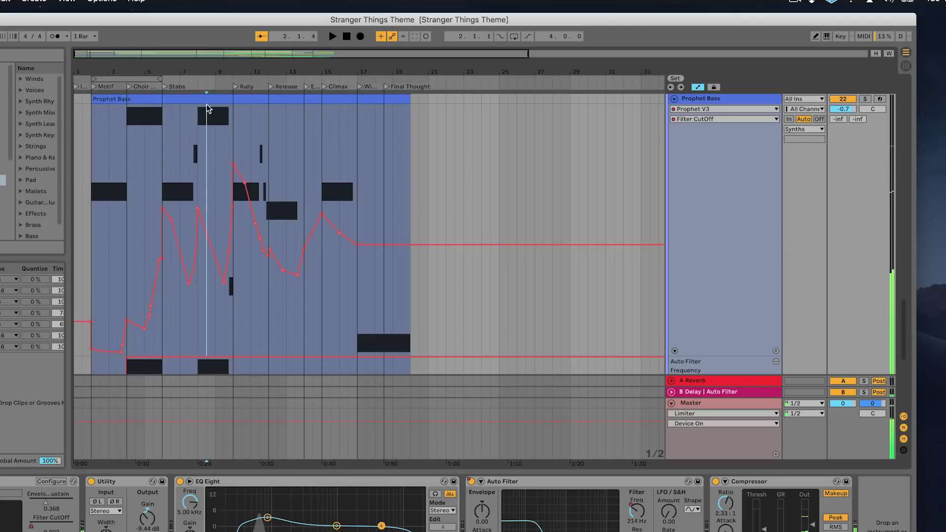
key(space)
scroll(229, 191, up, 4)
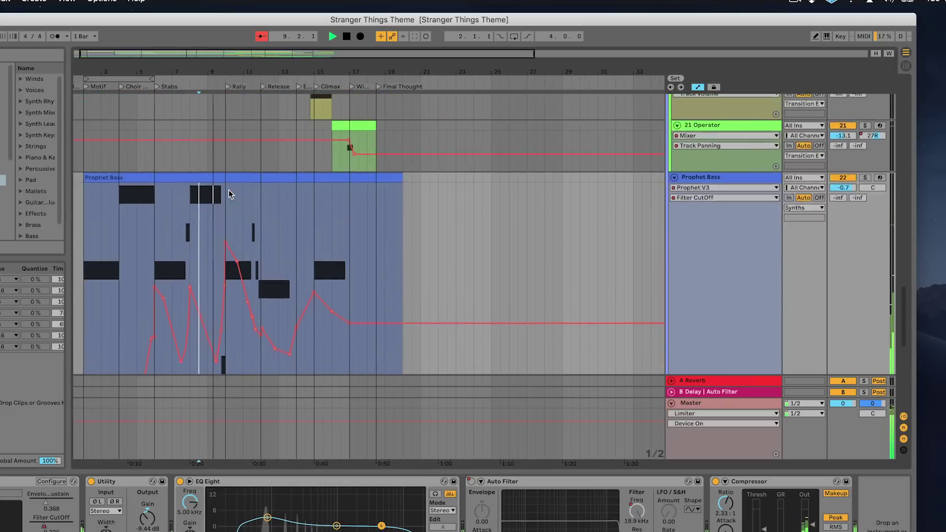
scroll(347, 282, up, 15)
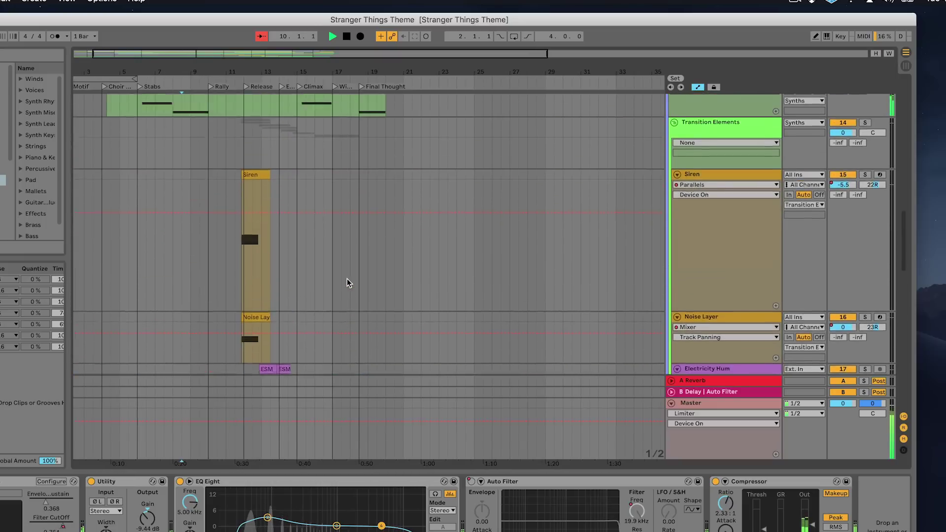
scroll(347, 279, down, 15)
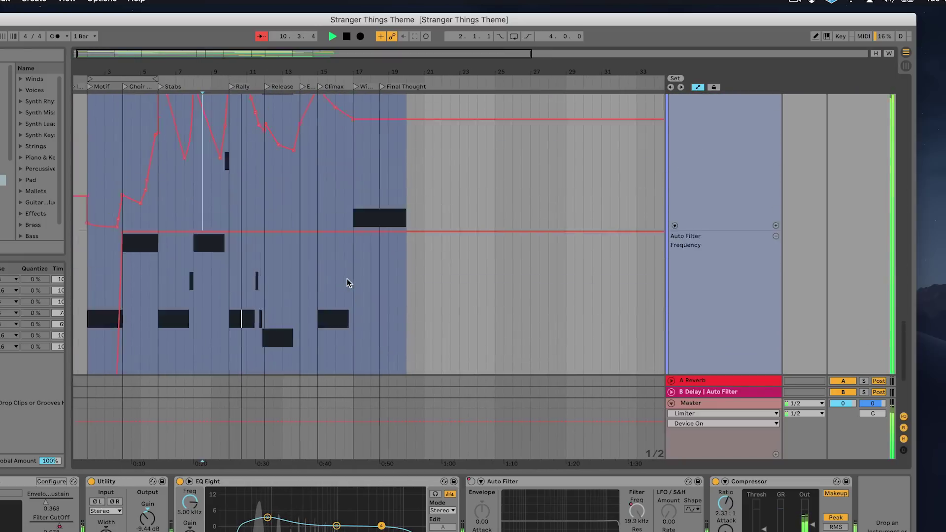
scroll(347, 279, up, 12)
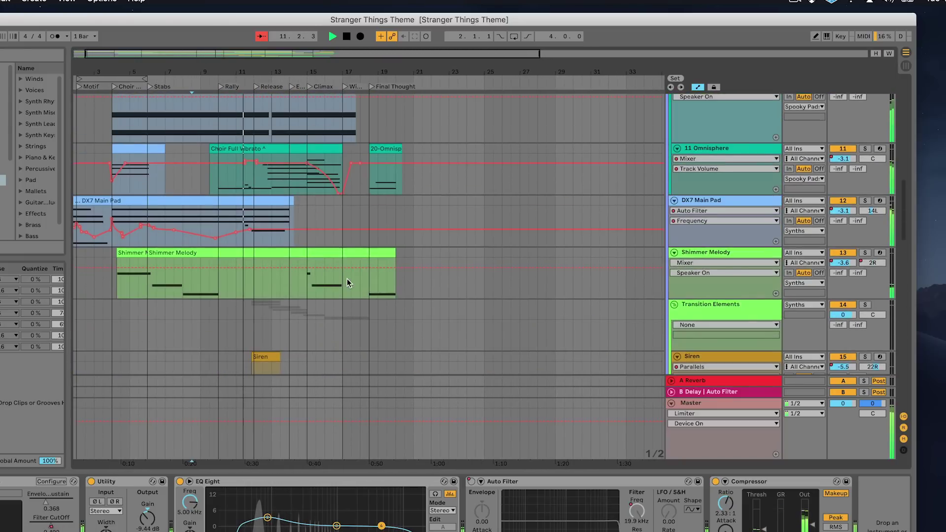
scroll(345, 300, up, 5)
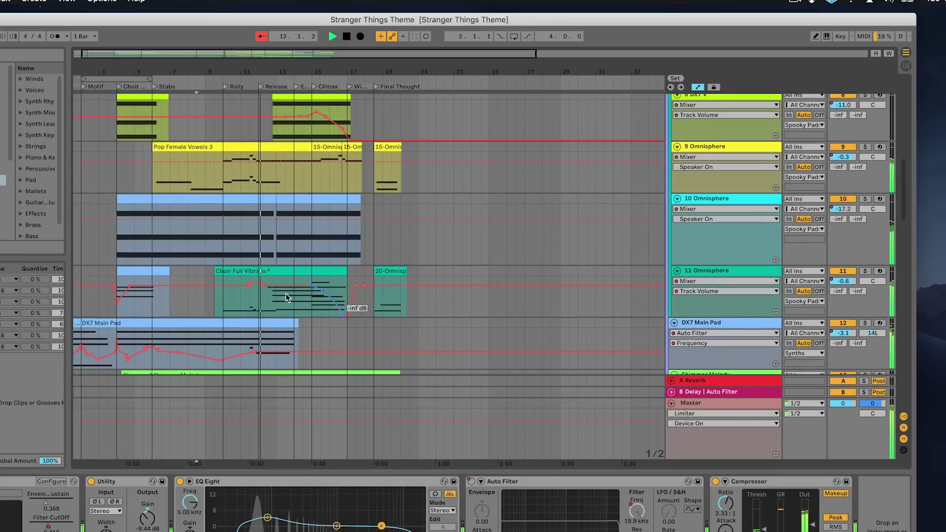
scroll(263, 355, down, 3)
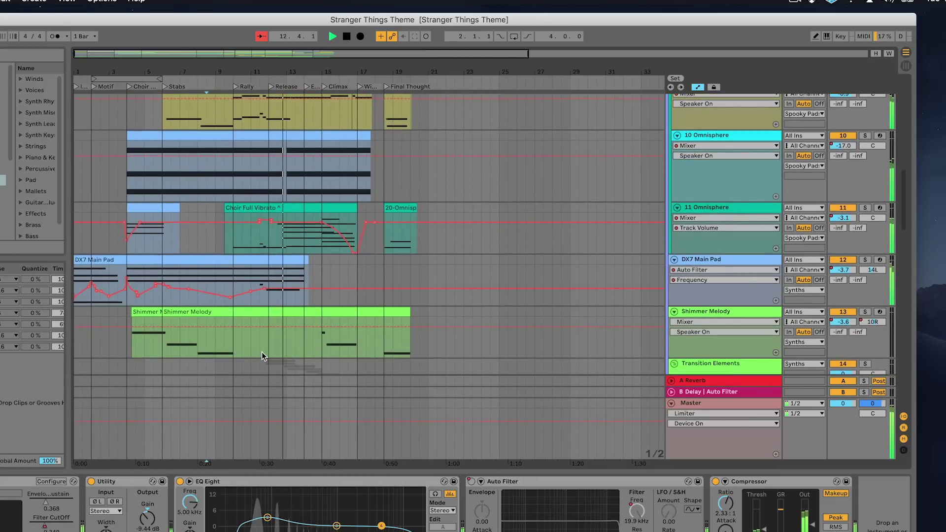
- Set the playback start to Rally on the 9 Omnisphere track and listen to its female vowel choir soloed
click(223, 241)
key(space)
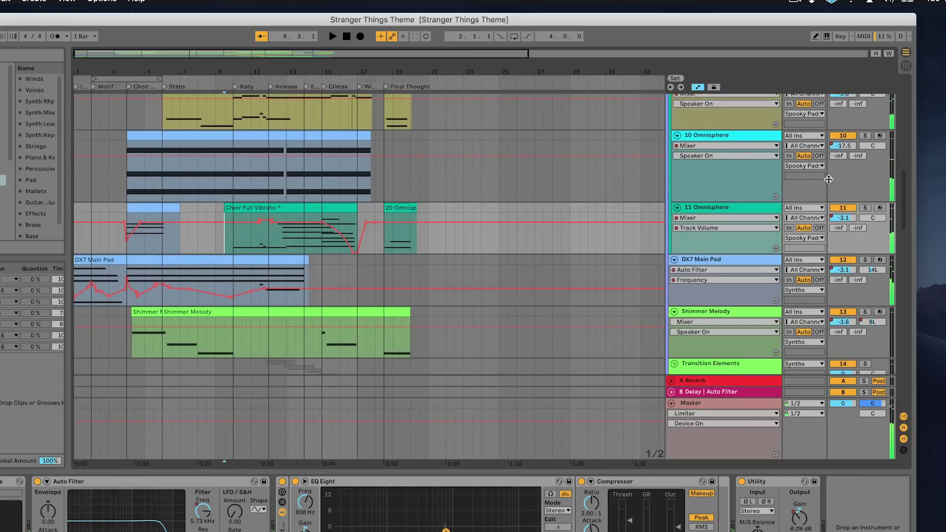
scroll(262, 219, up, 3)
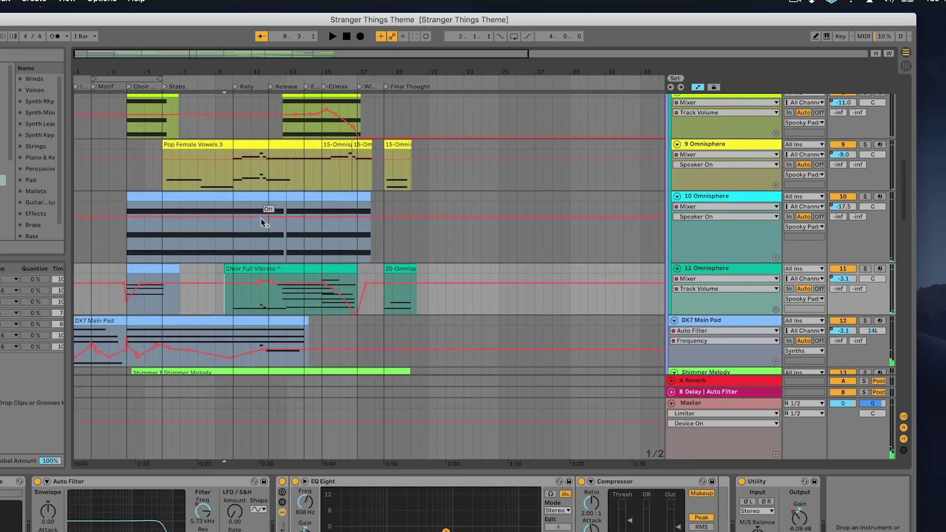
click(234, 184)
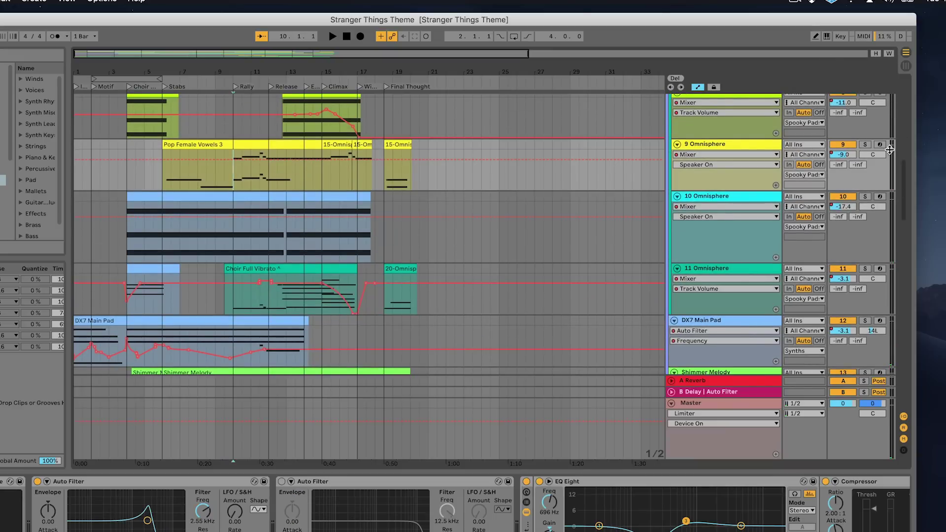
key(space)
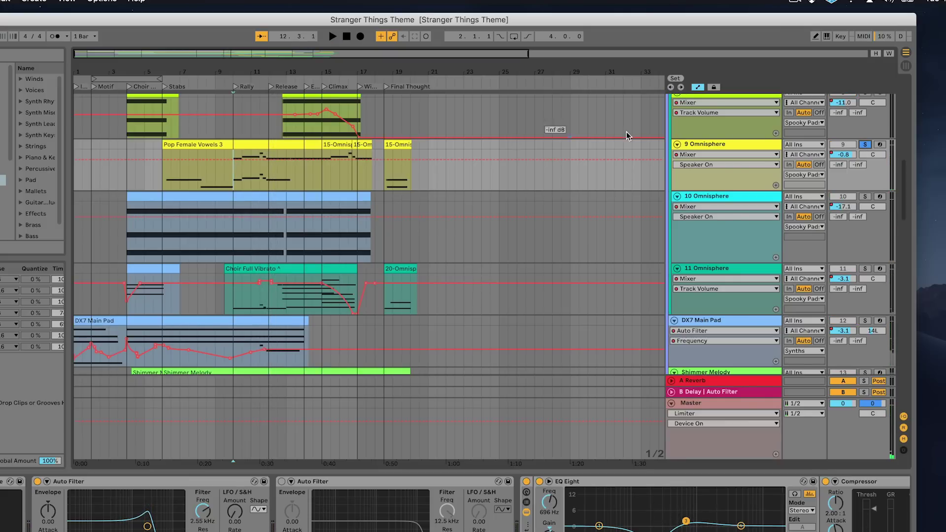
- Play from Rally with the Spooky Pads group soloed, take the group out of solo and stop playback
scroll(886, 259, up, 5)
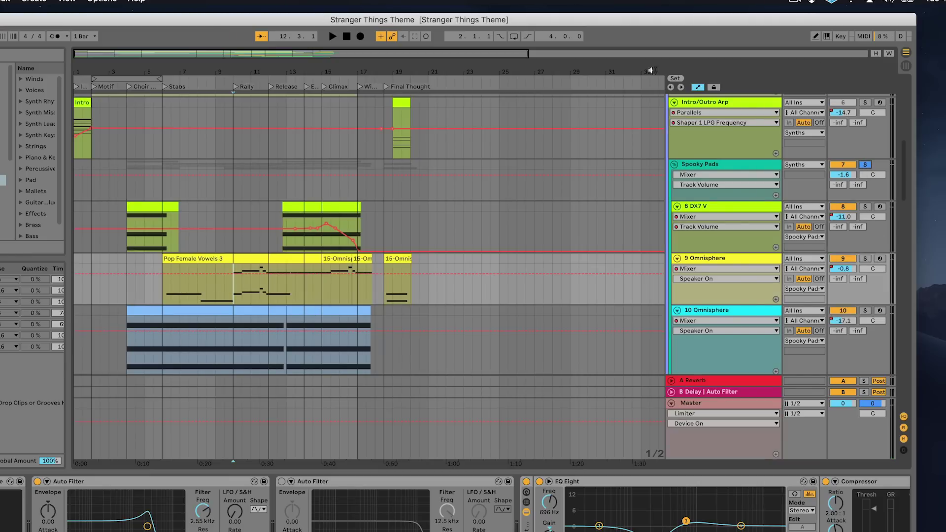
scroll(679, 303, down, 15)
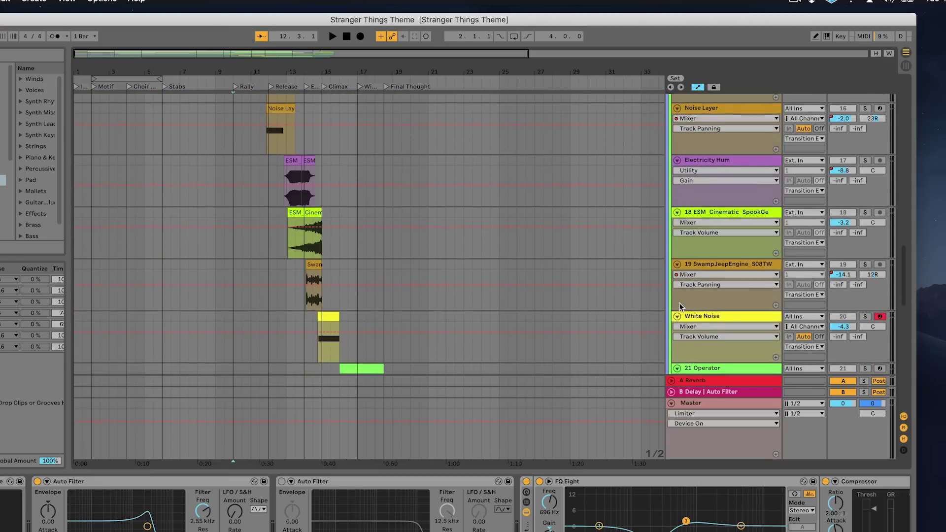
key(space)
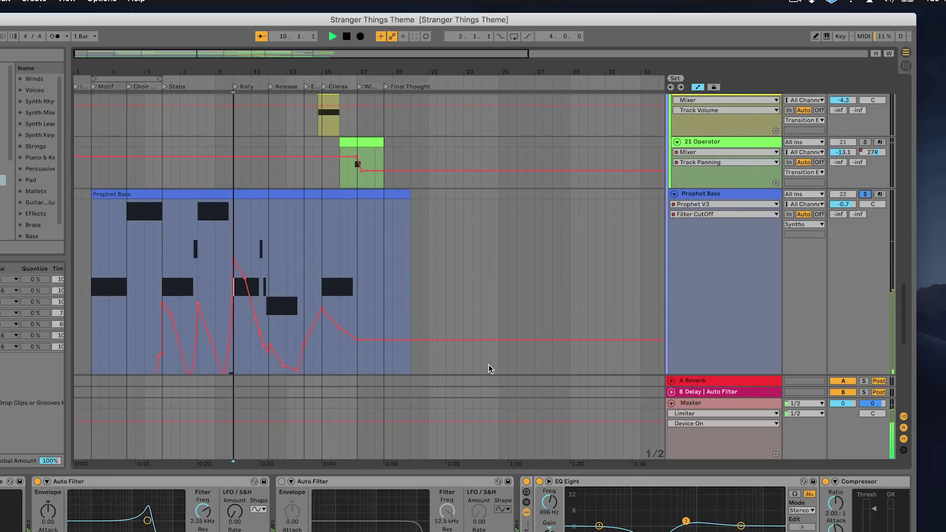
scroll(353, 294, up, 10)
scroll(354, 293, up, 10)
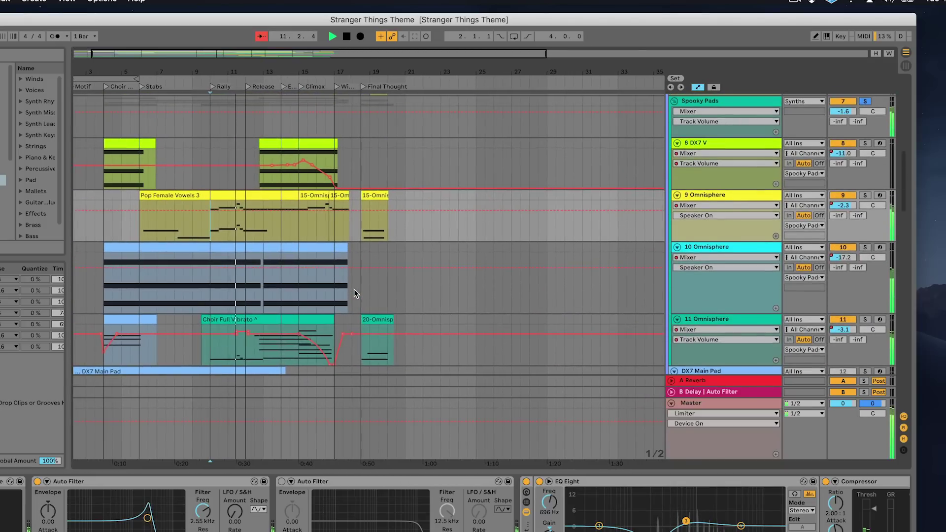
scroll(354, 289, up, 2)
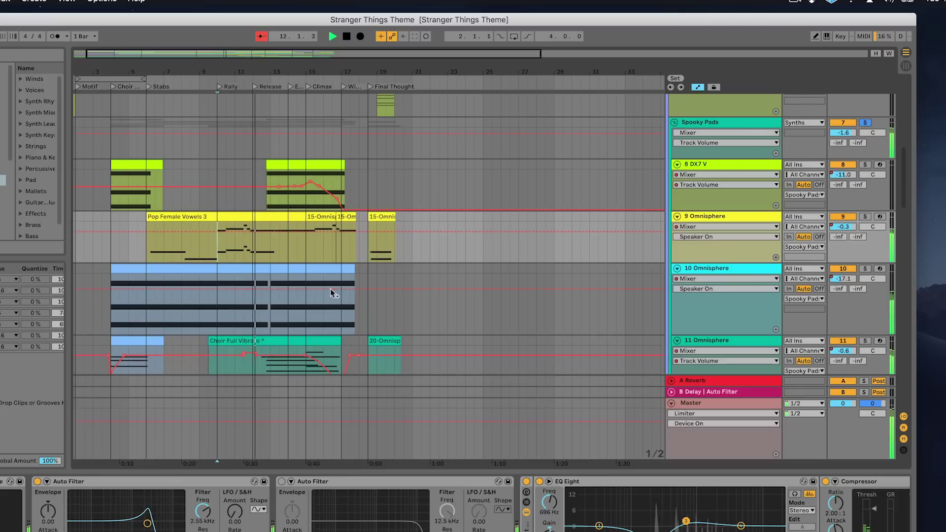
click(867, 123)
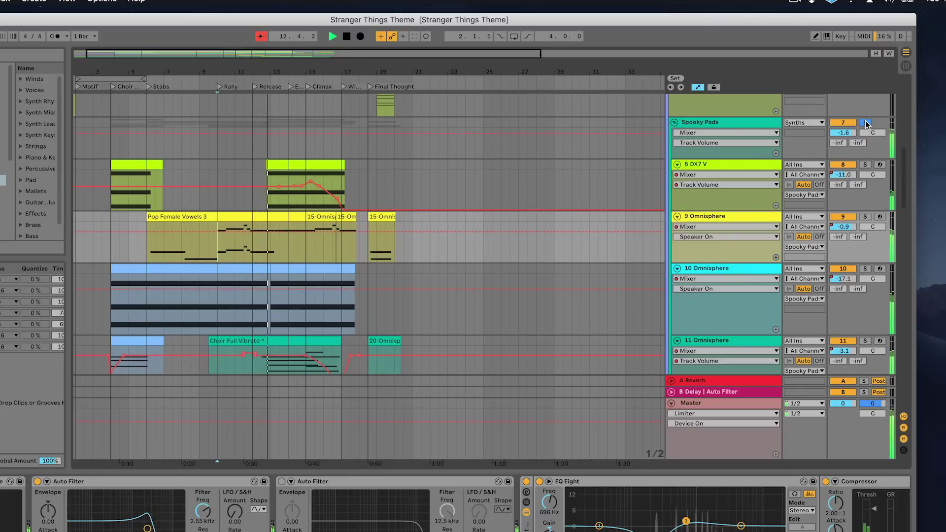
key(space)
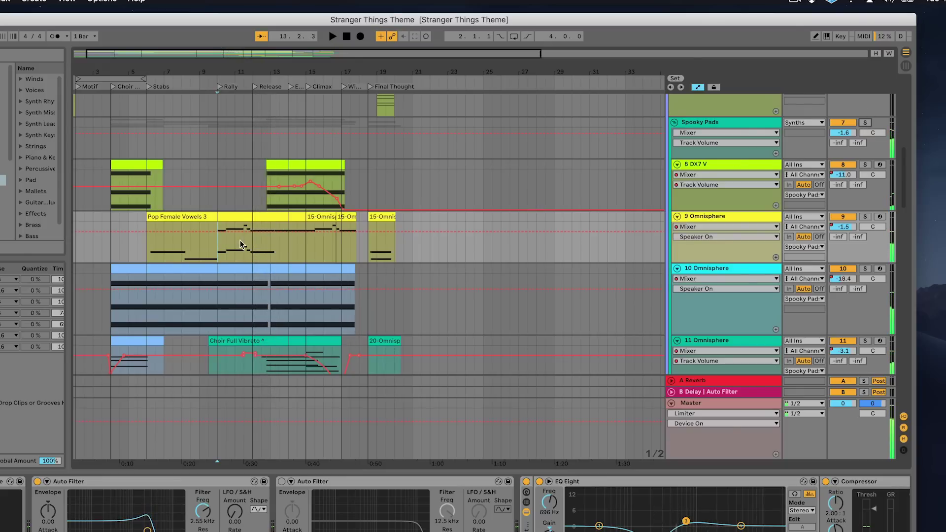
- Play the full mix from the last kicks before Release and follow it down through the pad and choir tracks
scroll(243, 254, up, 10)
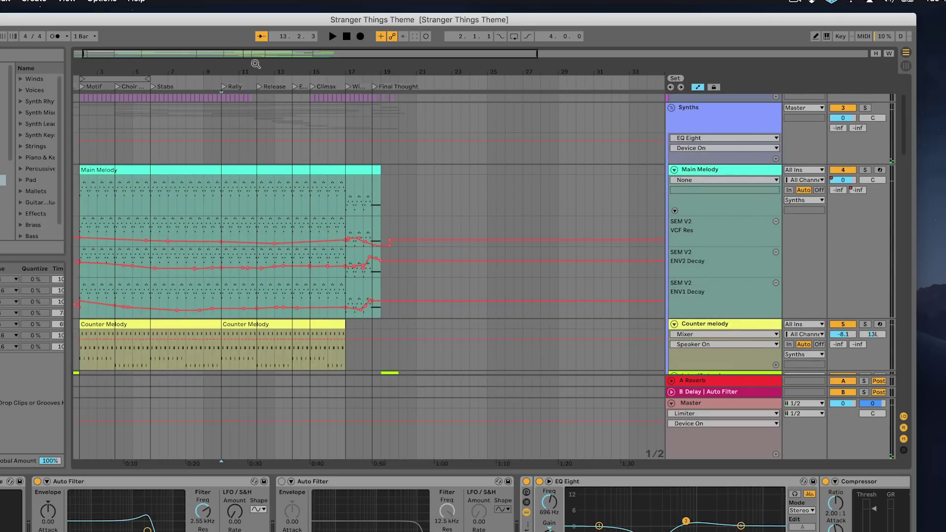
scroll(274, 261, left, 1)
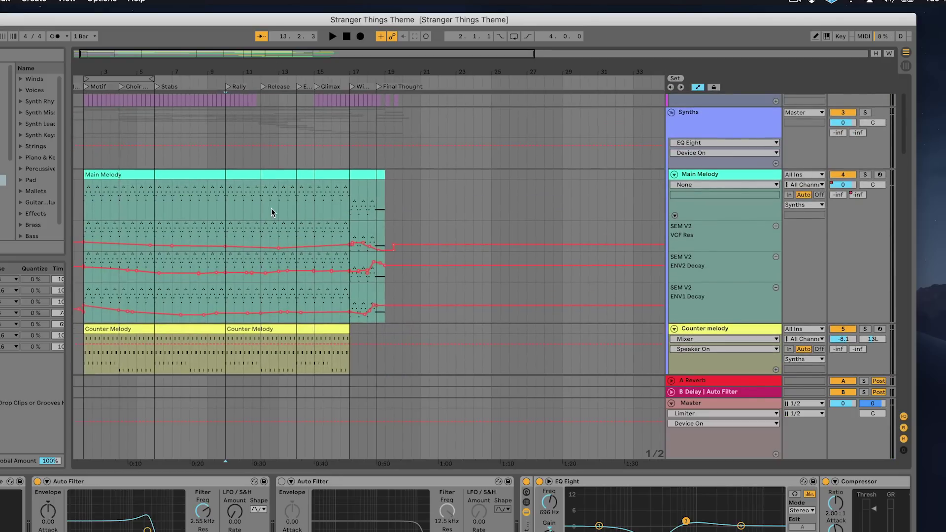
scroll(271, 208, up, 3)
scroll(271, 208, down, 5)
scroll(271, 208, up, 5)
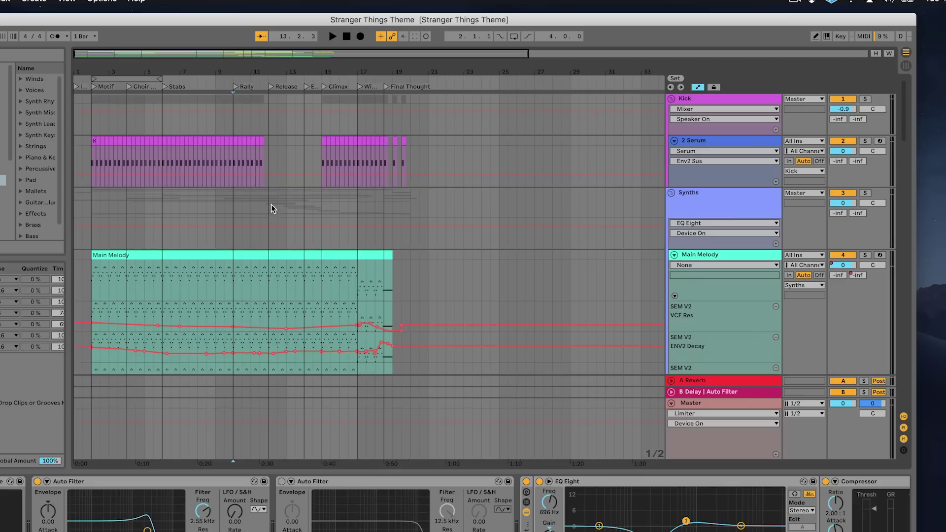
click(259, 176)
key(space)
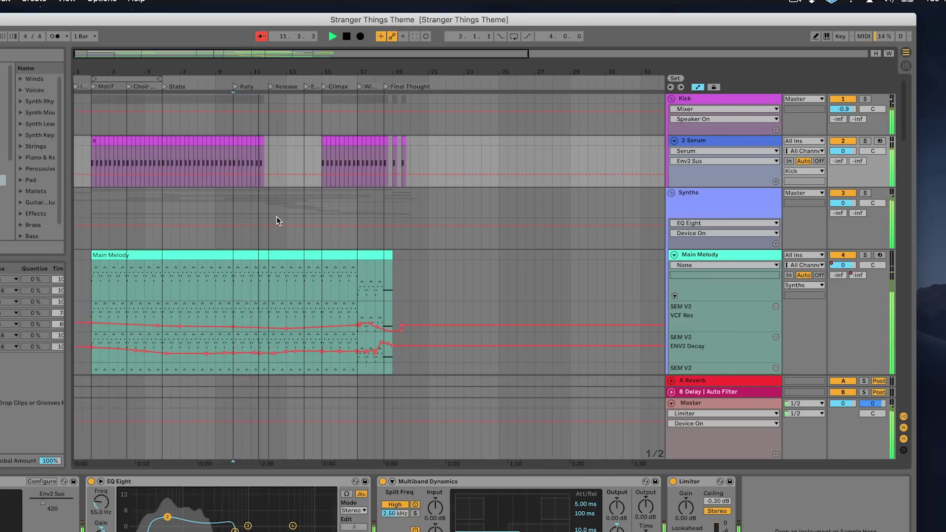
scroll(277, 268, down, 5)
scroll(279, 269, down, 1)
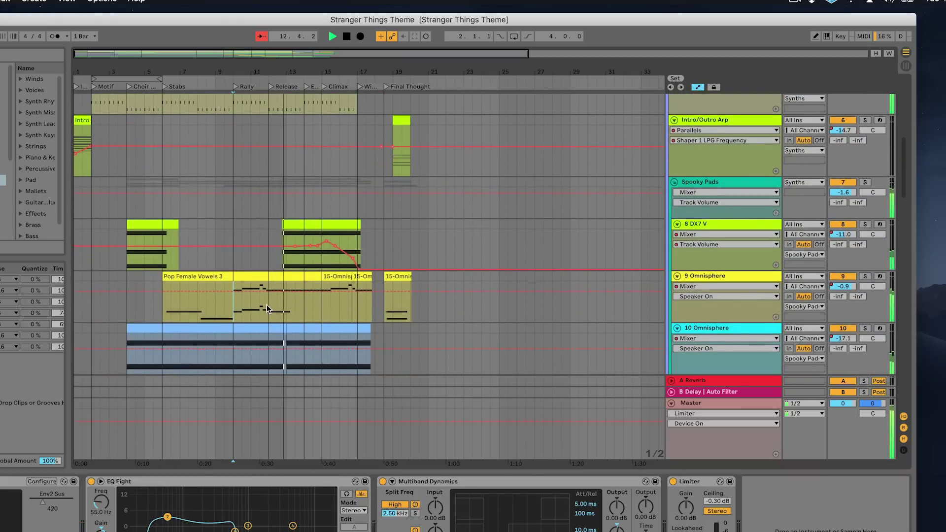
key(space)
- Play the choirs from just before Release on the 11 Omnisphere track and look over the melody and transition tracks
click(267, 309)
double_click(262, 275)
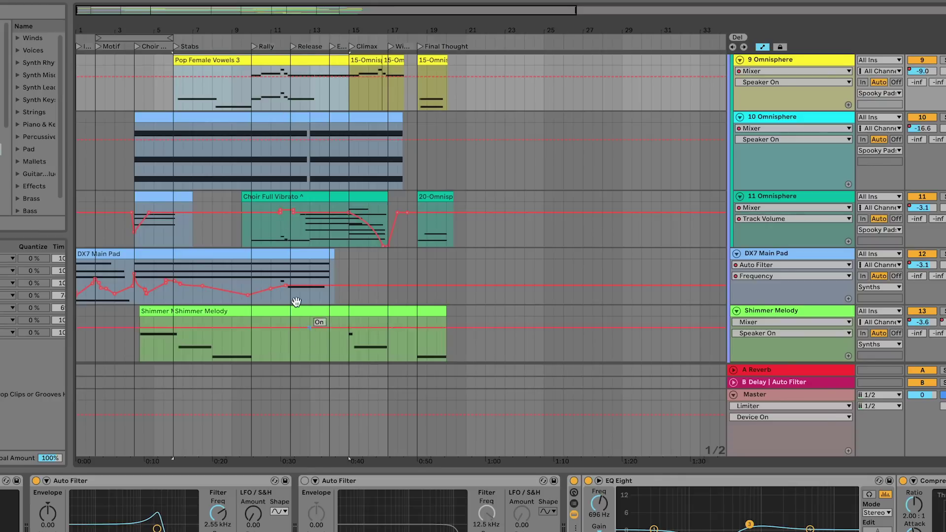
click(285, 235)
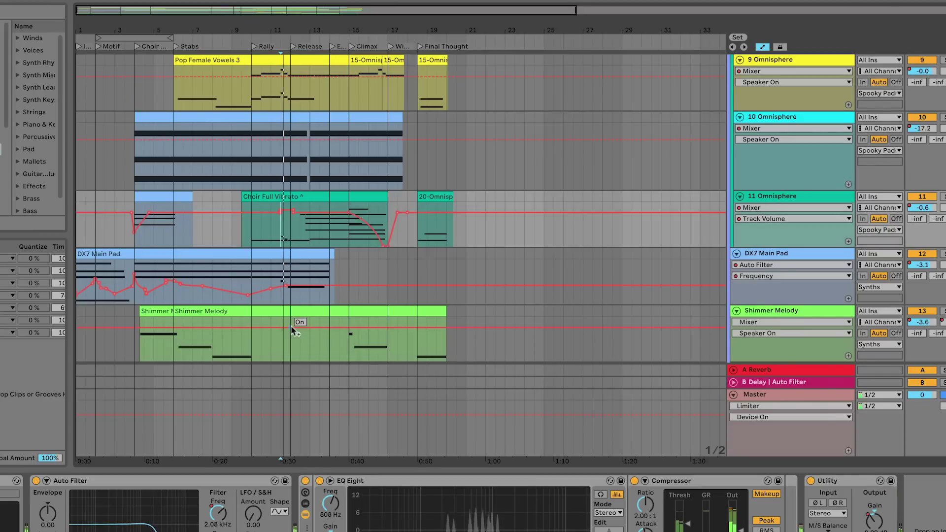
scroll(292, 327, up, 5)
scroll(291, 327, up, 10)
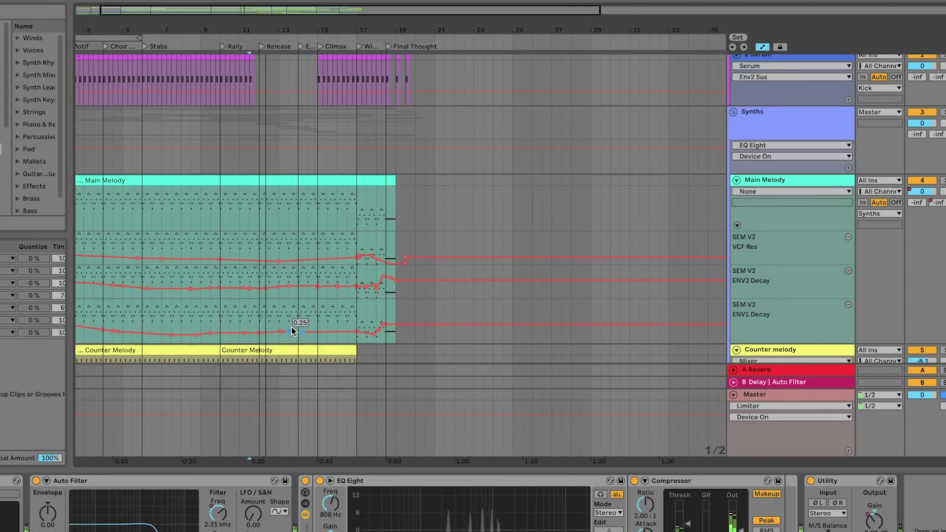
scroll(292, 327, down, 15)
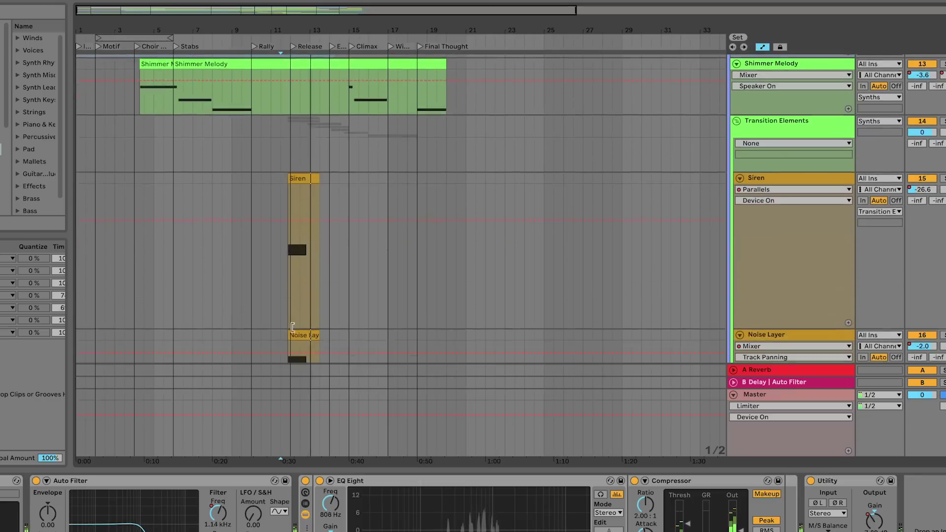
- Select the Siren track, inspect its Parallels synth while playing it soloed, take it out of solo and close the synth window
click(833, 177)
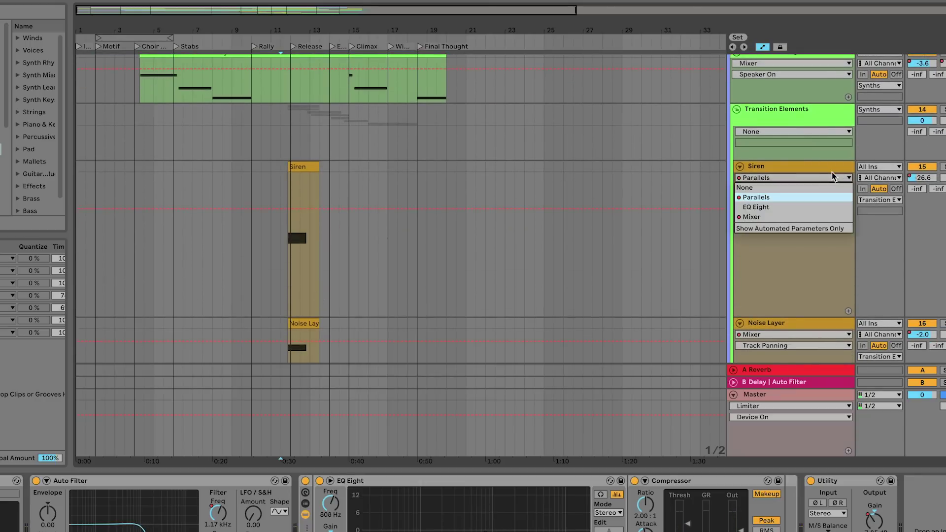
click(788, 117)
scroll(796, 153, down, 5)
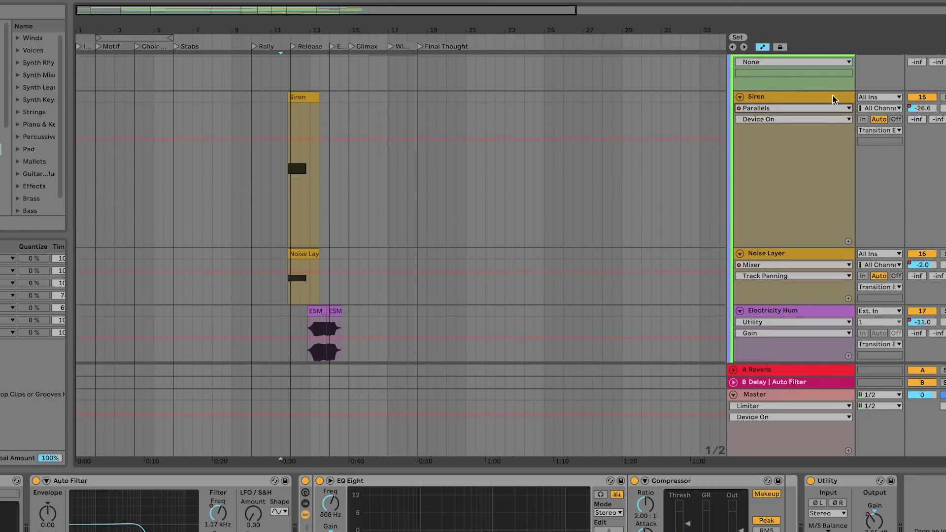
click(801, 96)
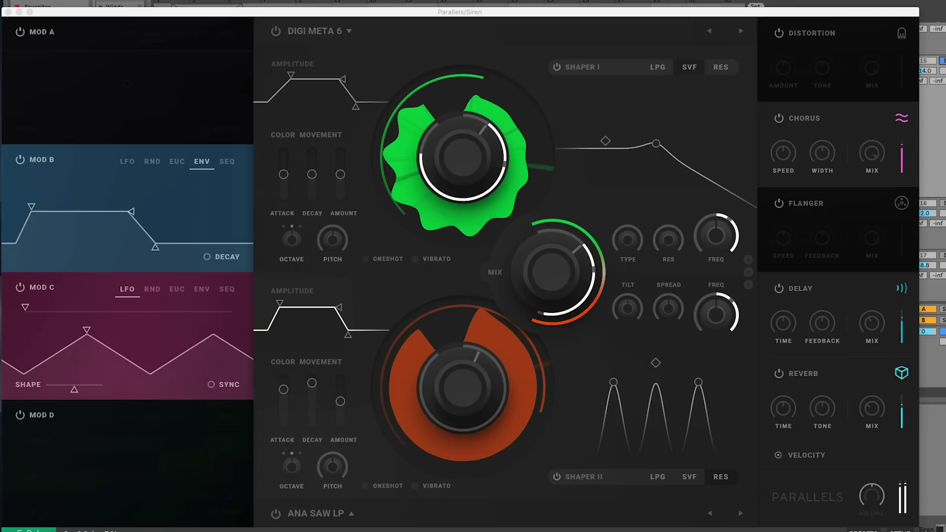
click(931, 63)
click(9, 11)
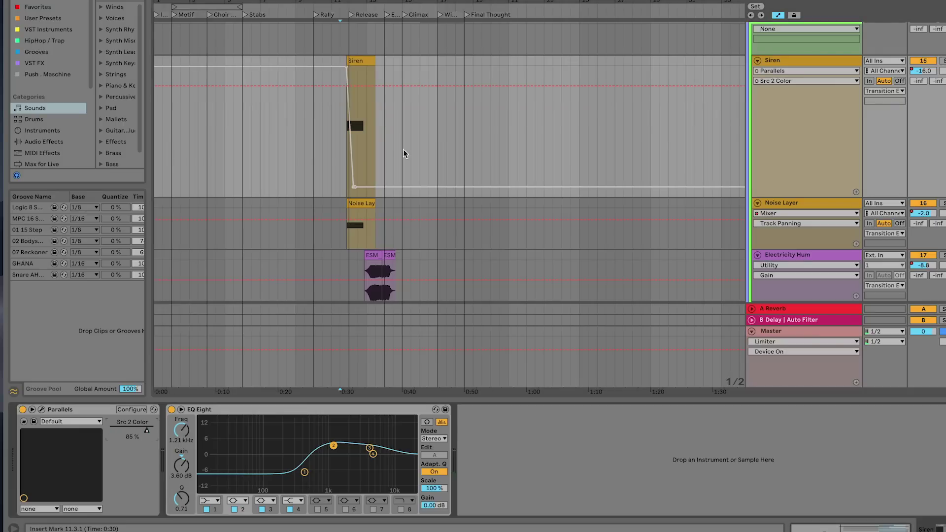
- Undo the override of the Siren's Src 2 Color automation and lower the first source's color modulation amount in Parallels
key(super+z)
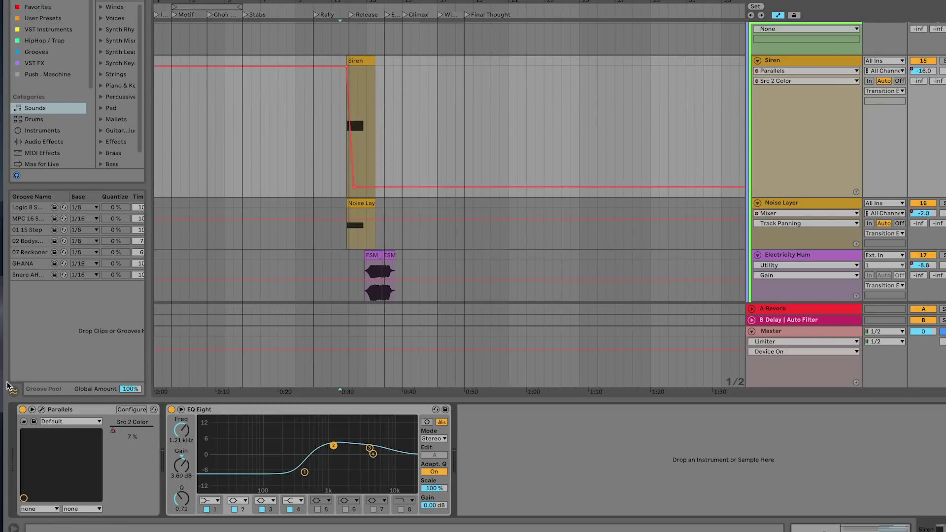
click(41, 410)
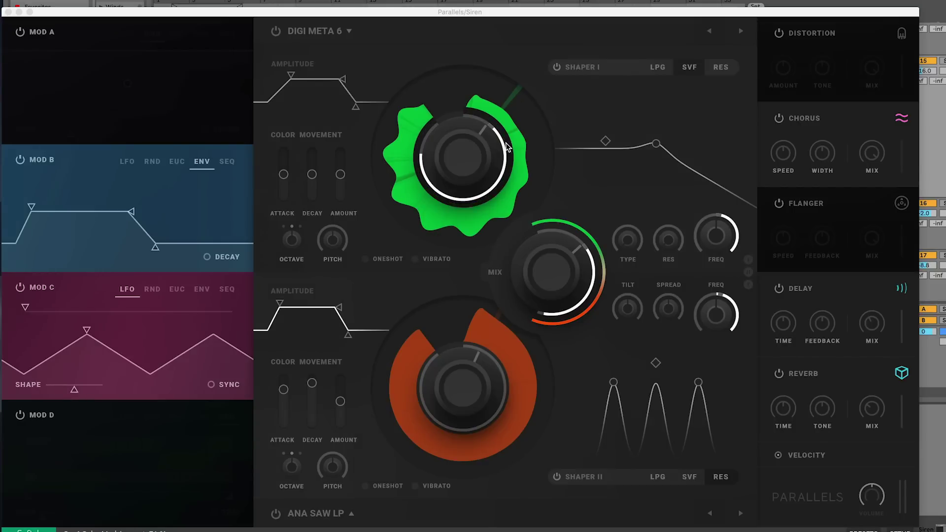
click(416, 151)
drag(416, 151, 426, 186)
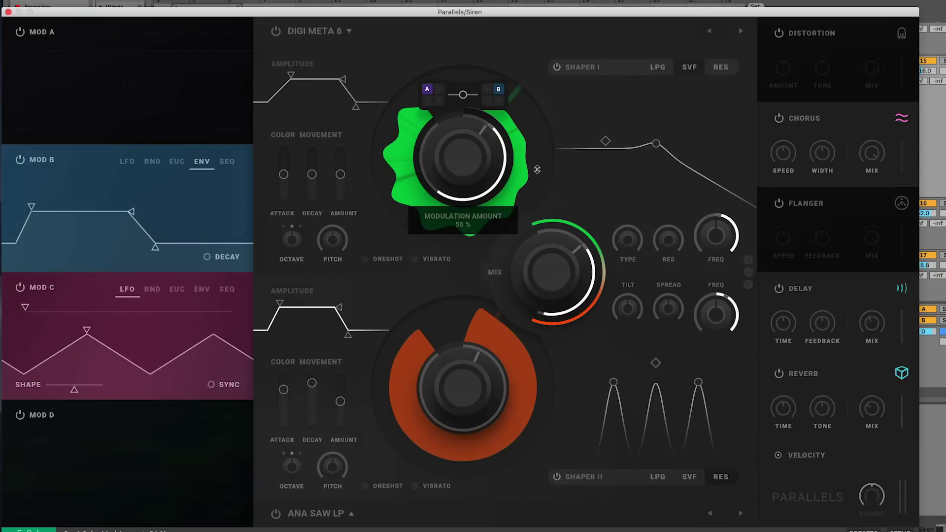
drag(537, 169, 537, 180)
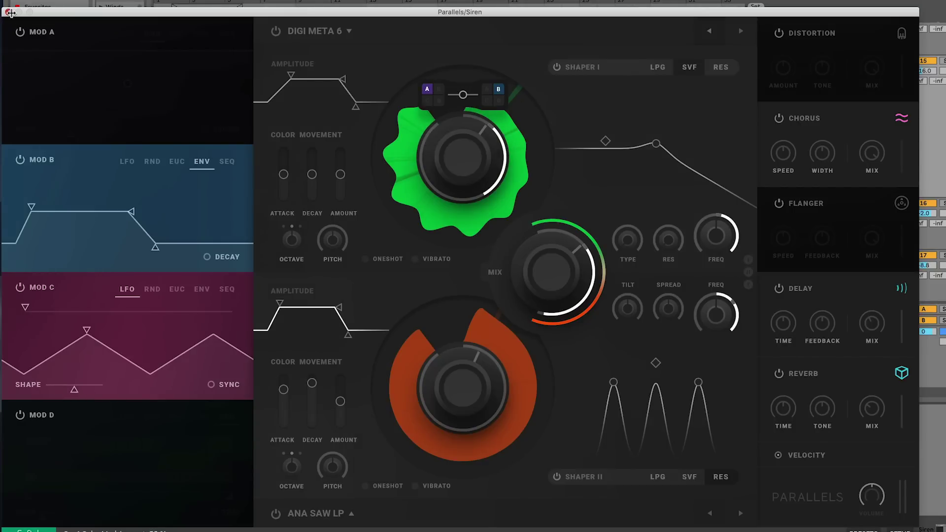
click(10, 12)
- Play the Siren from just before Release and compare it with the Noise Layer by toggling the layer's solo
key(space)
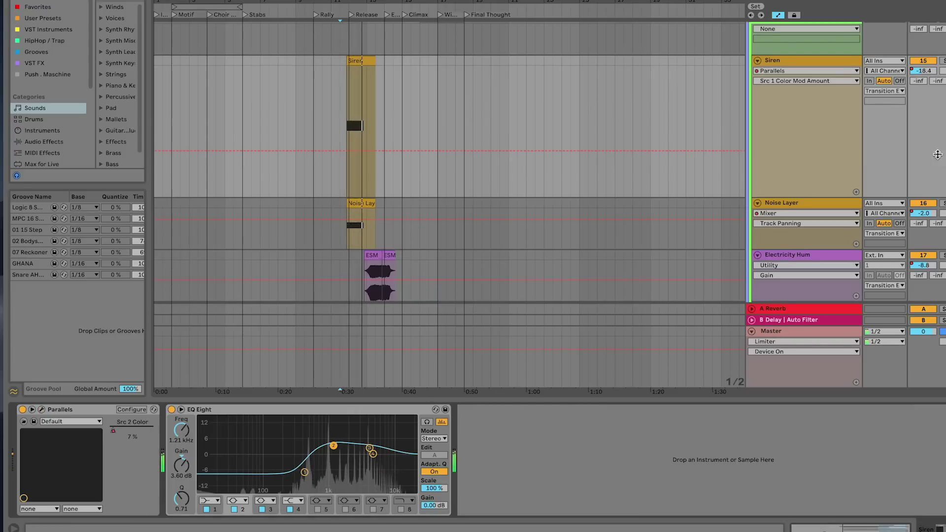
click(943, 204)
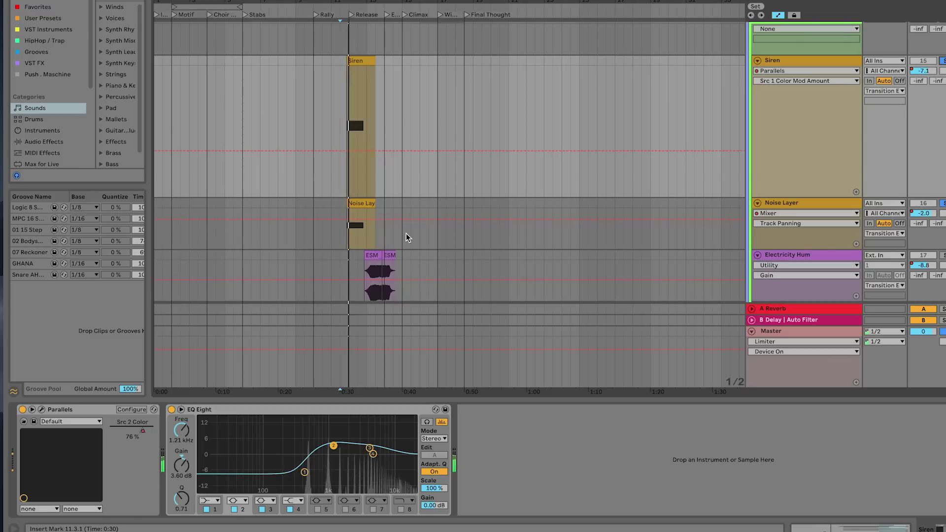
click(944, 204)
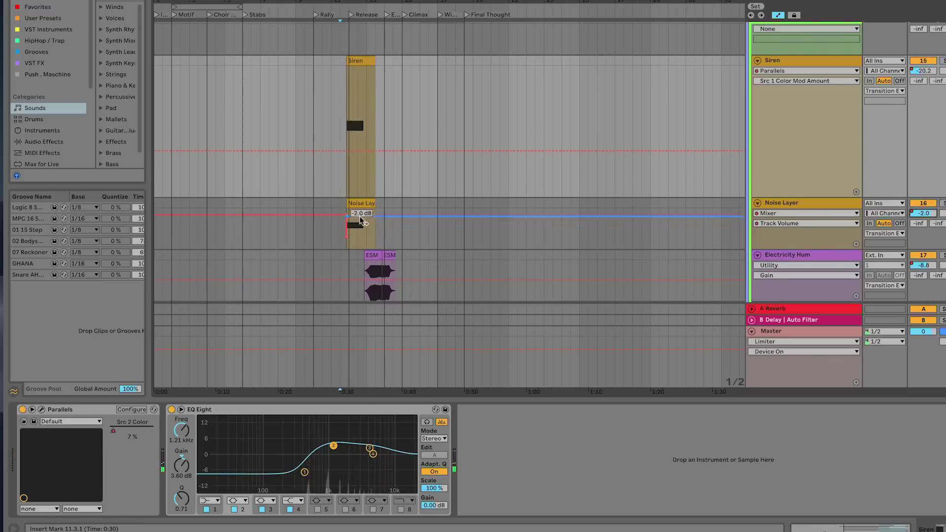
- Lower the Noise Layer's track volume automation from the clip start onward to -4.0 dB and play the result
drag(352, 220, 352, 221)
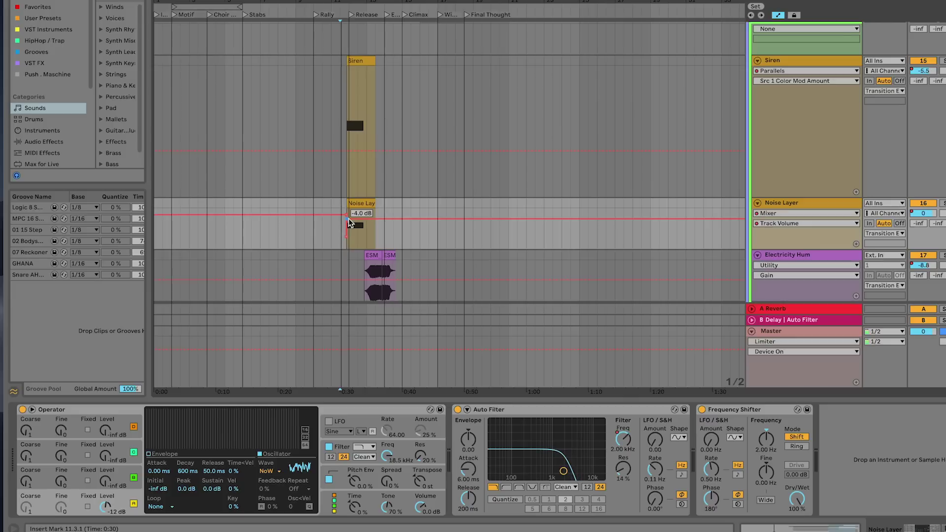
key(space)
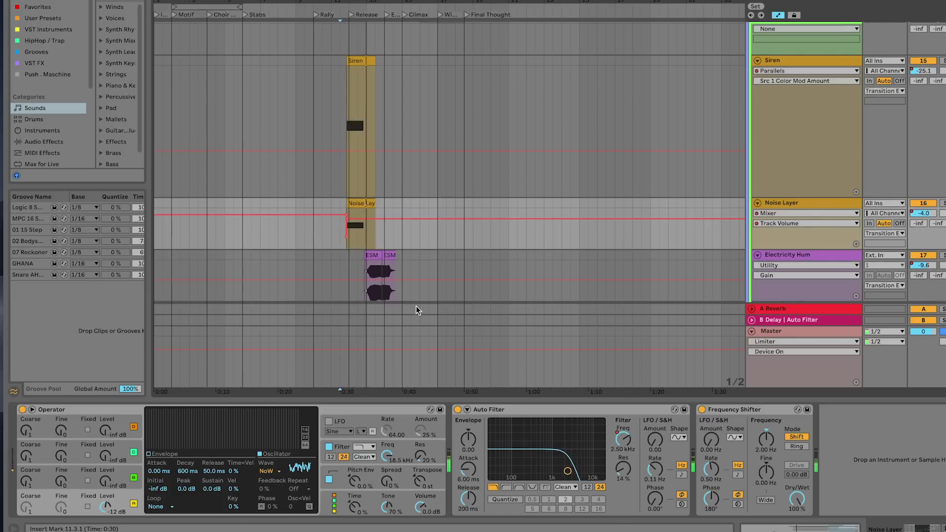
- Set the playback start at the beginning of the Electricity Hum clip and play it with the other transition elements
scroll(424, 256, down, 5)
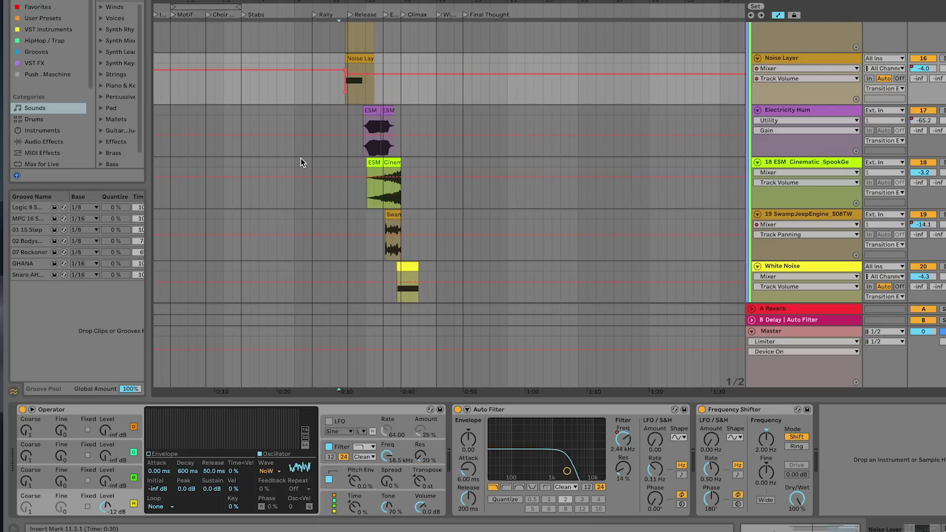
click(363, 148)
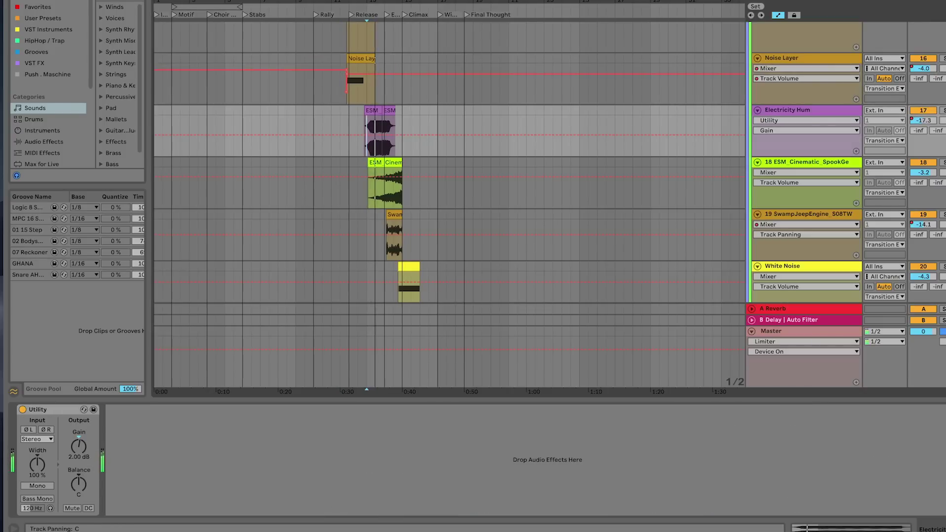
- Play the transition elements again from bar 13, where the Electricity Hum clip starts, through to the White Noise clip
scroll(498, 331, down, 8)
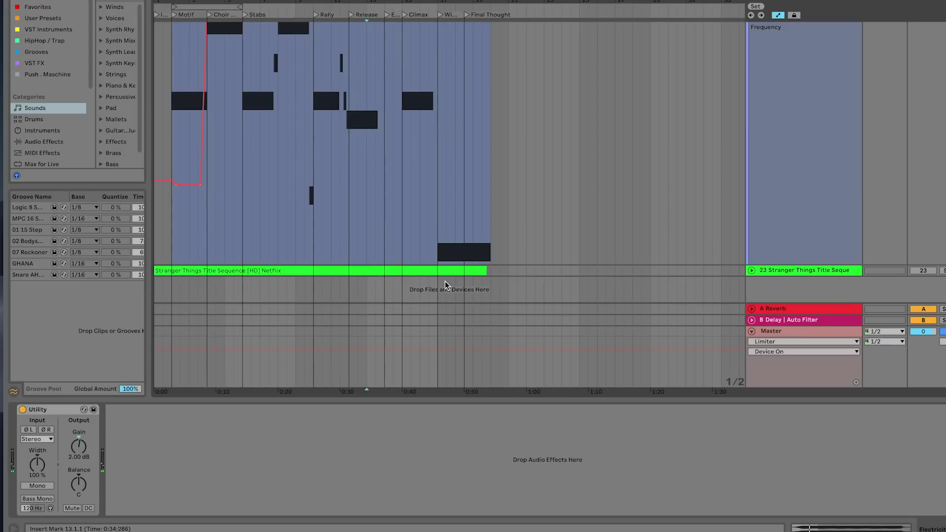
click(348, 245)
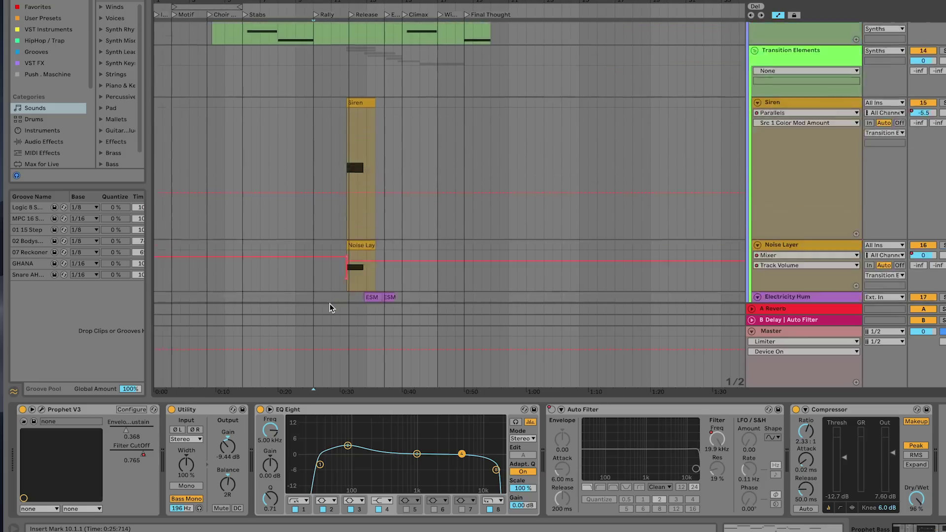
scroll(329, 304, down, 3)
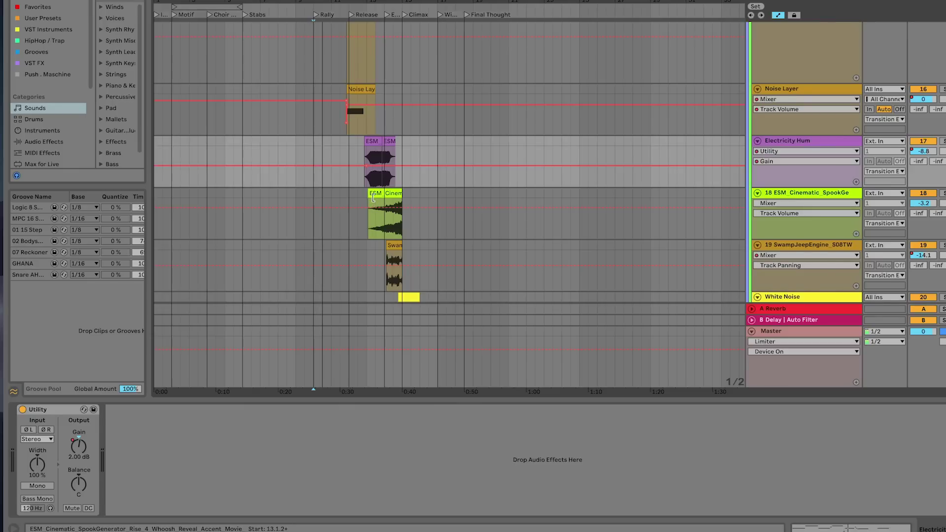
click(365, 179)
key(space)
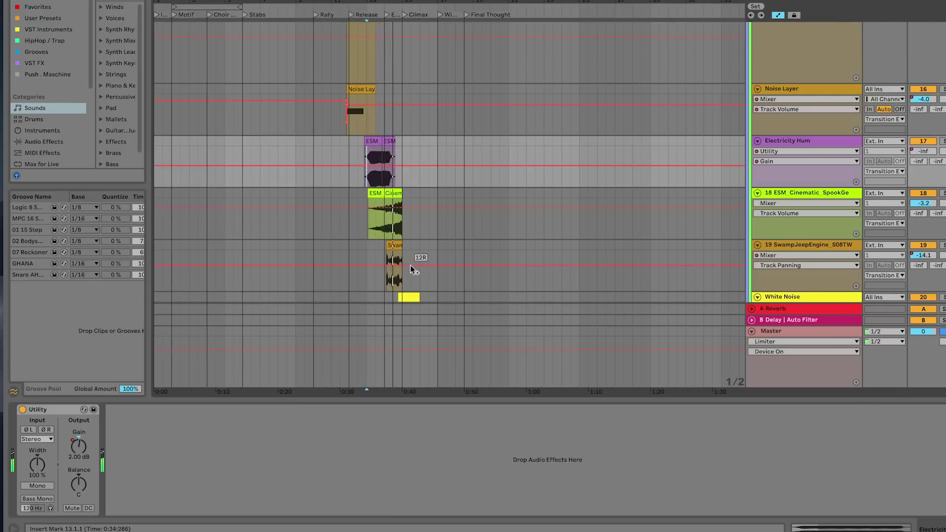
scroll(410, 265, down, 5)
scroll(456, 120, up, 4)
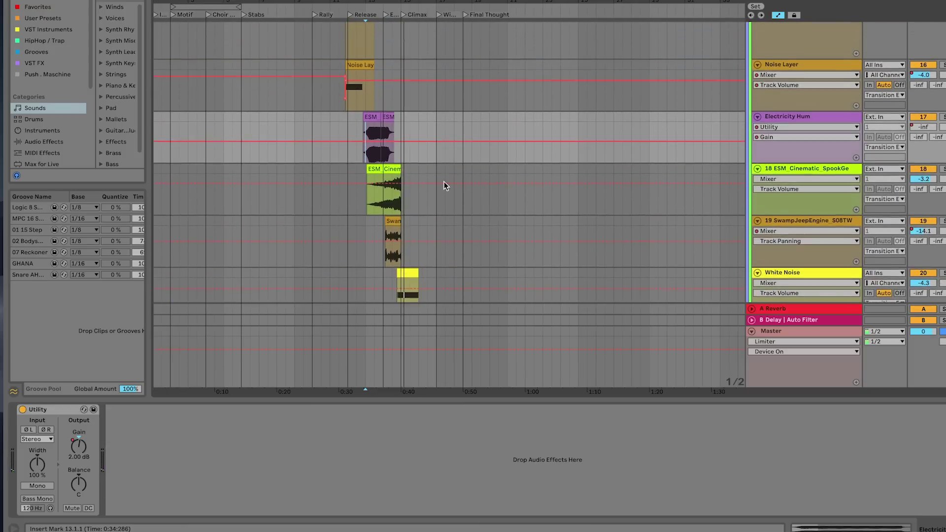
- Set the playback start at bar 14 on the White Noise track, play into the Climax and stop
click(392, 221)
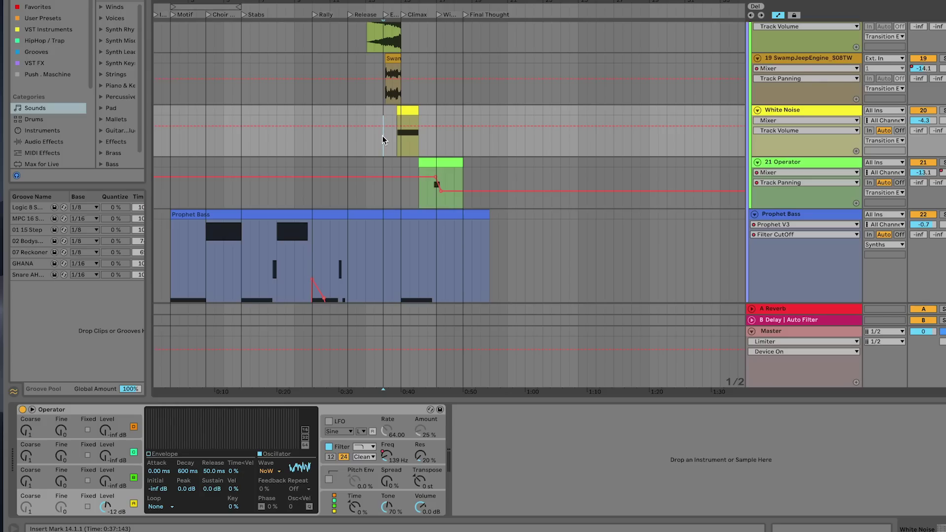
scroll(443, 181, up, 5)
scroll(442, 181, up, 5)
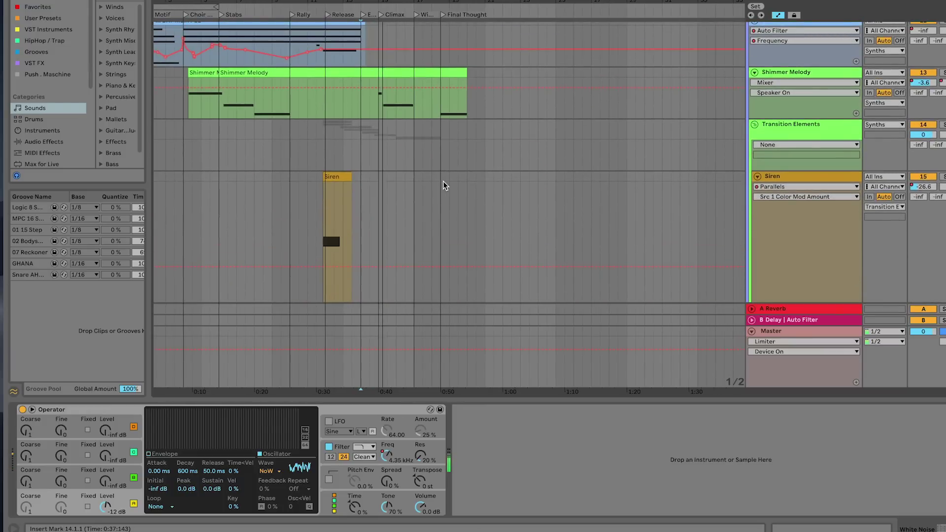
key(space)
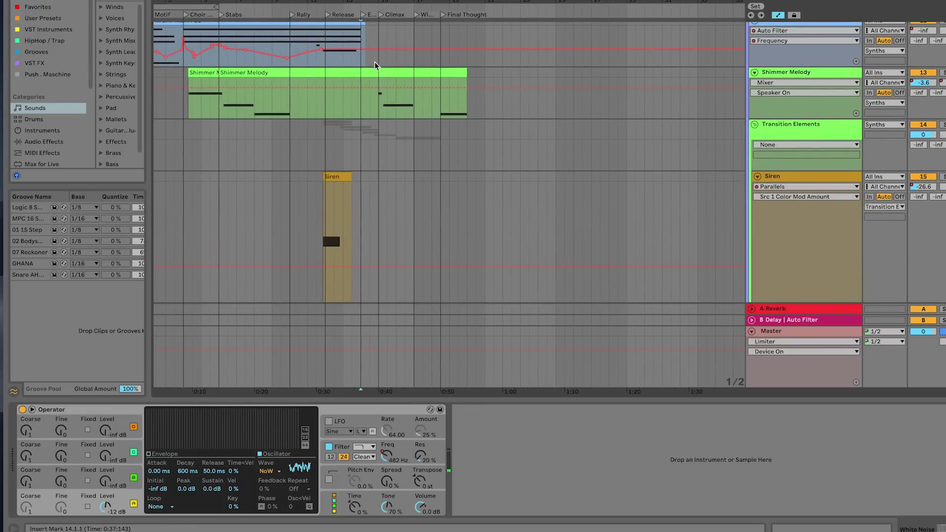
- Set the playback start at the Climax marker on the Serum kick and Shimmer Melody tracks and play from there
scroll(372, 140, up, 5)
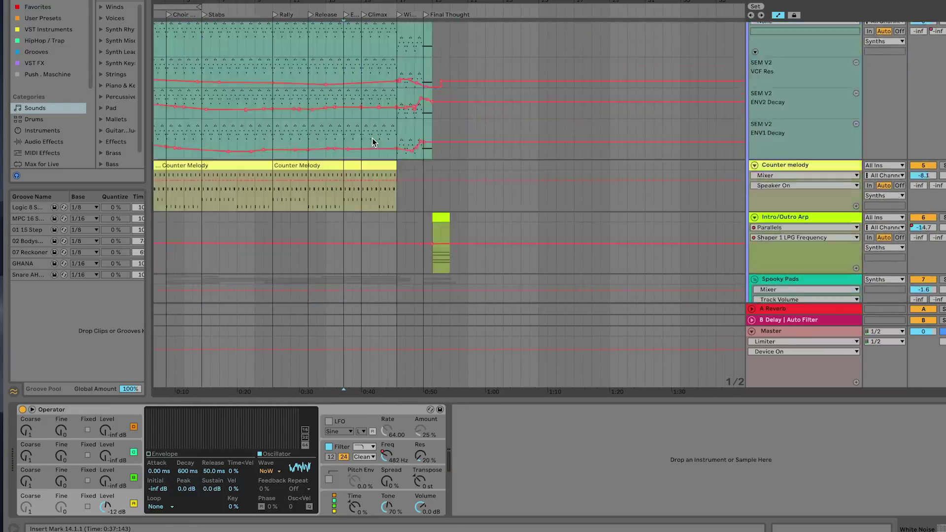
click(362, 79)
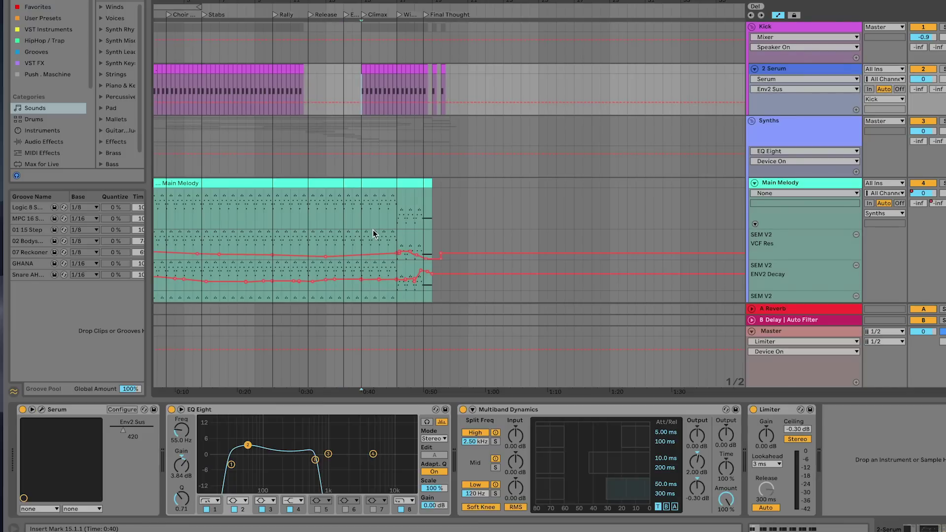
scroll(372, 230, down, 2)
scroll(372, 230, down, 10)
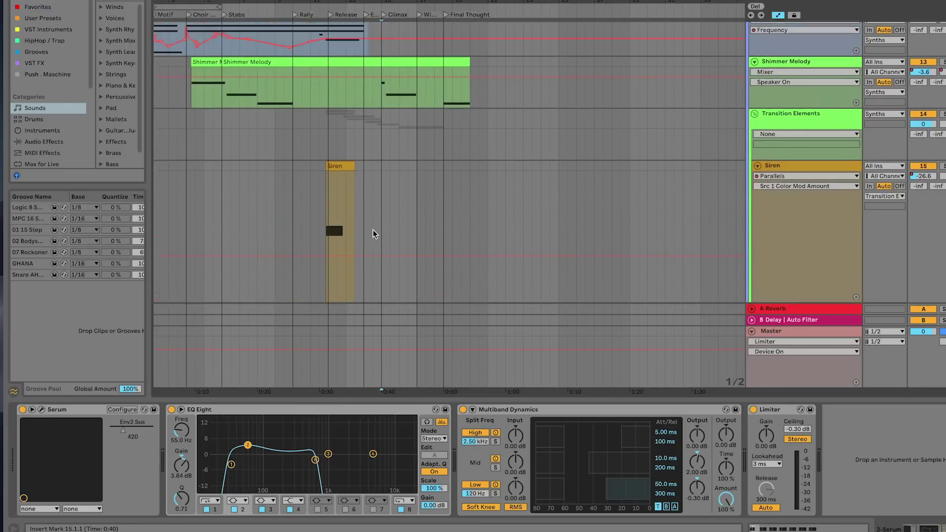
click(386, 173)
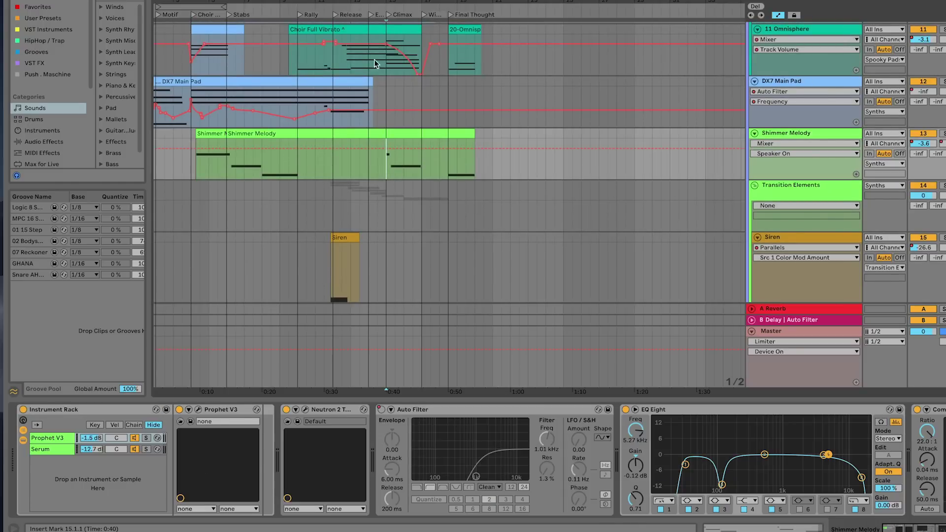
scroll(744, 144, up, 3)
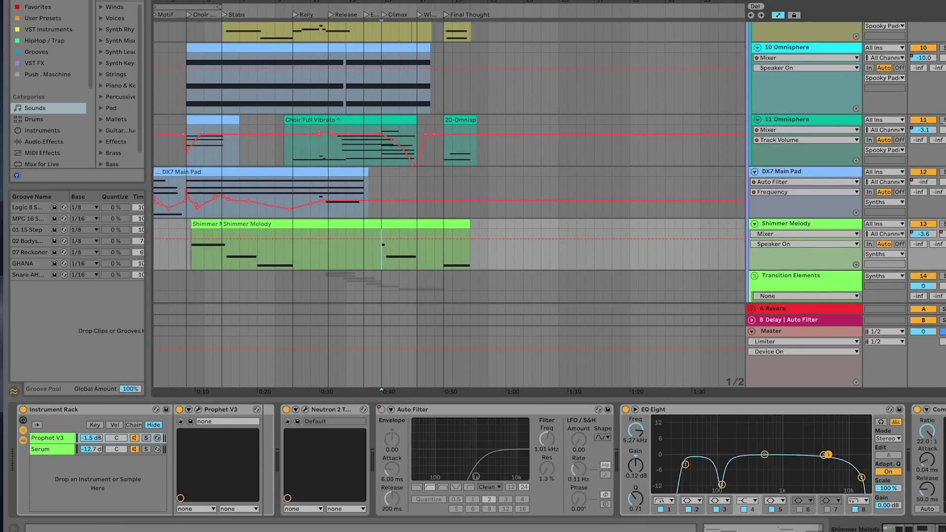
scroll(743, 144, left, 1)
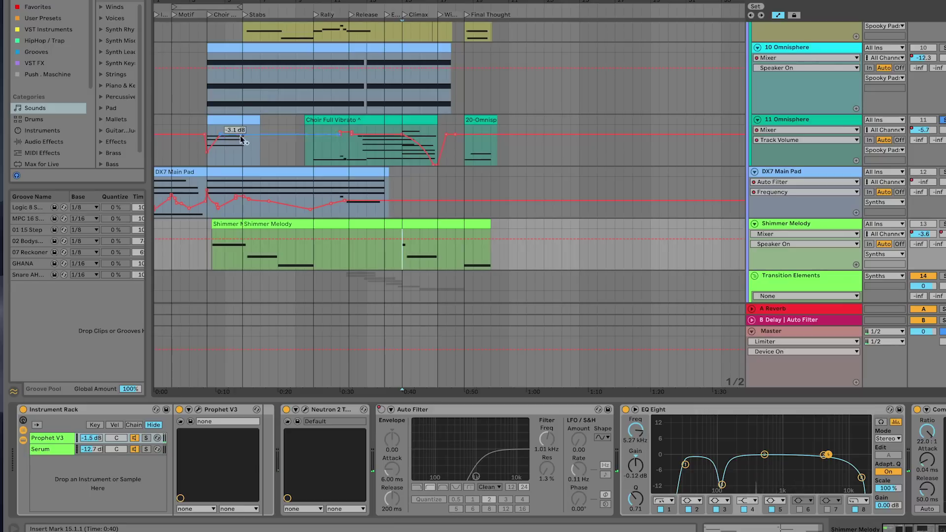
- Set the playback start at bar 14 on the 11 Omnisphere track and listen to the choirs through the Climax
click(385, 149)
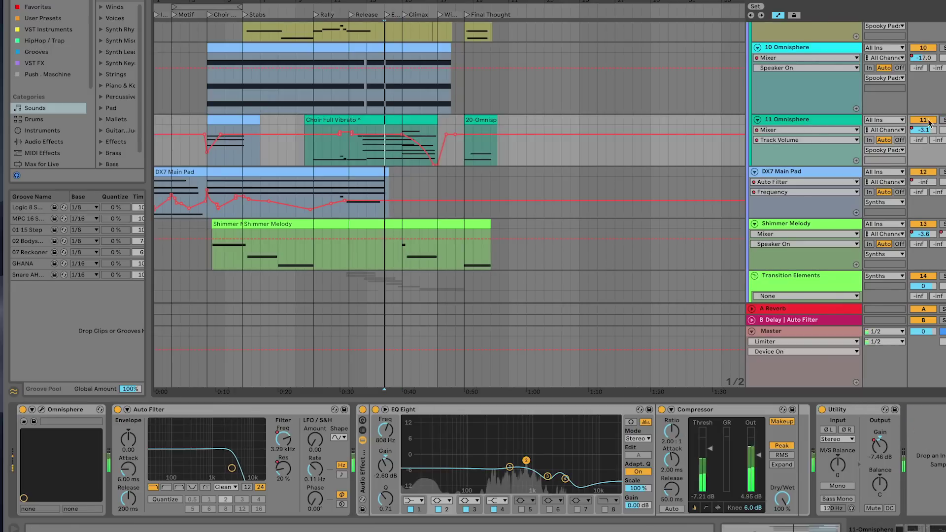
scroll(445, 272, up, 1)
scroll(445, 270, up, 3)
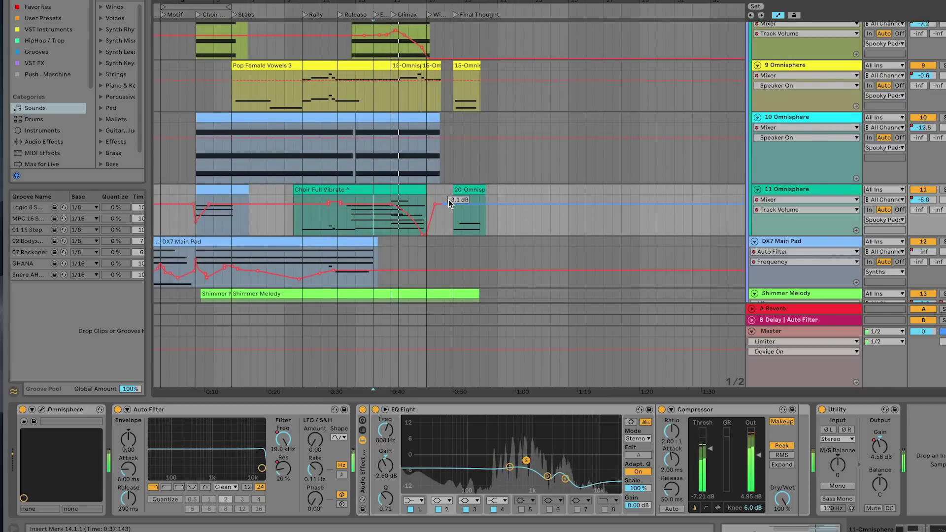
- Set the playback start at 16.3.1 on the 21 Operator track and examine the envelopes and waves of oscillators A and B
scroll(449, 199, down, 10)
scroll(449, 199, down, 12)
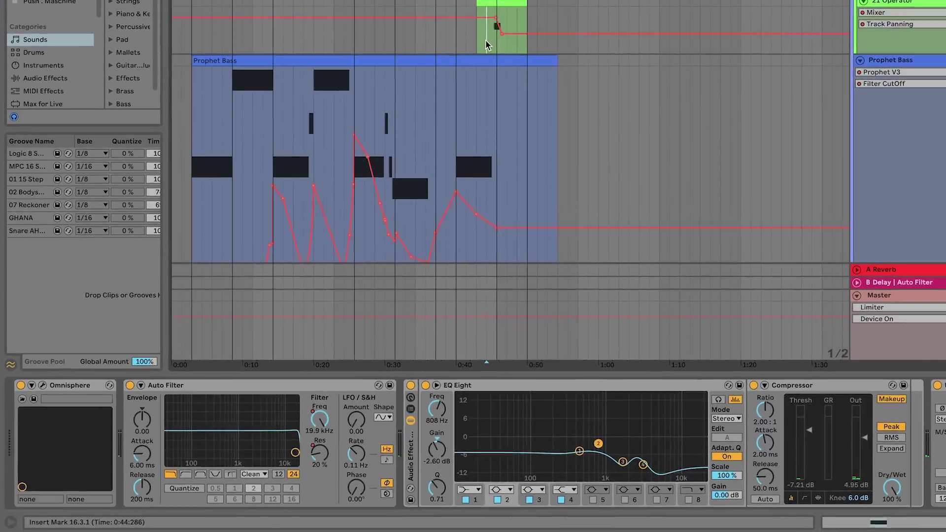
click(435, 101)
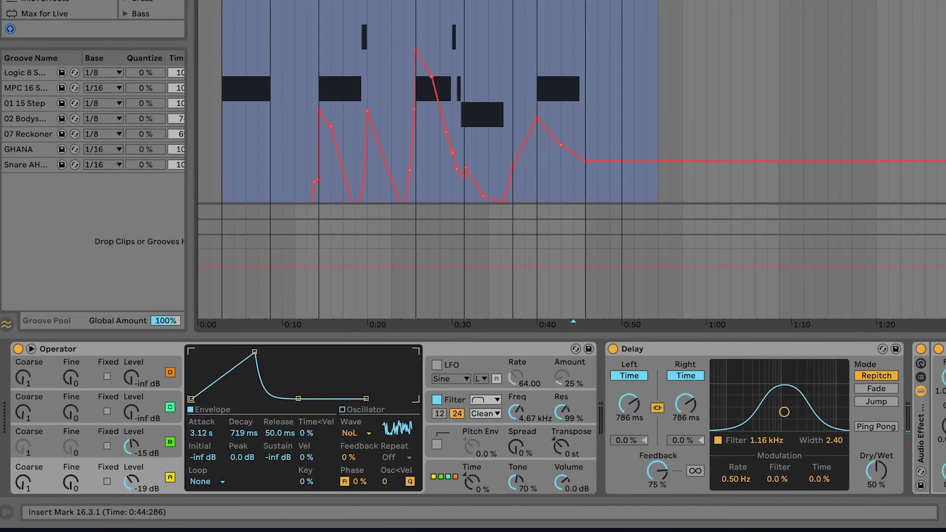
click(151, 441)
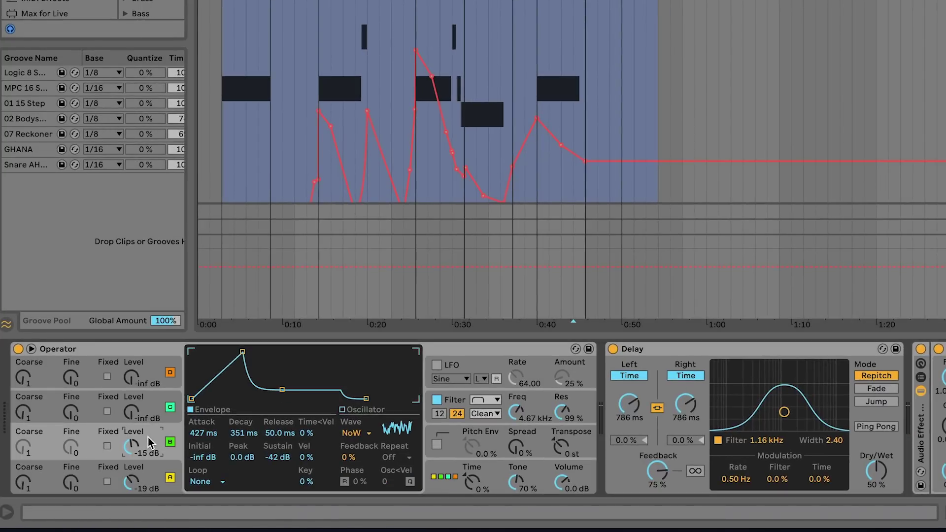
click(151, 477)
click(160, 436)
click(353, 434)
key(Escape)
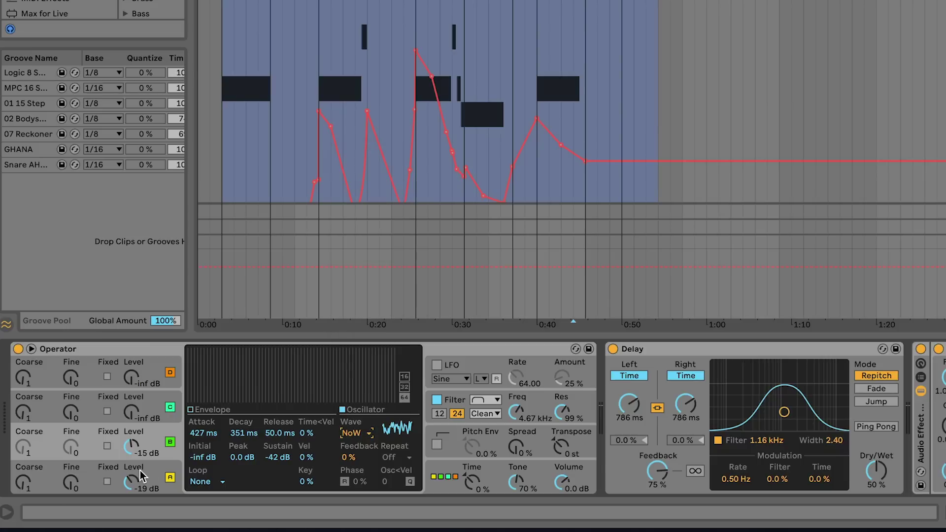
- Play the 21 Operator sound with its delay from 16.3.1 and stop playback
key(space)
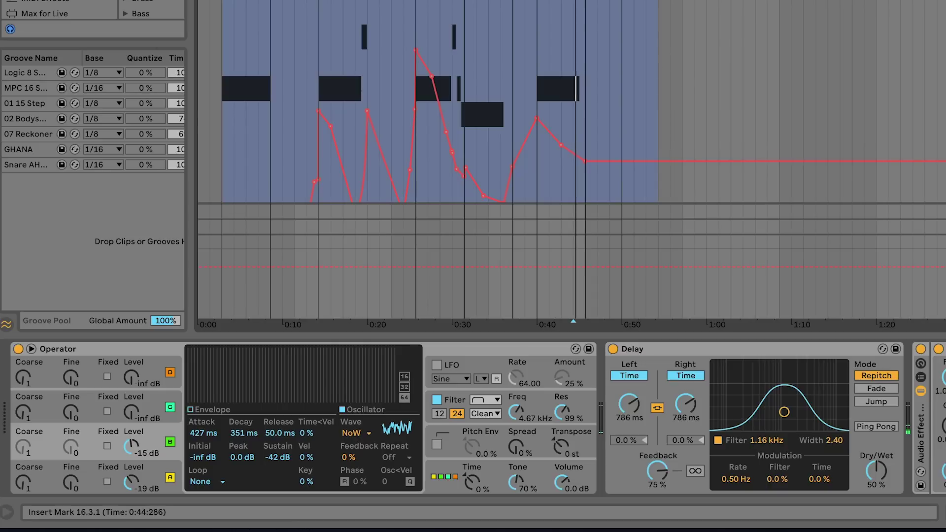
key(space)
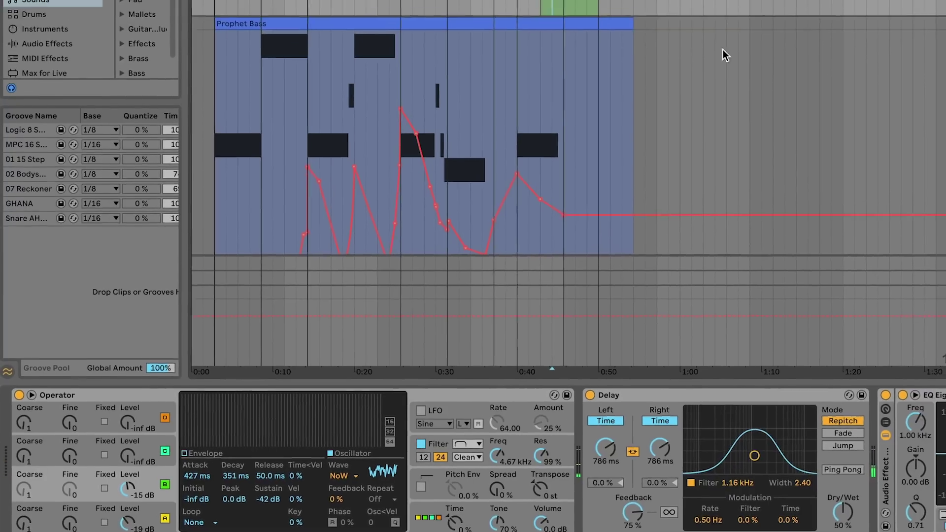
key(x)
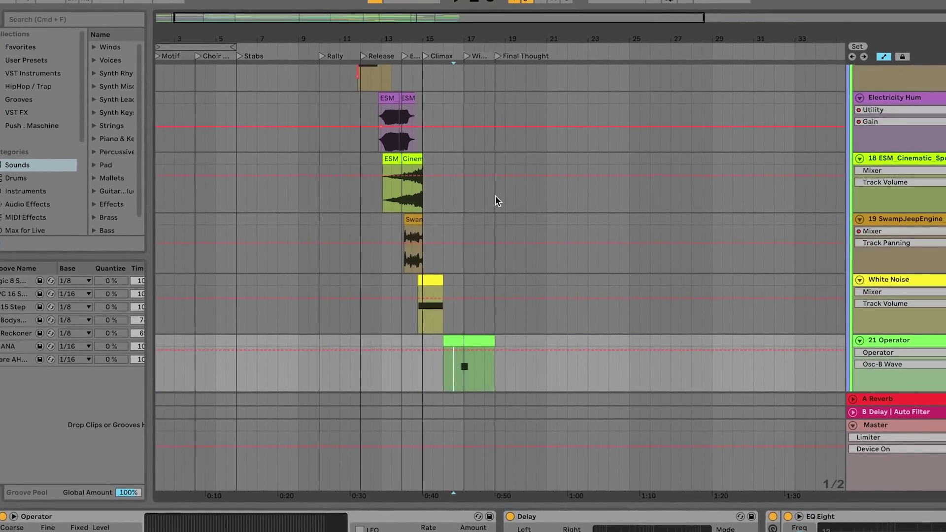
- Set the playback start at 16.3.1 on the Main Melody track, play into bar 17 and stop
scroll(495, 196, up, 10)
scroll(484, 204, up, 5)
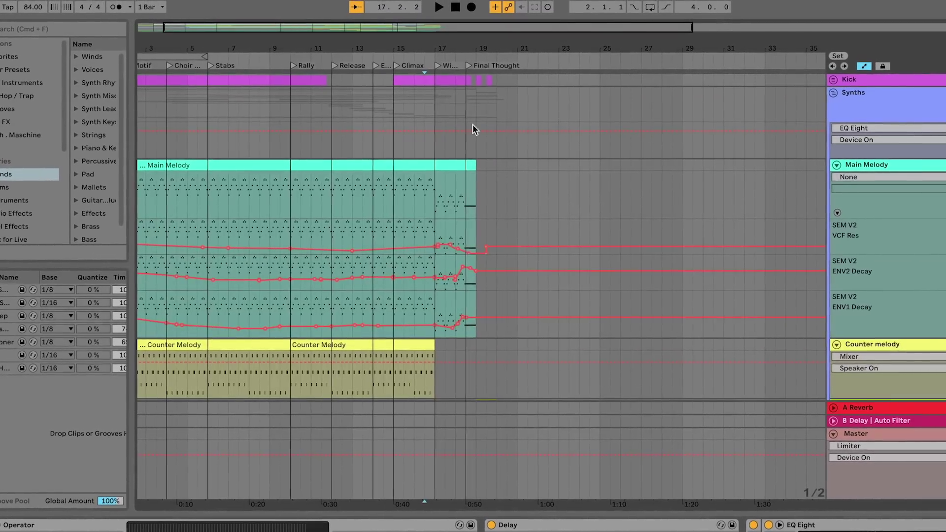
scroll(369, 249, down, 5)
scroll(367, 252, down, 10)
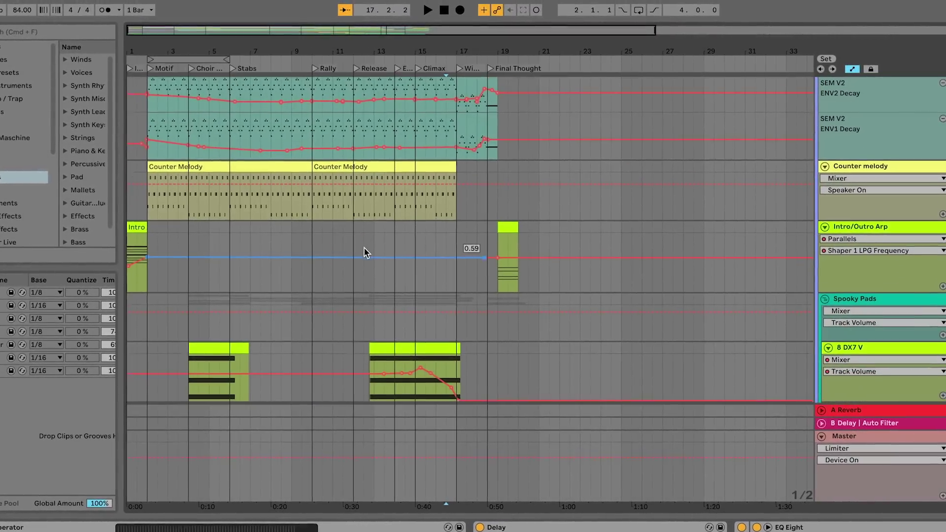
scroll(495, 288, up, 15)
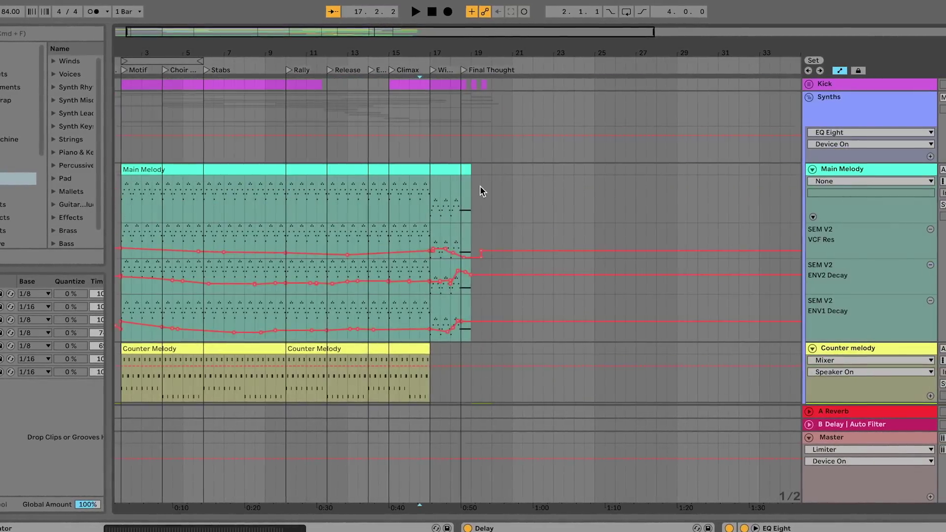
click(421, 189)
click(397, 194)
click(421, 197)
key(space)
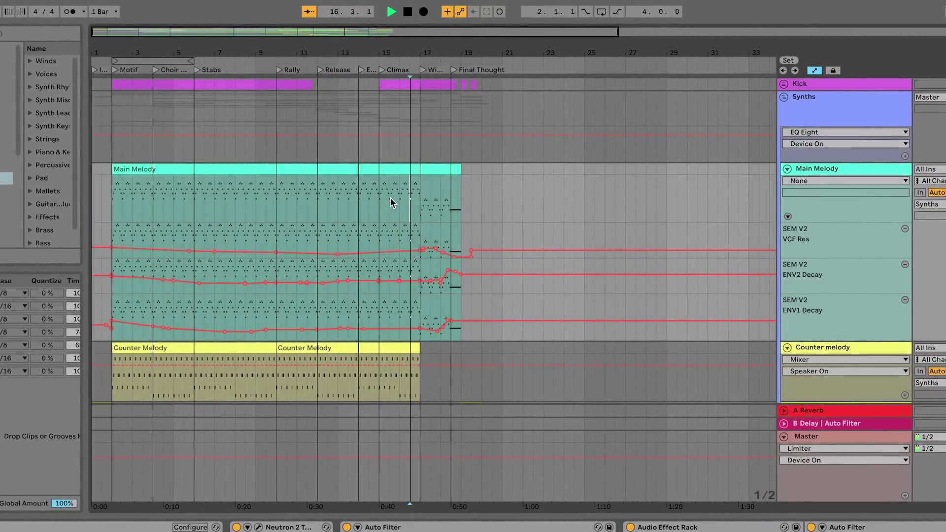
scroll(447, 427, down, 2)
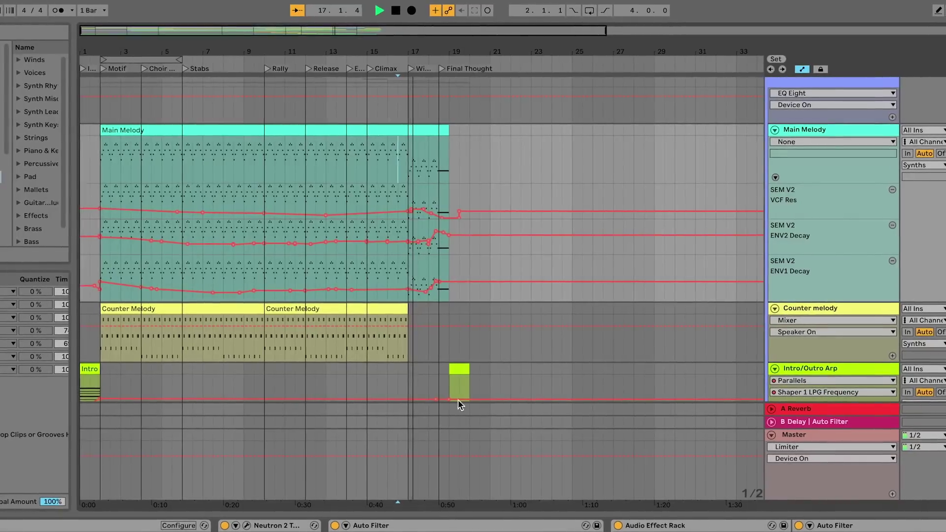
key(space)
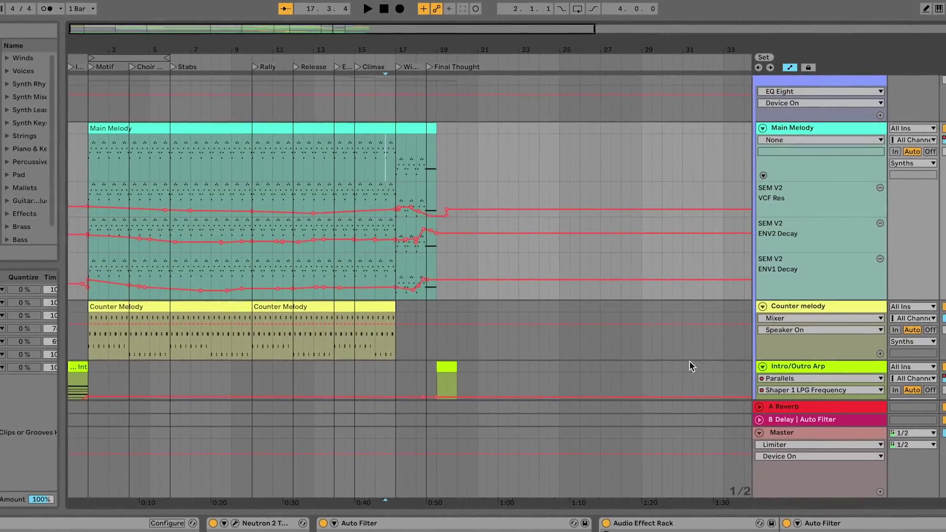
- Set the playback start at bar 16 on the Prophet Bass track and play from there
scroll(416, 281, down, 3)
scroll(420, 286, up, 5)
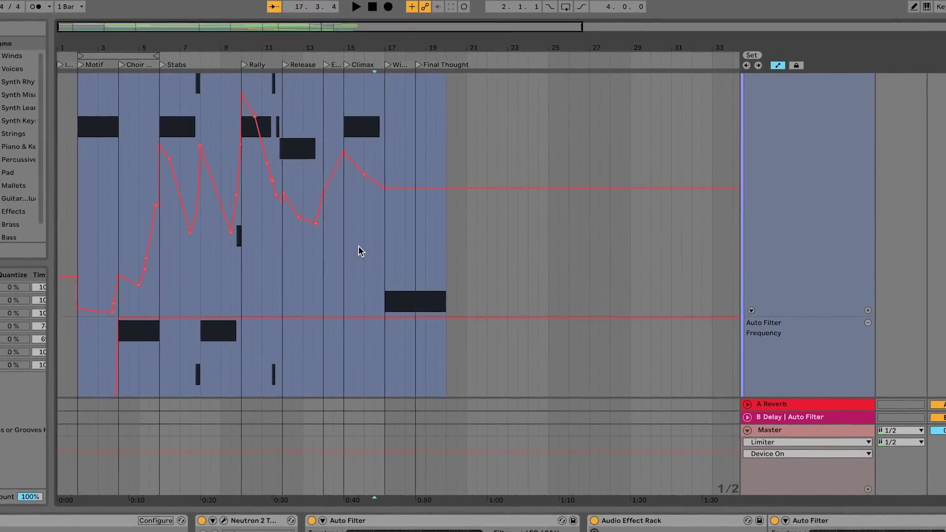
click(358, 249)
key(space)
scroll(443, 316, up, 3)
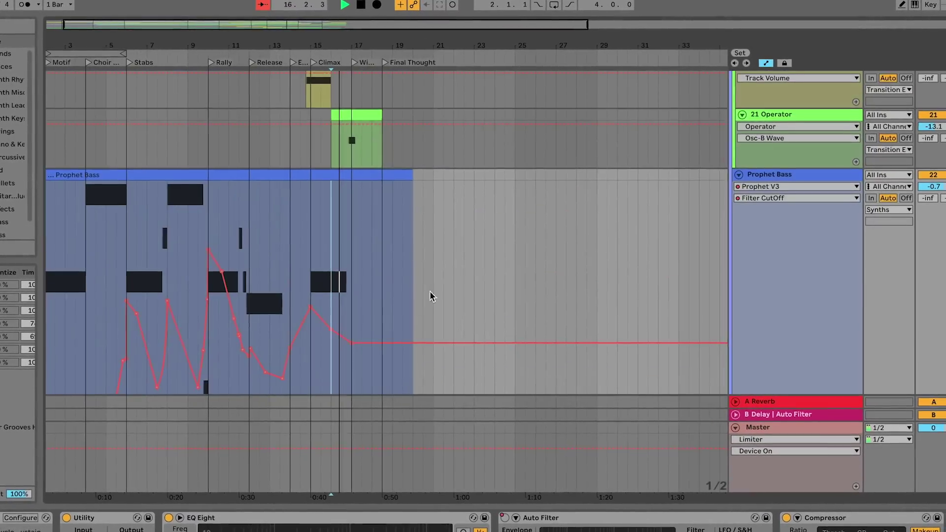
- Examine the final low bass notes in the Prophet Bass clip's note editor and return to the arrangement
double_click(363, 175)
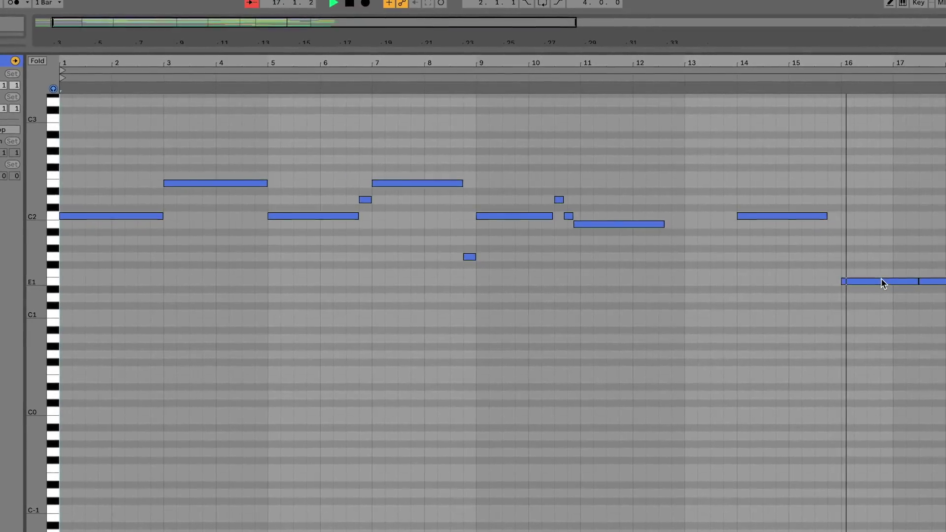
key(ctrl+alt+e)
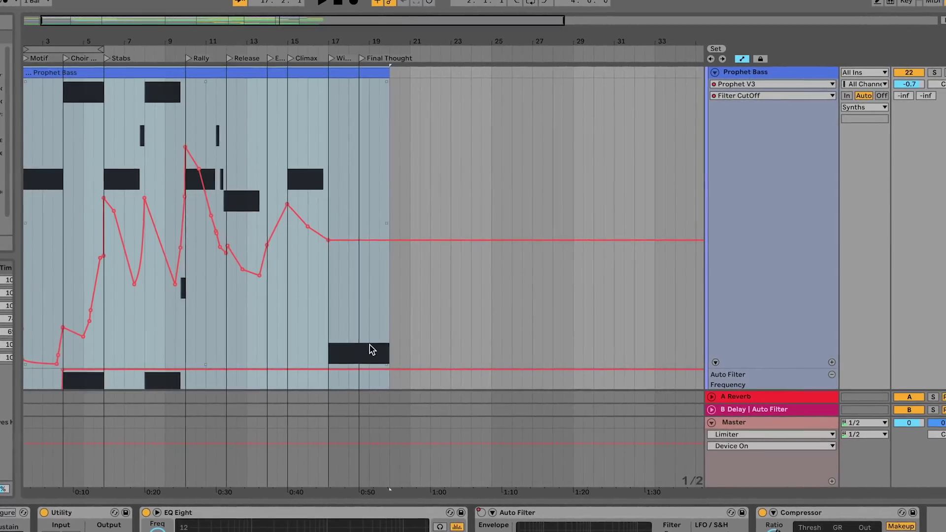
double_click(376, 350)
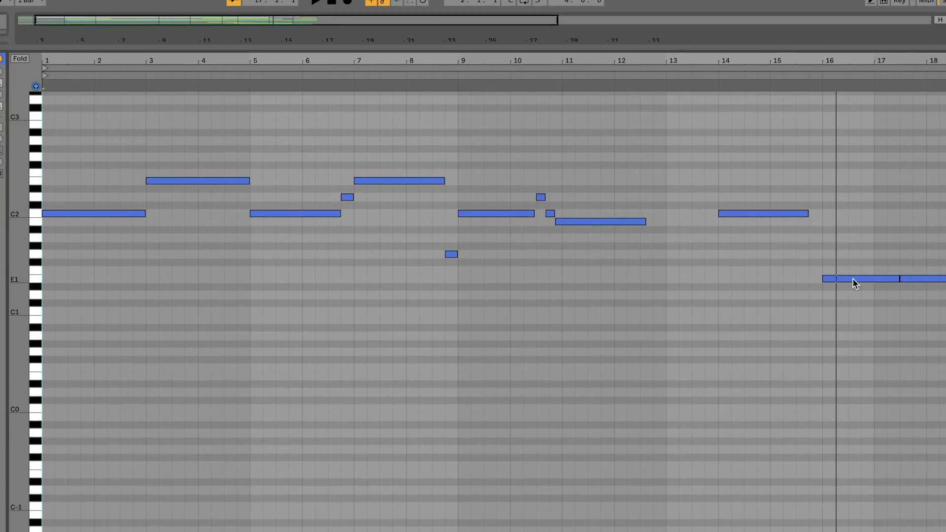
key(ctrl+alt+e)
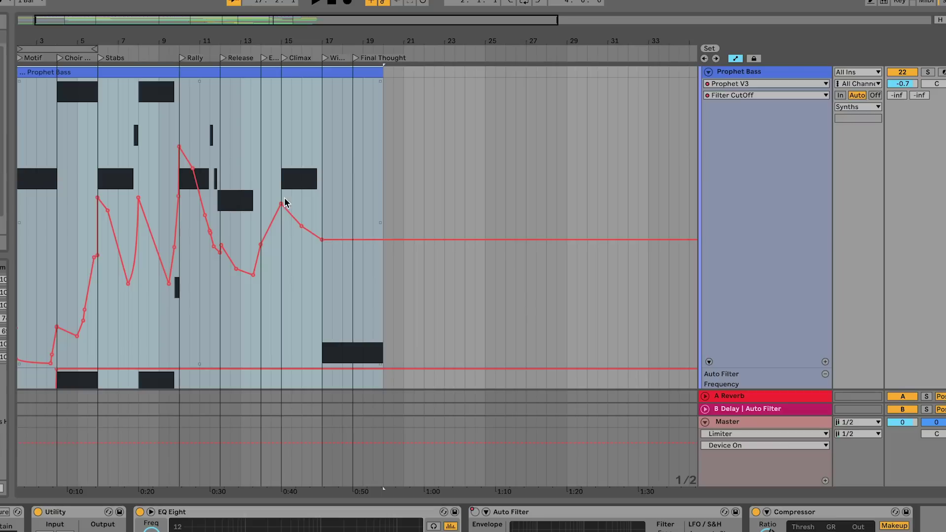
- Play the ending from bar 16 and examine the last notes of the Main Melody clip in its note editor
click(324, 293)
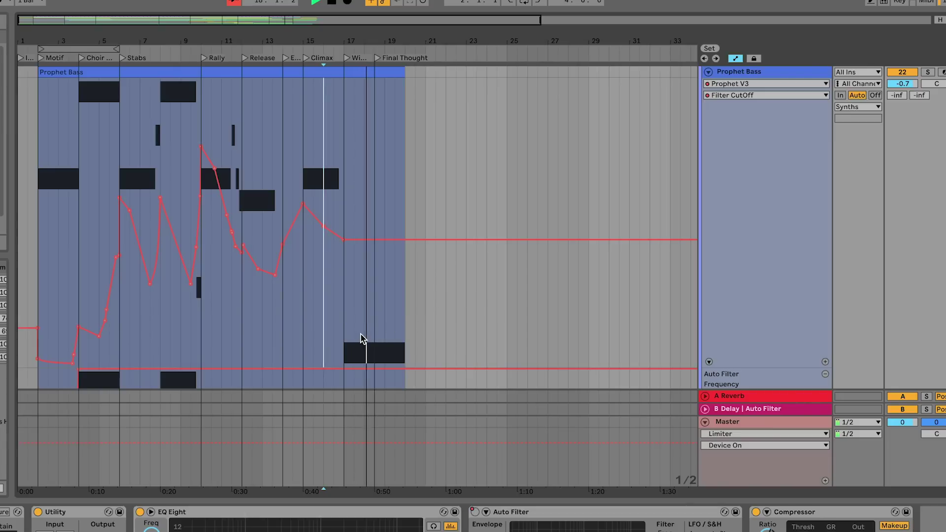
scroll(370, 321, up, 10)
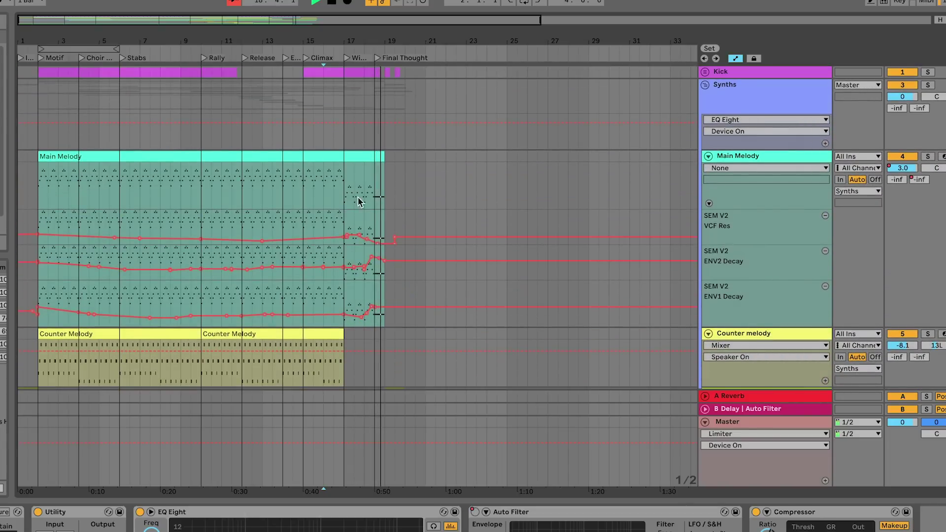
click(351, 196)
click(334, 157)
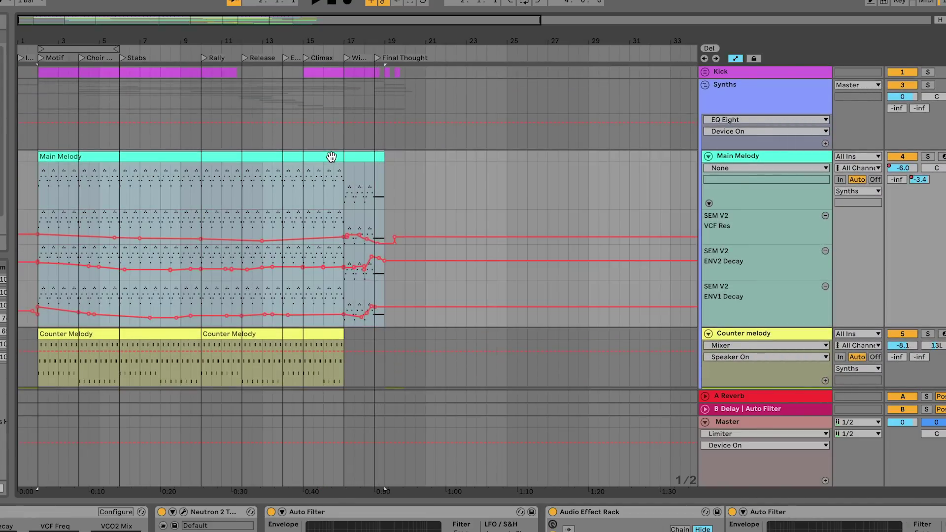
double_click(368, 159)
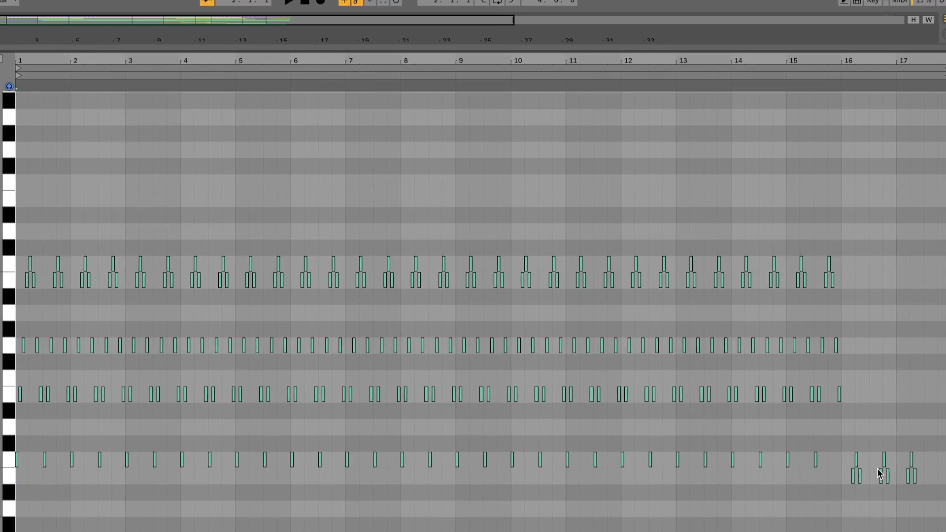
scroll(841, 464, down, 1)
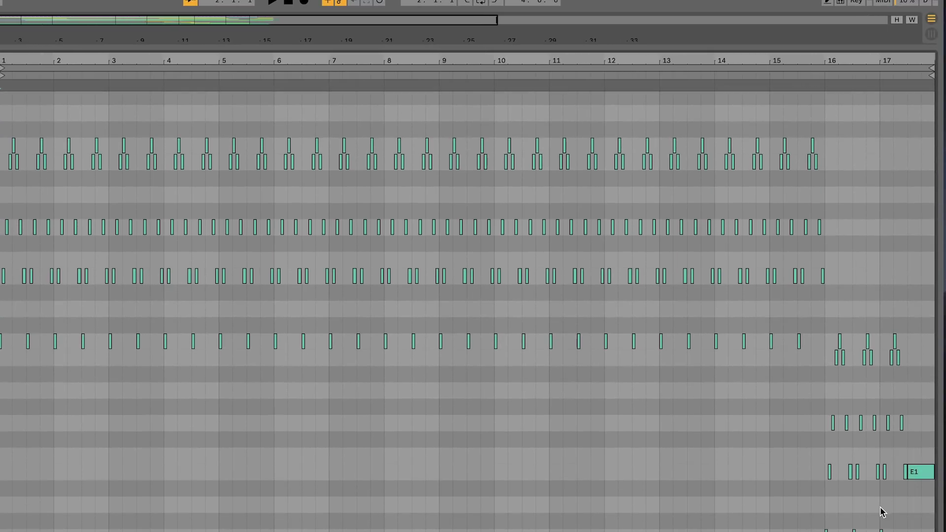
key(shift+Tab)
- Play the Main Melody's closing arpeggio and held final note from late in bar 17 and stop playback
click(310, 209)
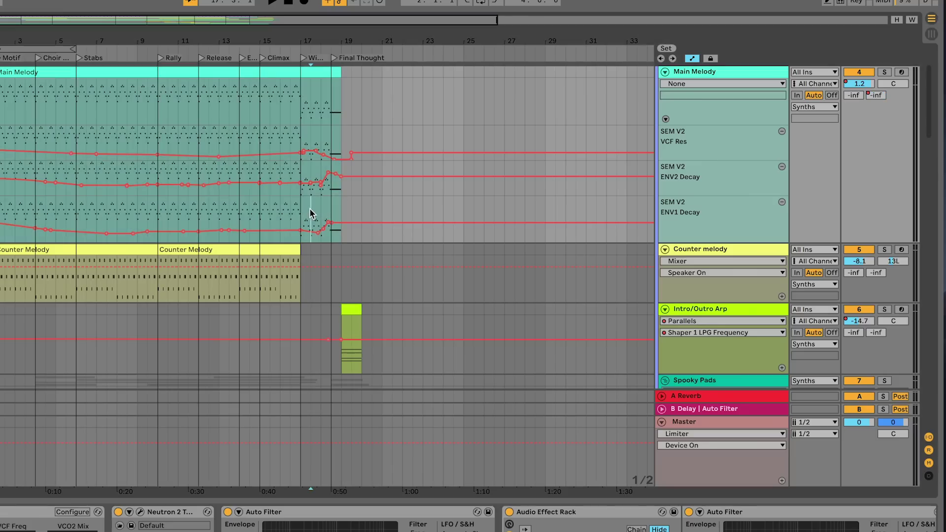
scroll(310, 208, up, 6)
scroll(412, 210, right, 2)
scroll(411, 210, up, 3)
scroll(412, 210, right, 1)
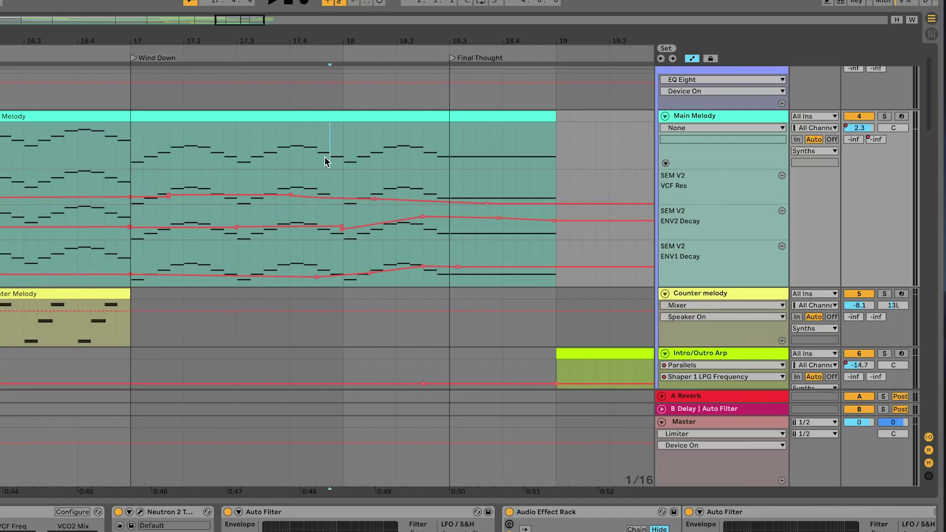
key(space)
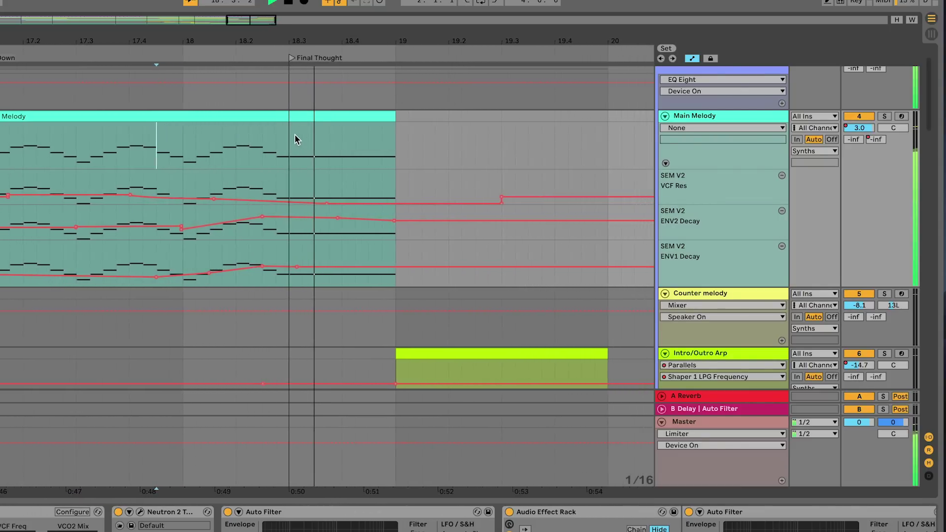
key(space)
key(space)
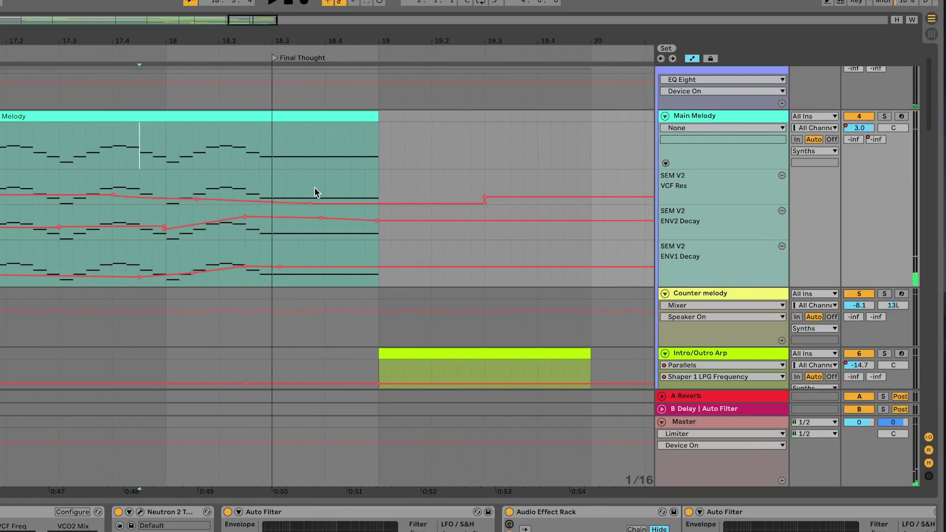
- Play from the Final Thought marker on the Shimmer Melody track and select the Prophet V3 chain in its Instrument Rack
scroll(273, 140, down, 10)
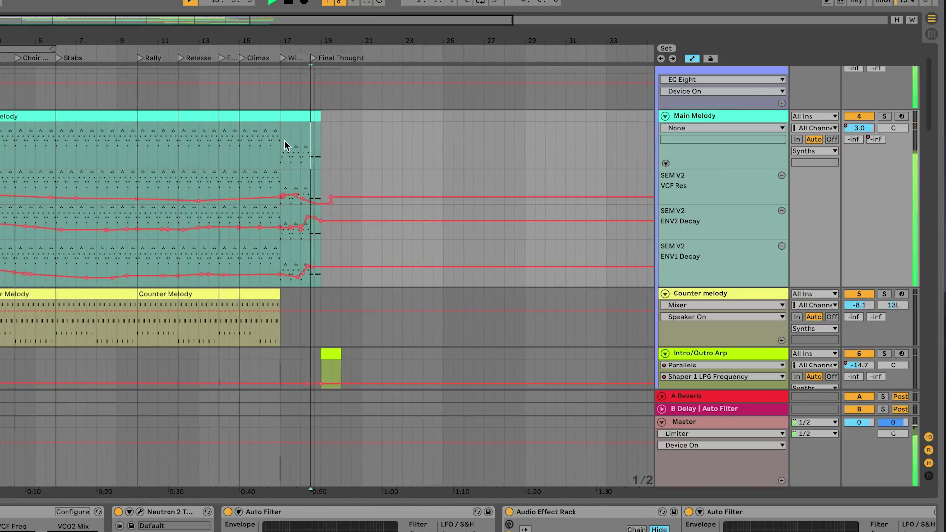
scroll(299, 294, down, 10)
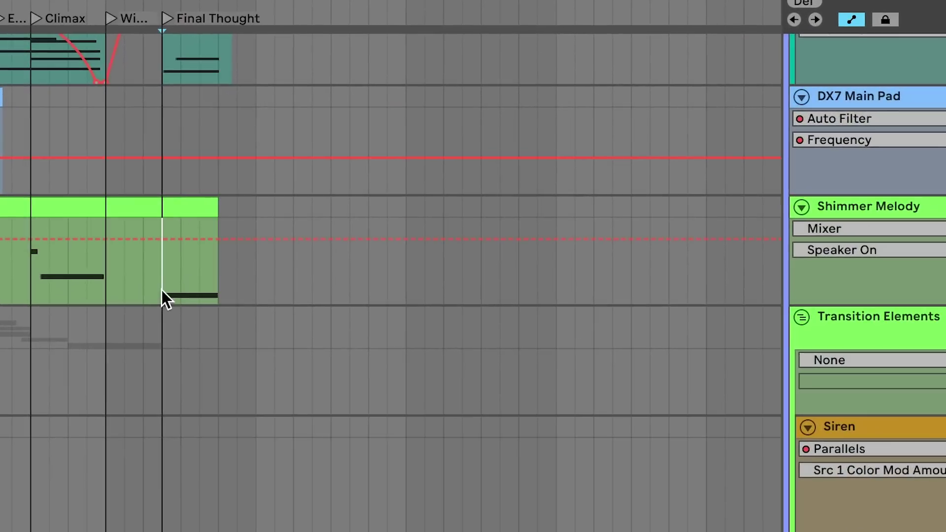
click(330, 158)
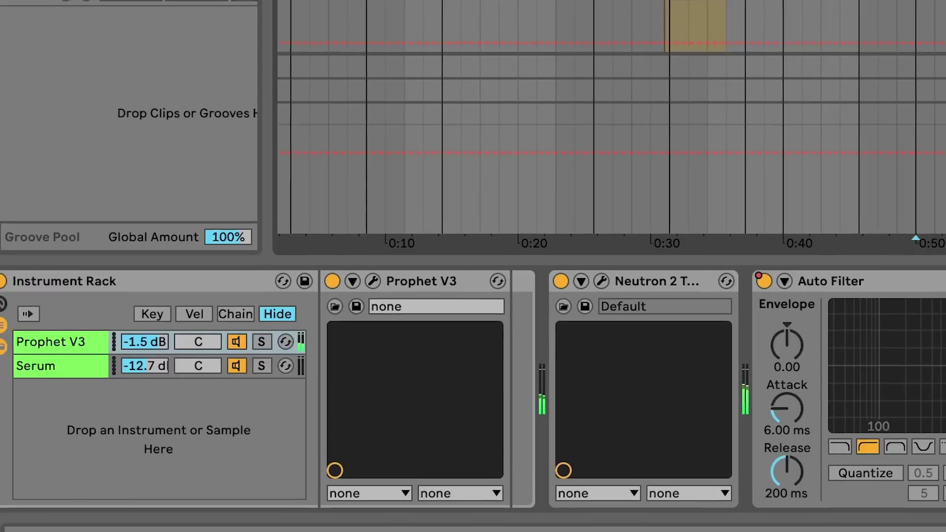
click(35, 347)
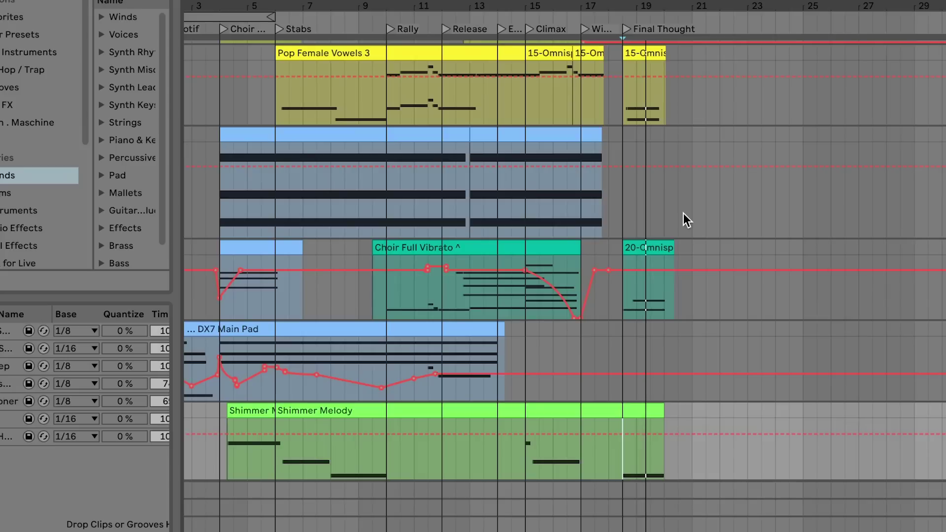
- Set the playback start at bar 19 on the Intro/Outro Arp track and play the outro clip to bar 20
scroll(731, 33, up, 10)
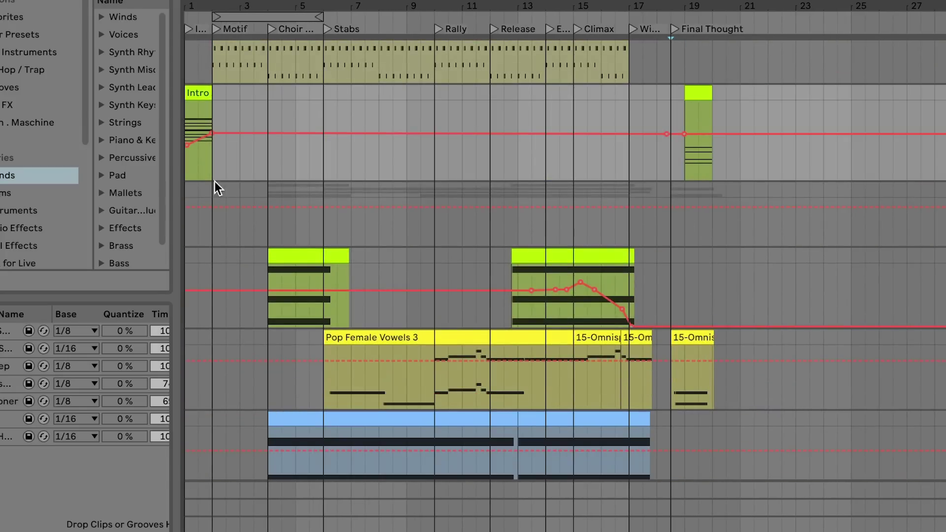
click(685, 165)
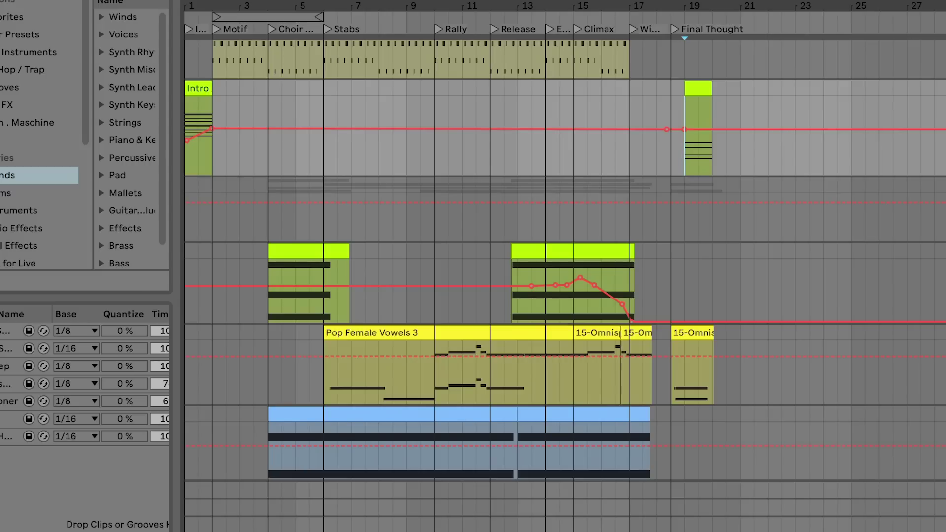
key(space)
scroll(660, 416, right, 3)
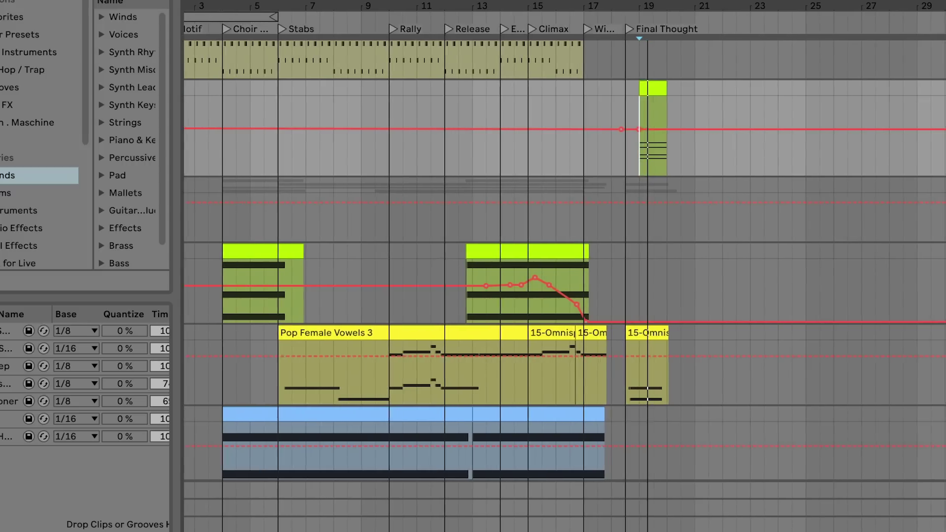
scroll(628, 475, right, 2)
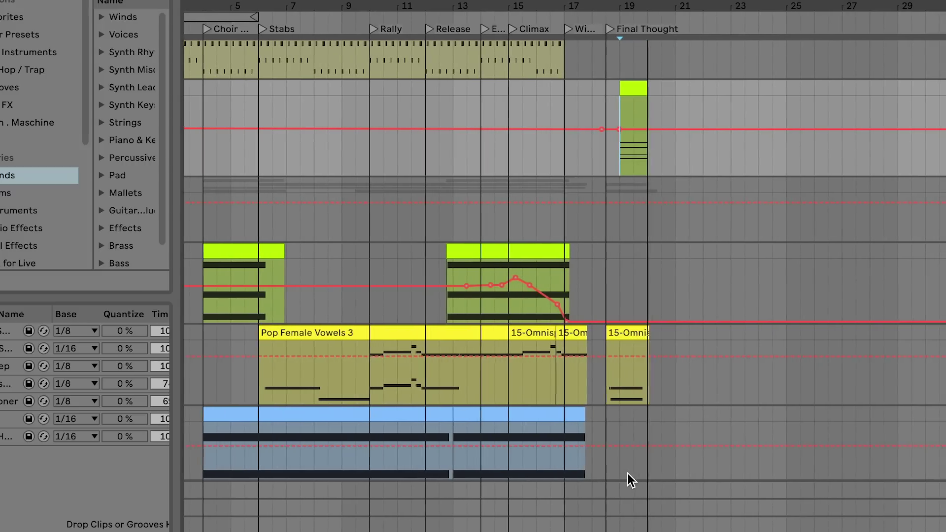